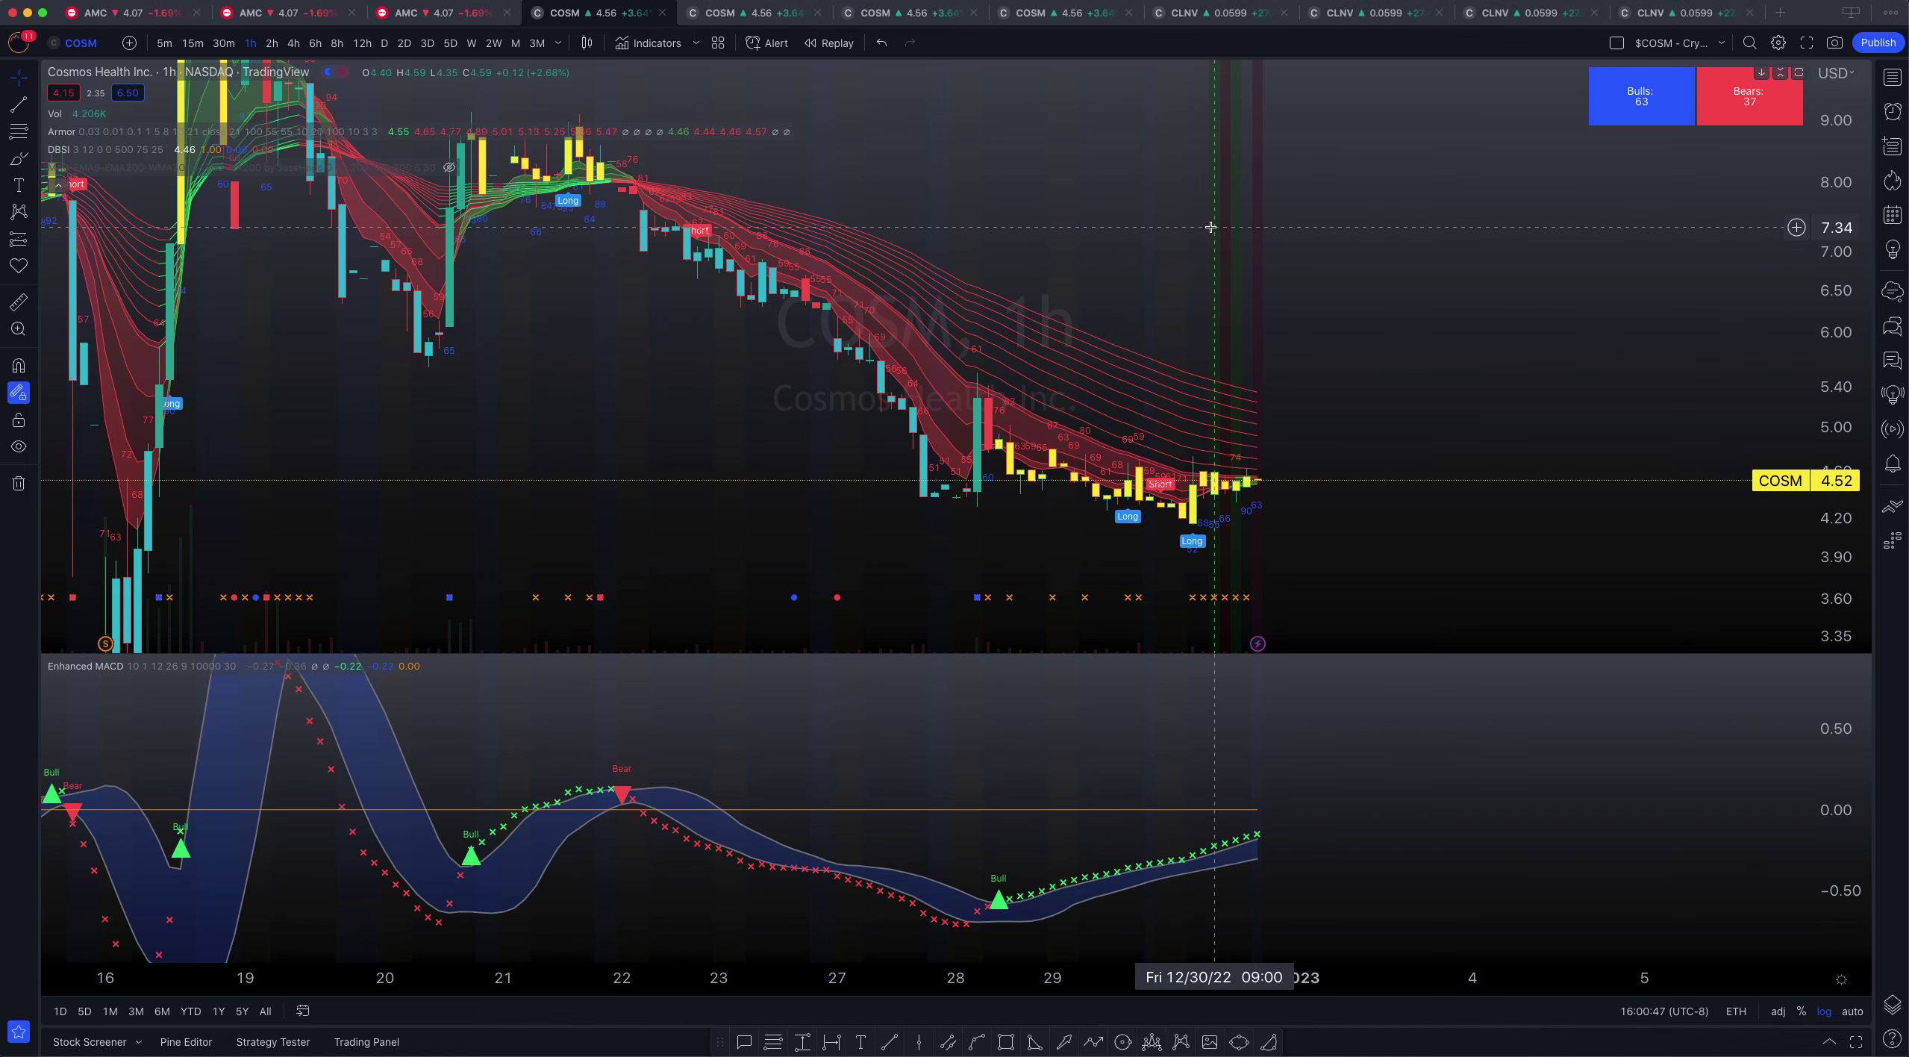
Hide the Armor moving-average ribbon on the hourly COSM chart
scroll(1210, 227, "right", 5)
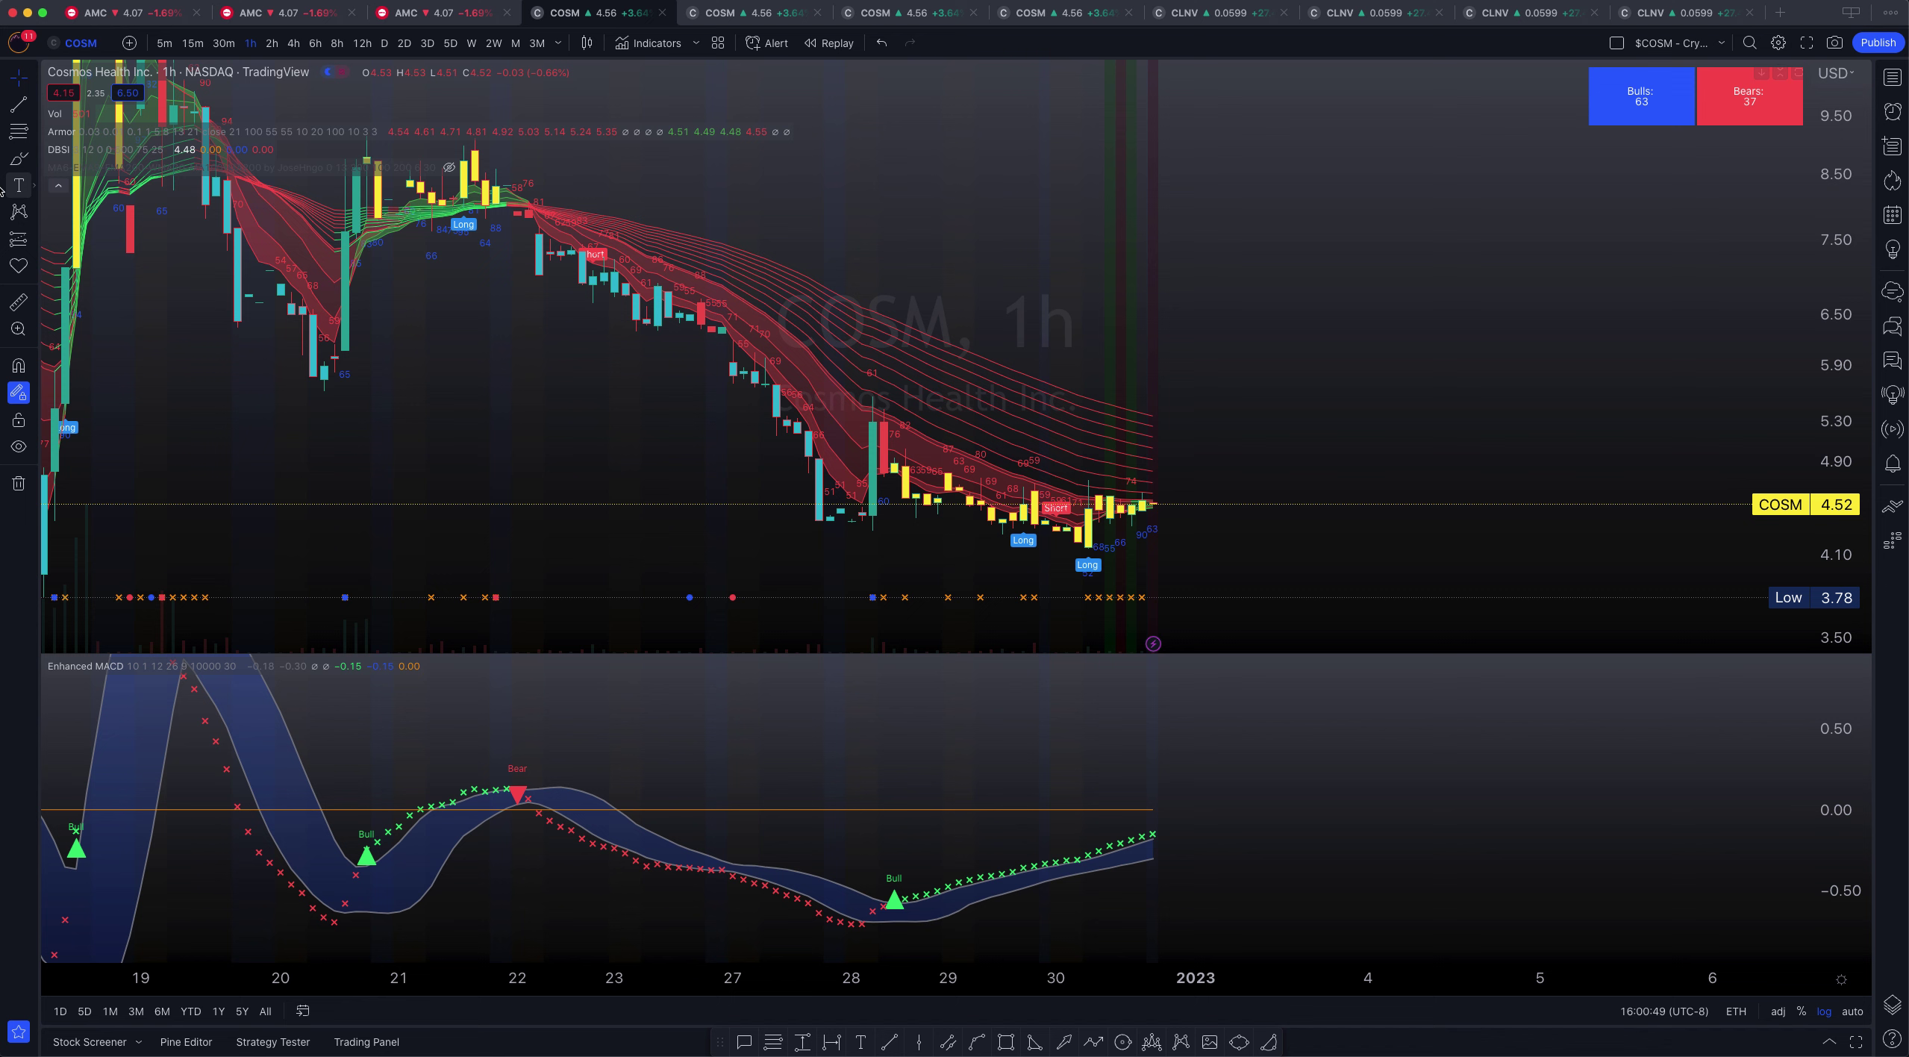
left_click(391, 131)
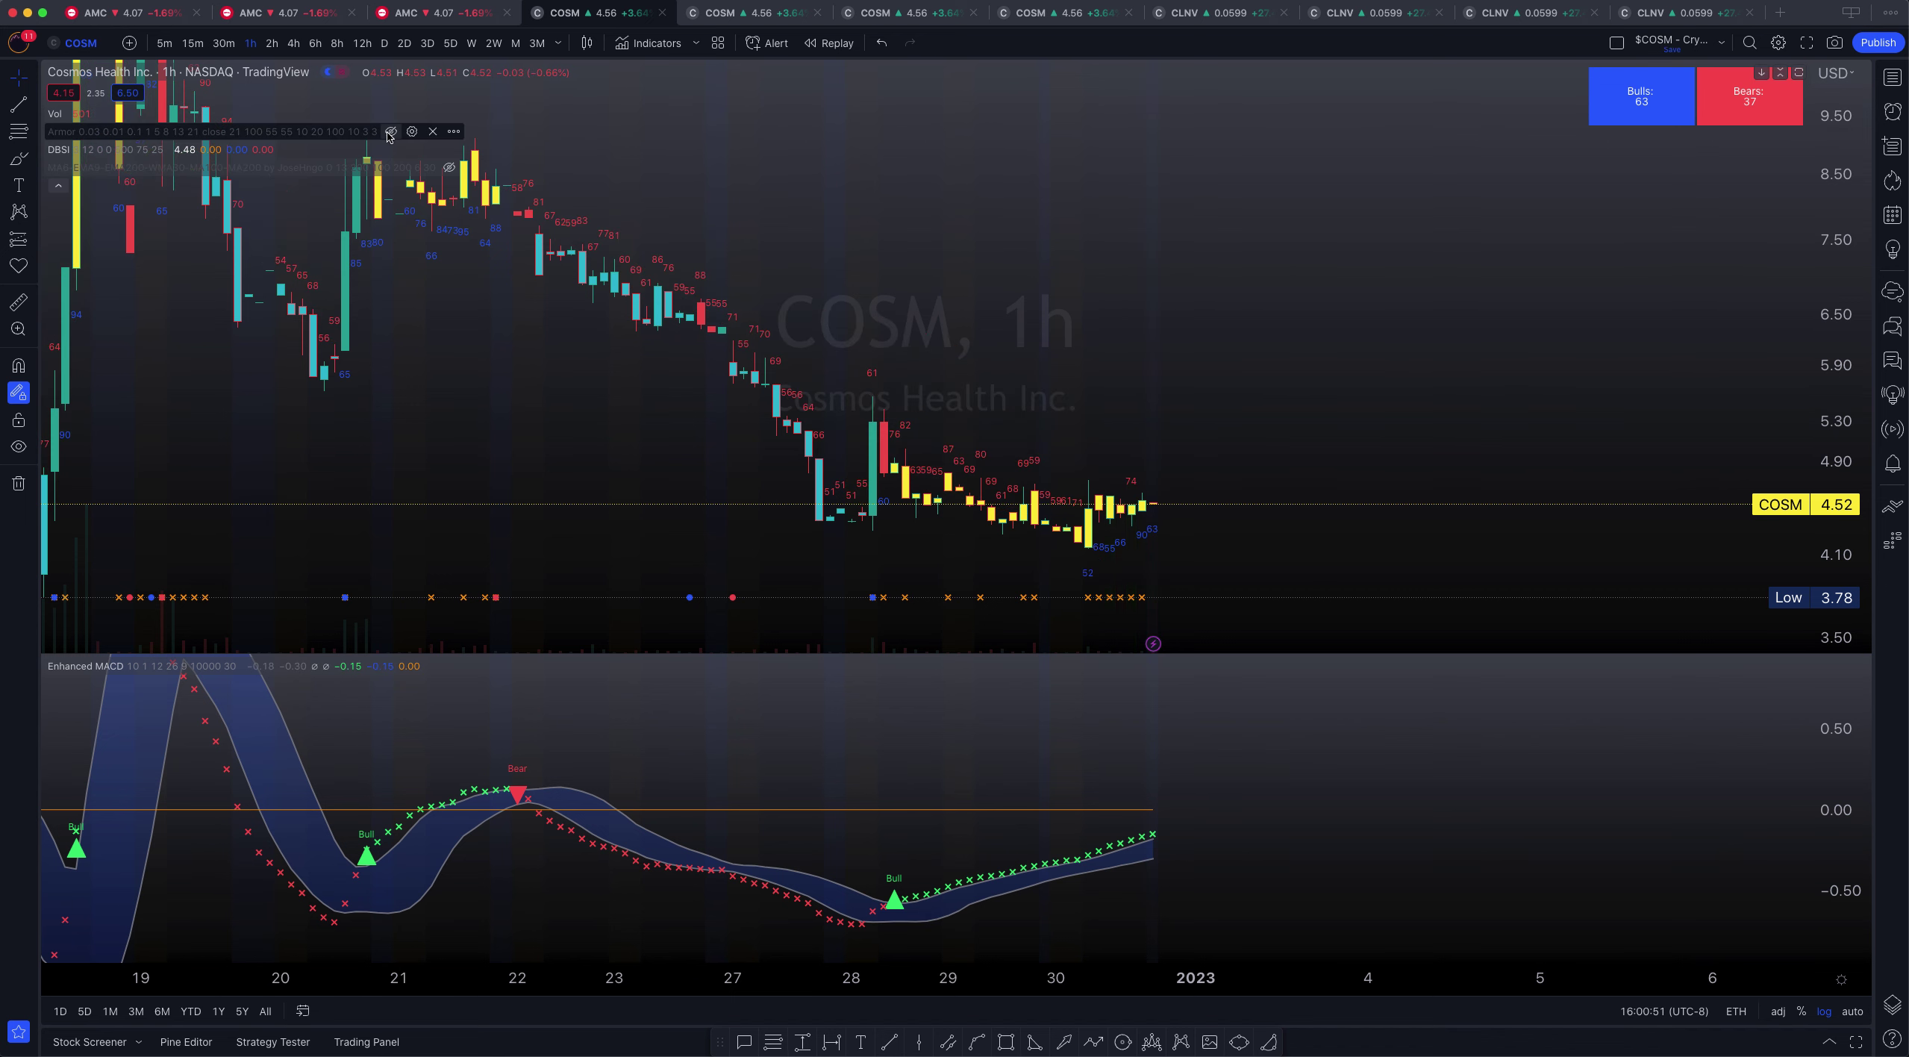
left_click_drag(1197, 327, 1187, 285)
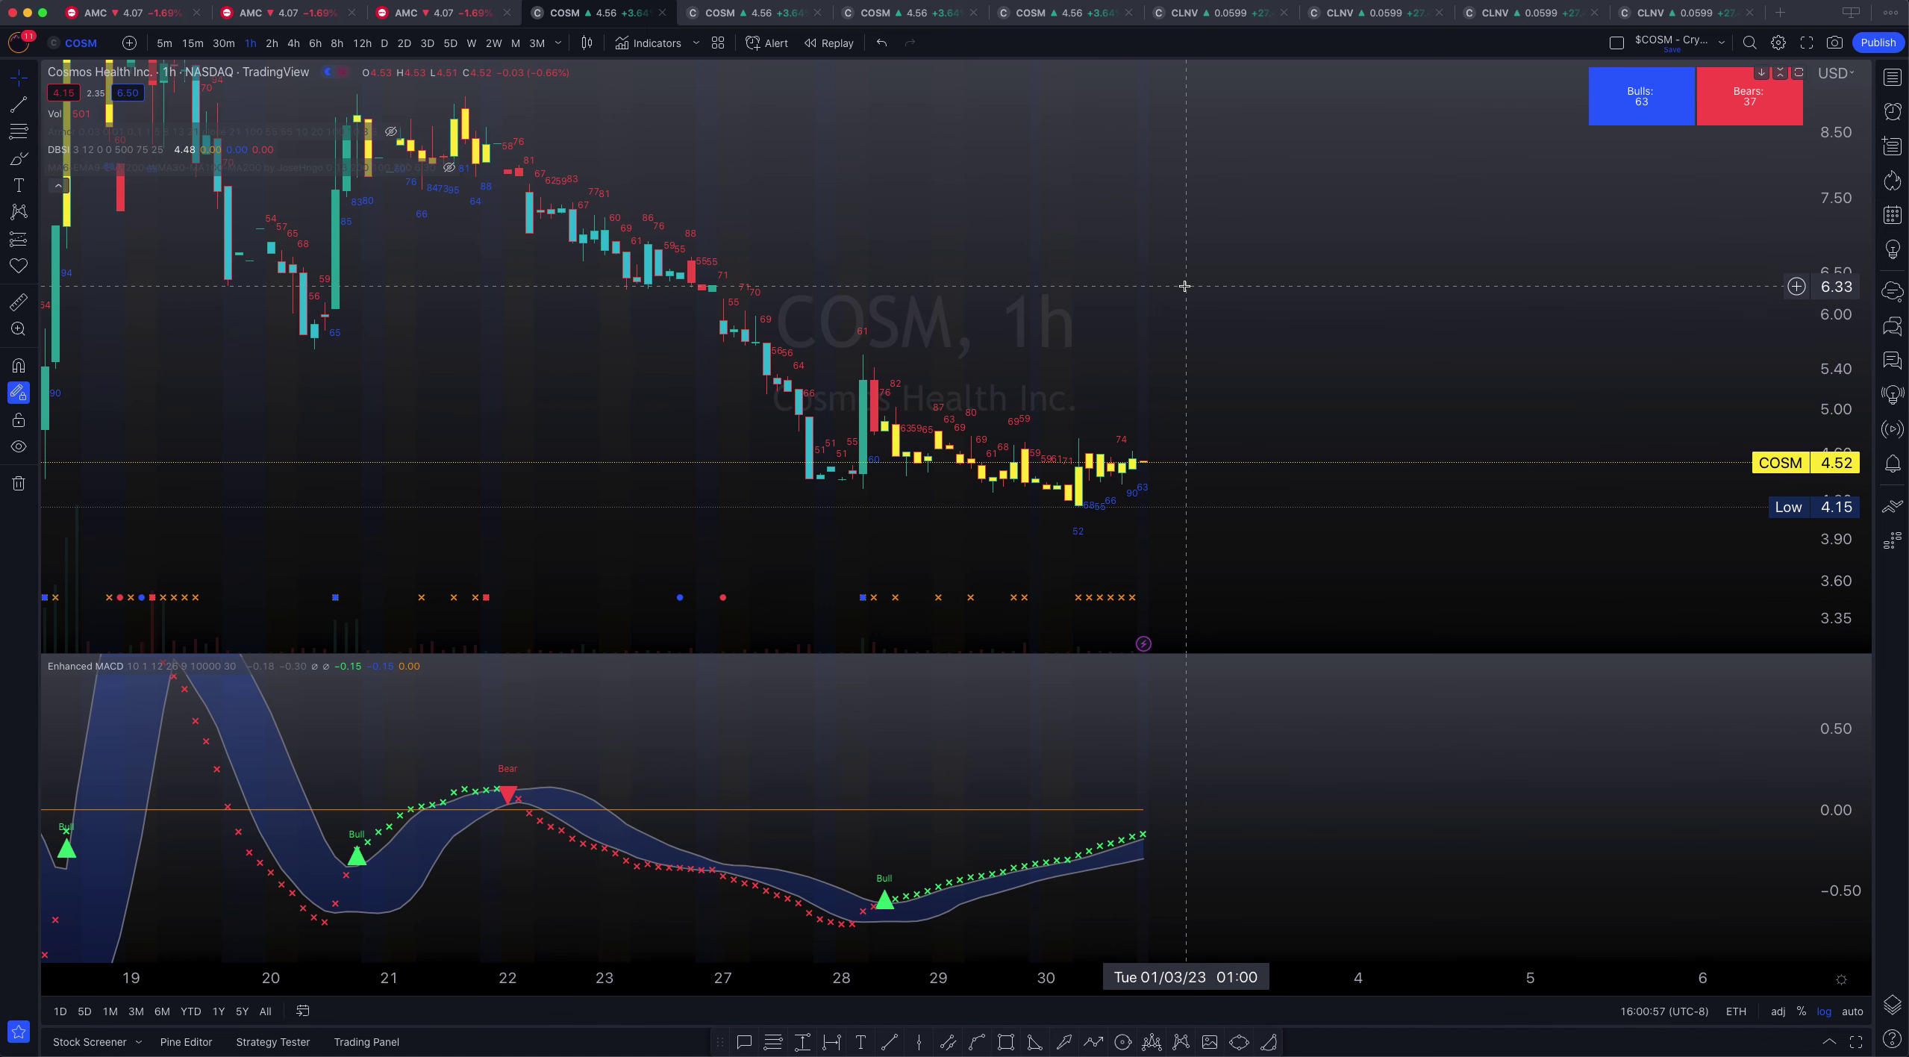
Zoom out and pan across December's bars, compressing the MACD scale so its full swings fit
scroll(1185, 286, "down", 10)
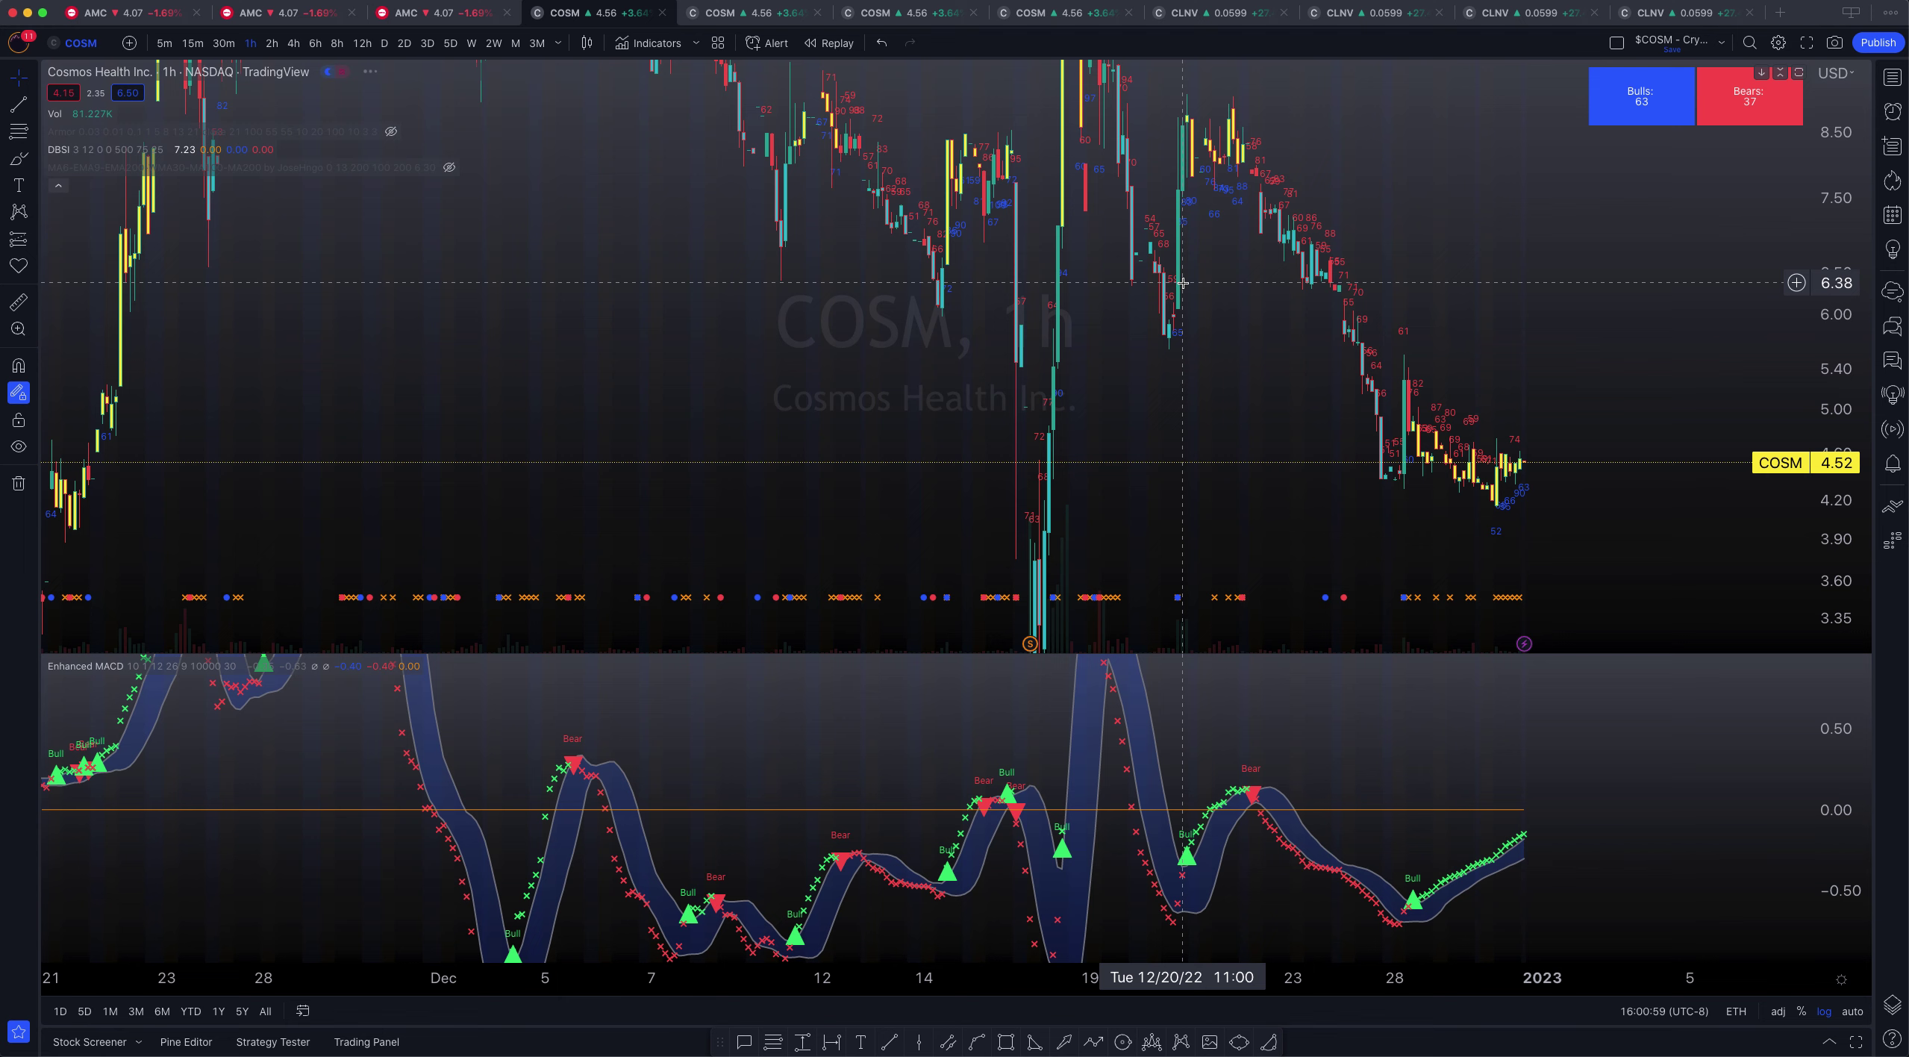
scroll(1194, 287, "down", 5)
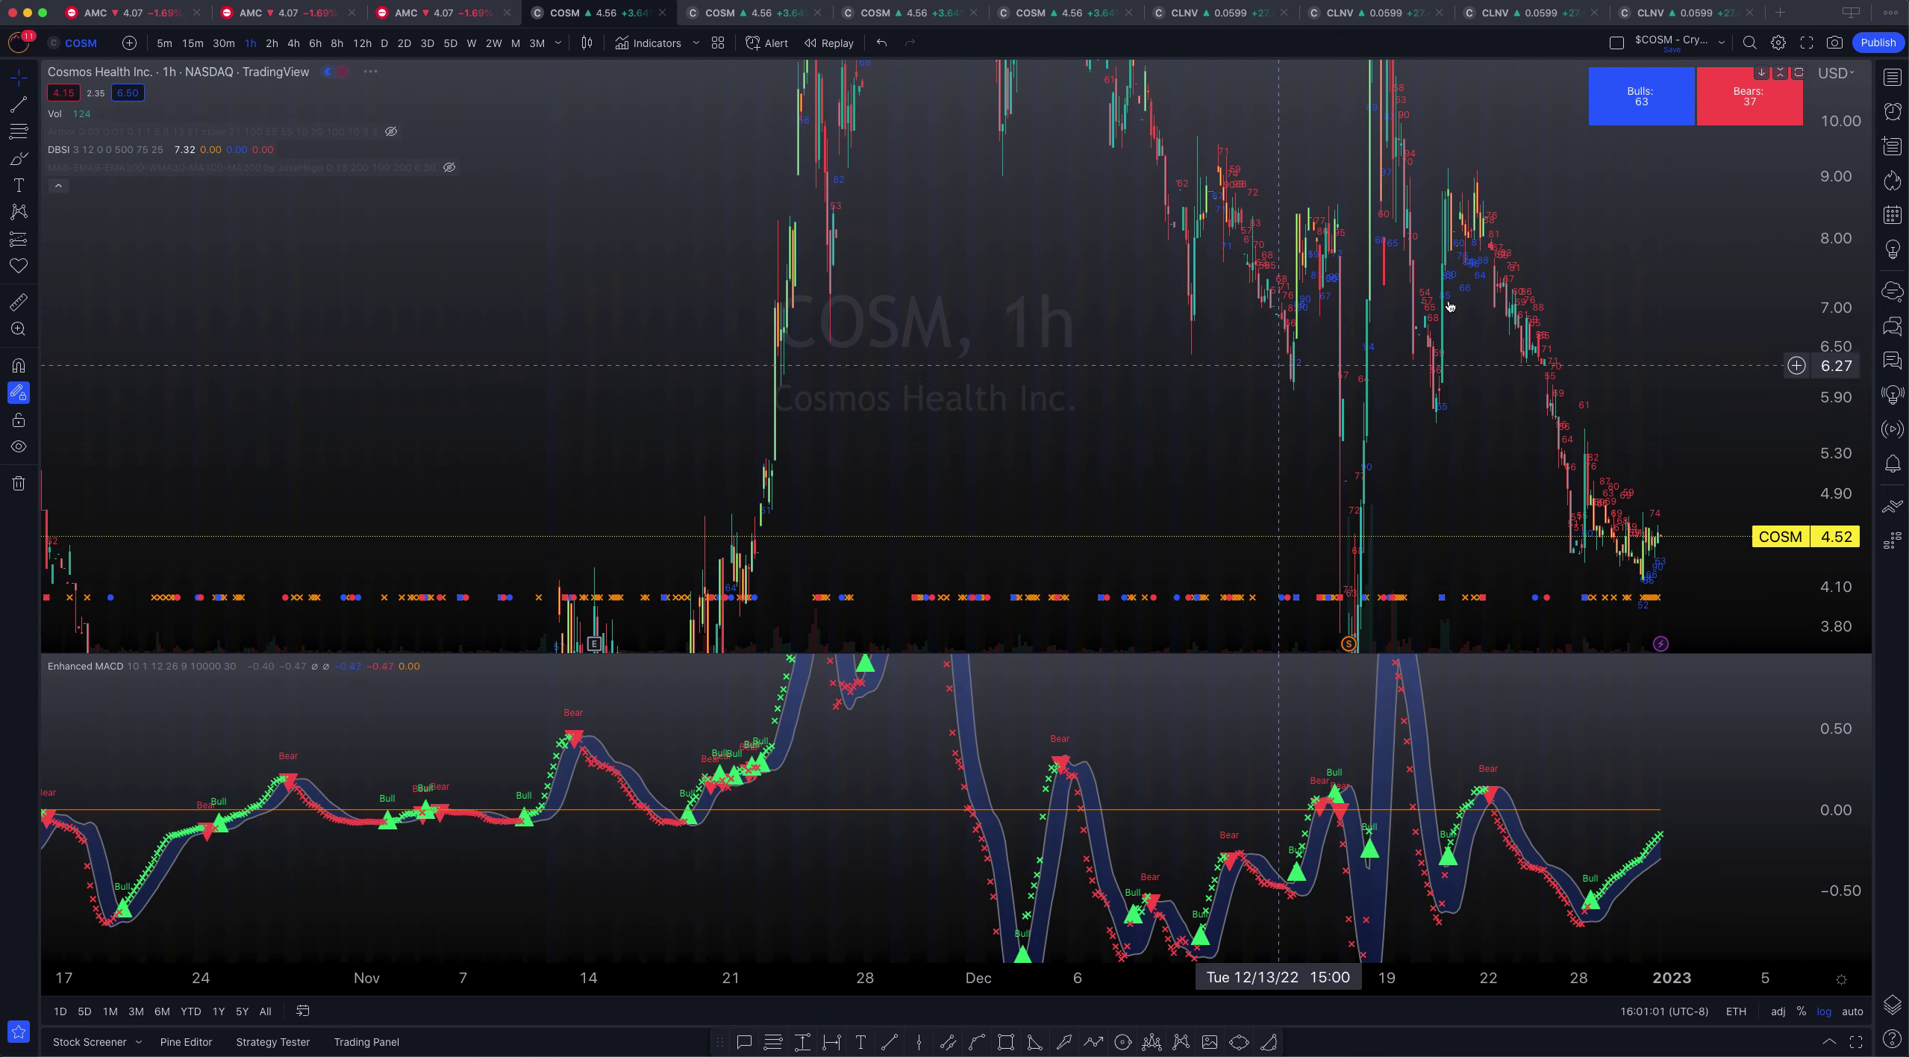
left_click_drag(1840, 208, 1791, 533)
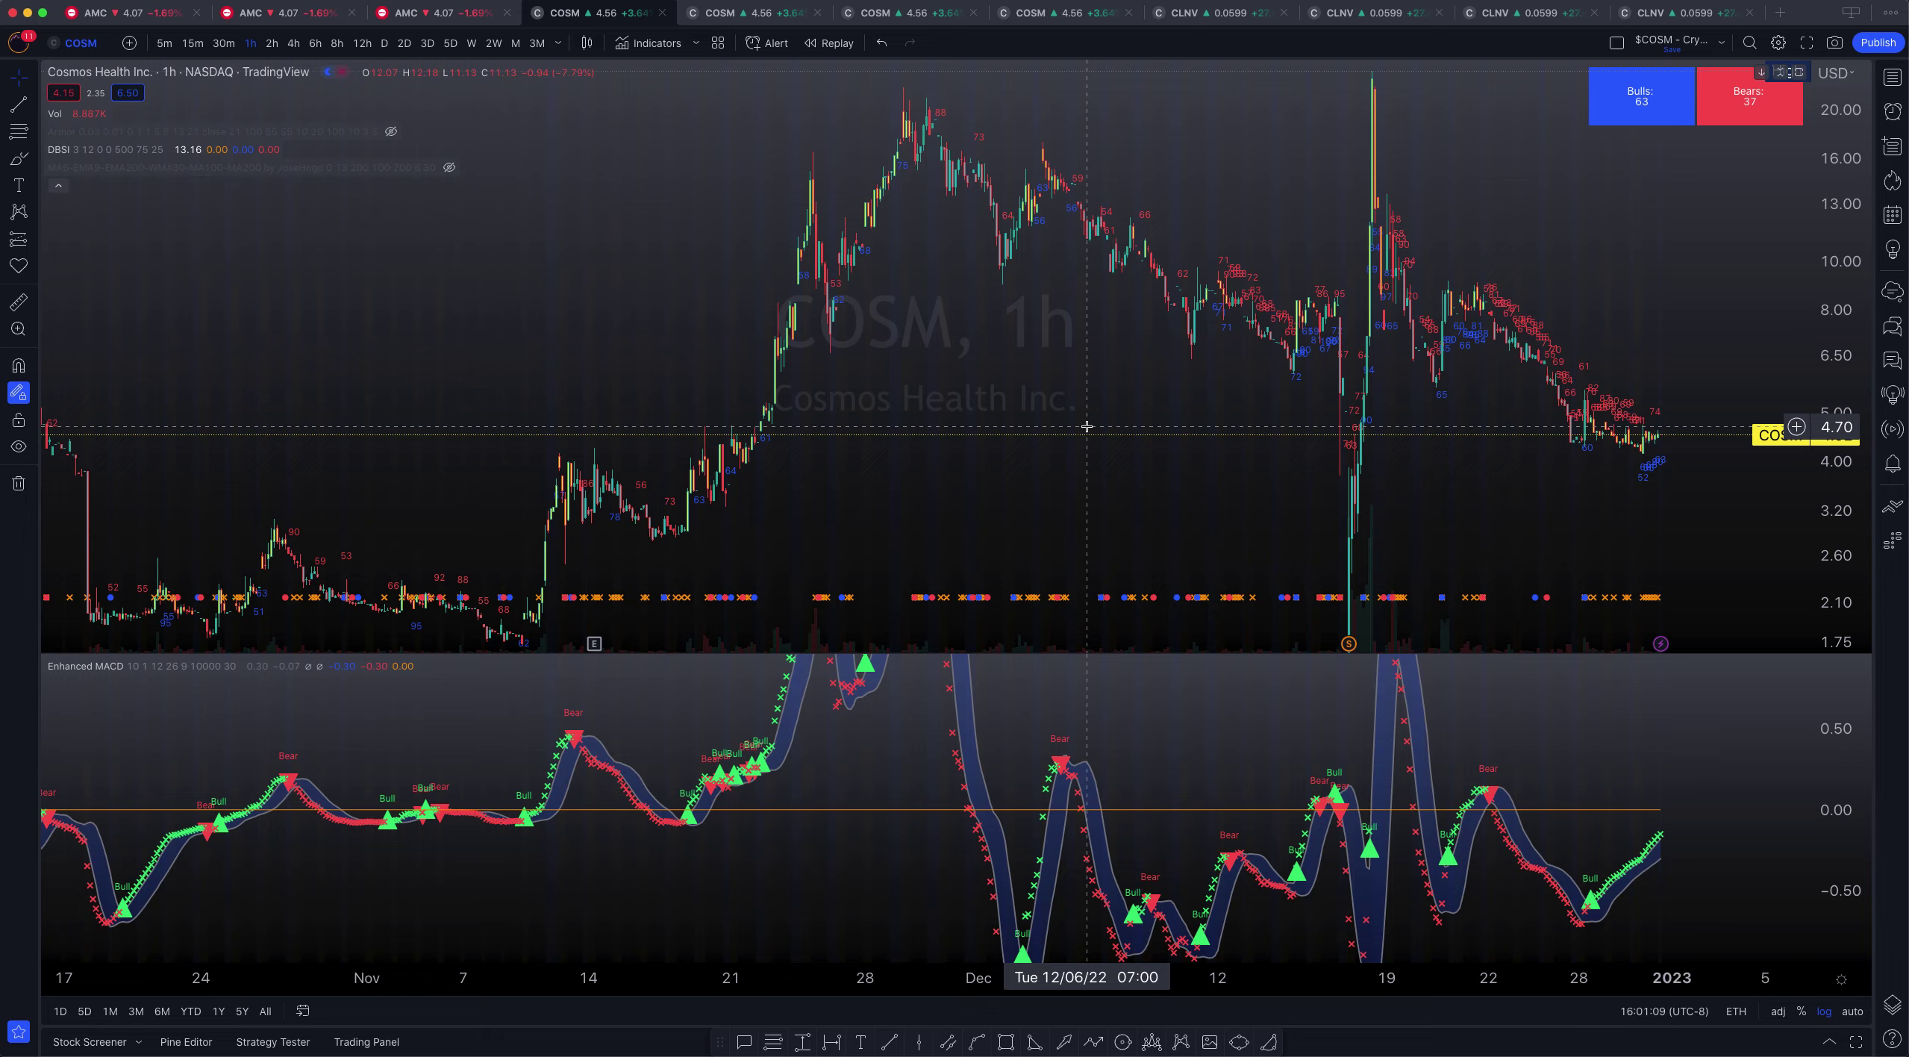
scroll(1821, 485, "up", 5)
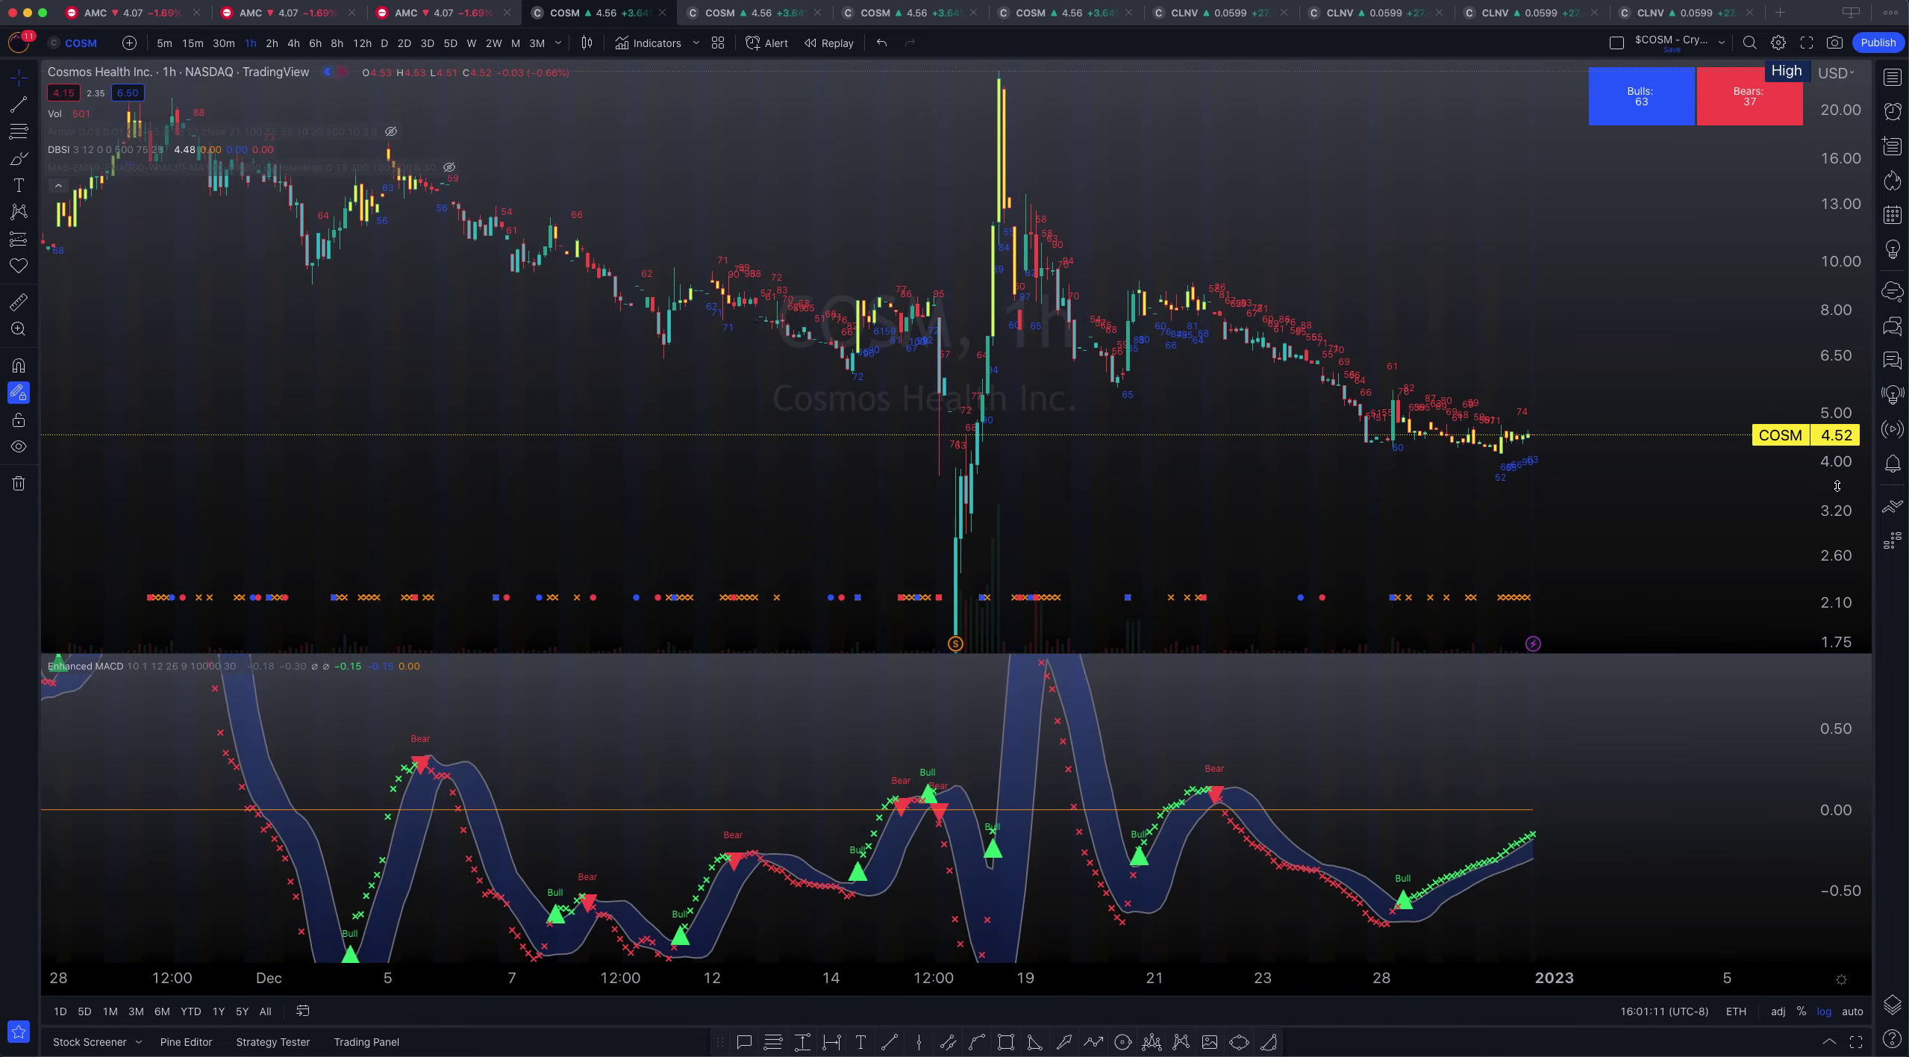
left_click_drag(1318, 354, 1113, 352)
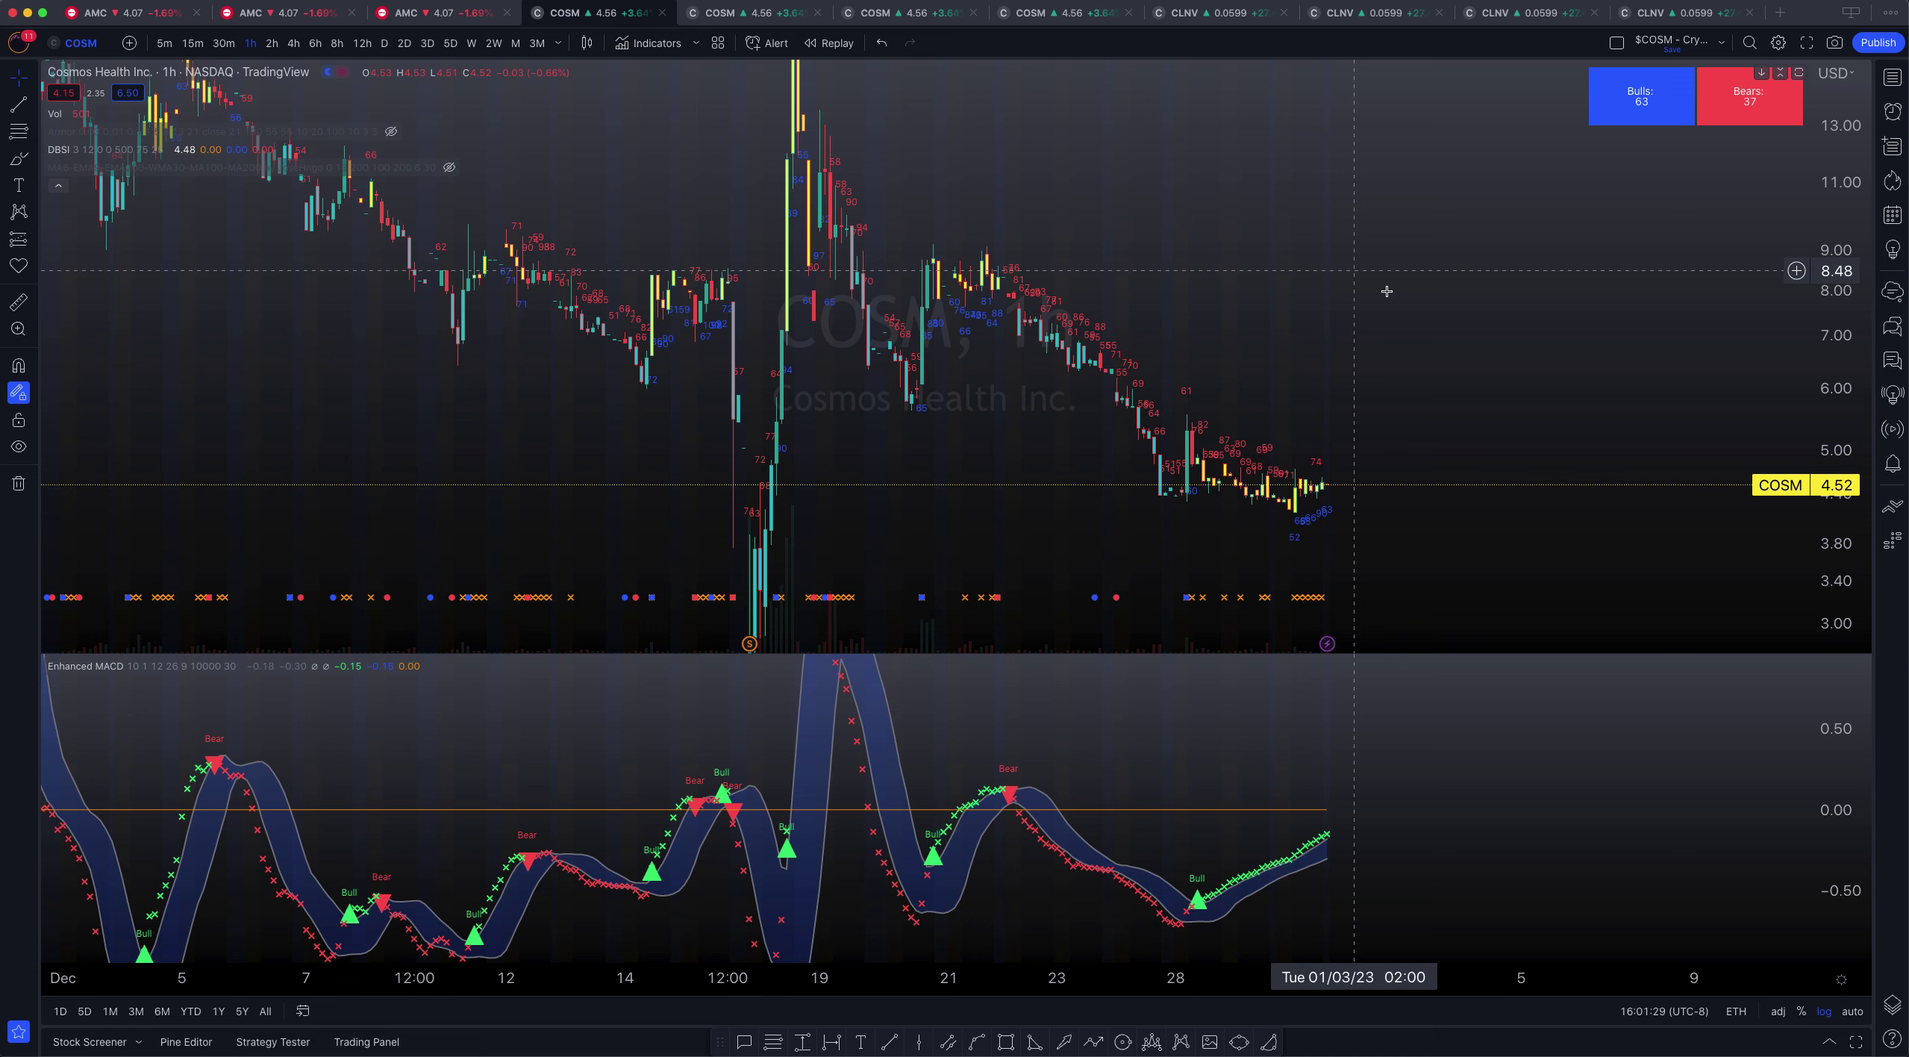
left_click_drag(1838, 450, 1838, 418)
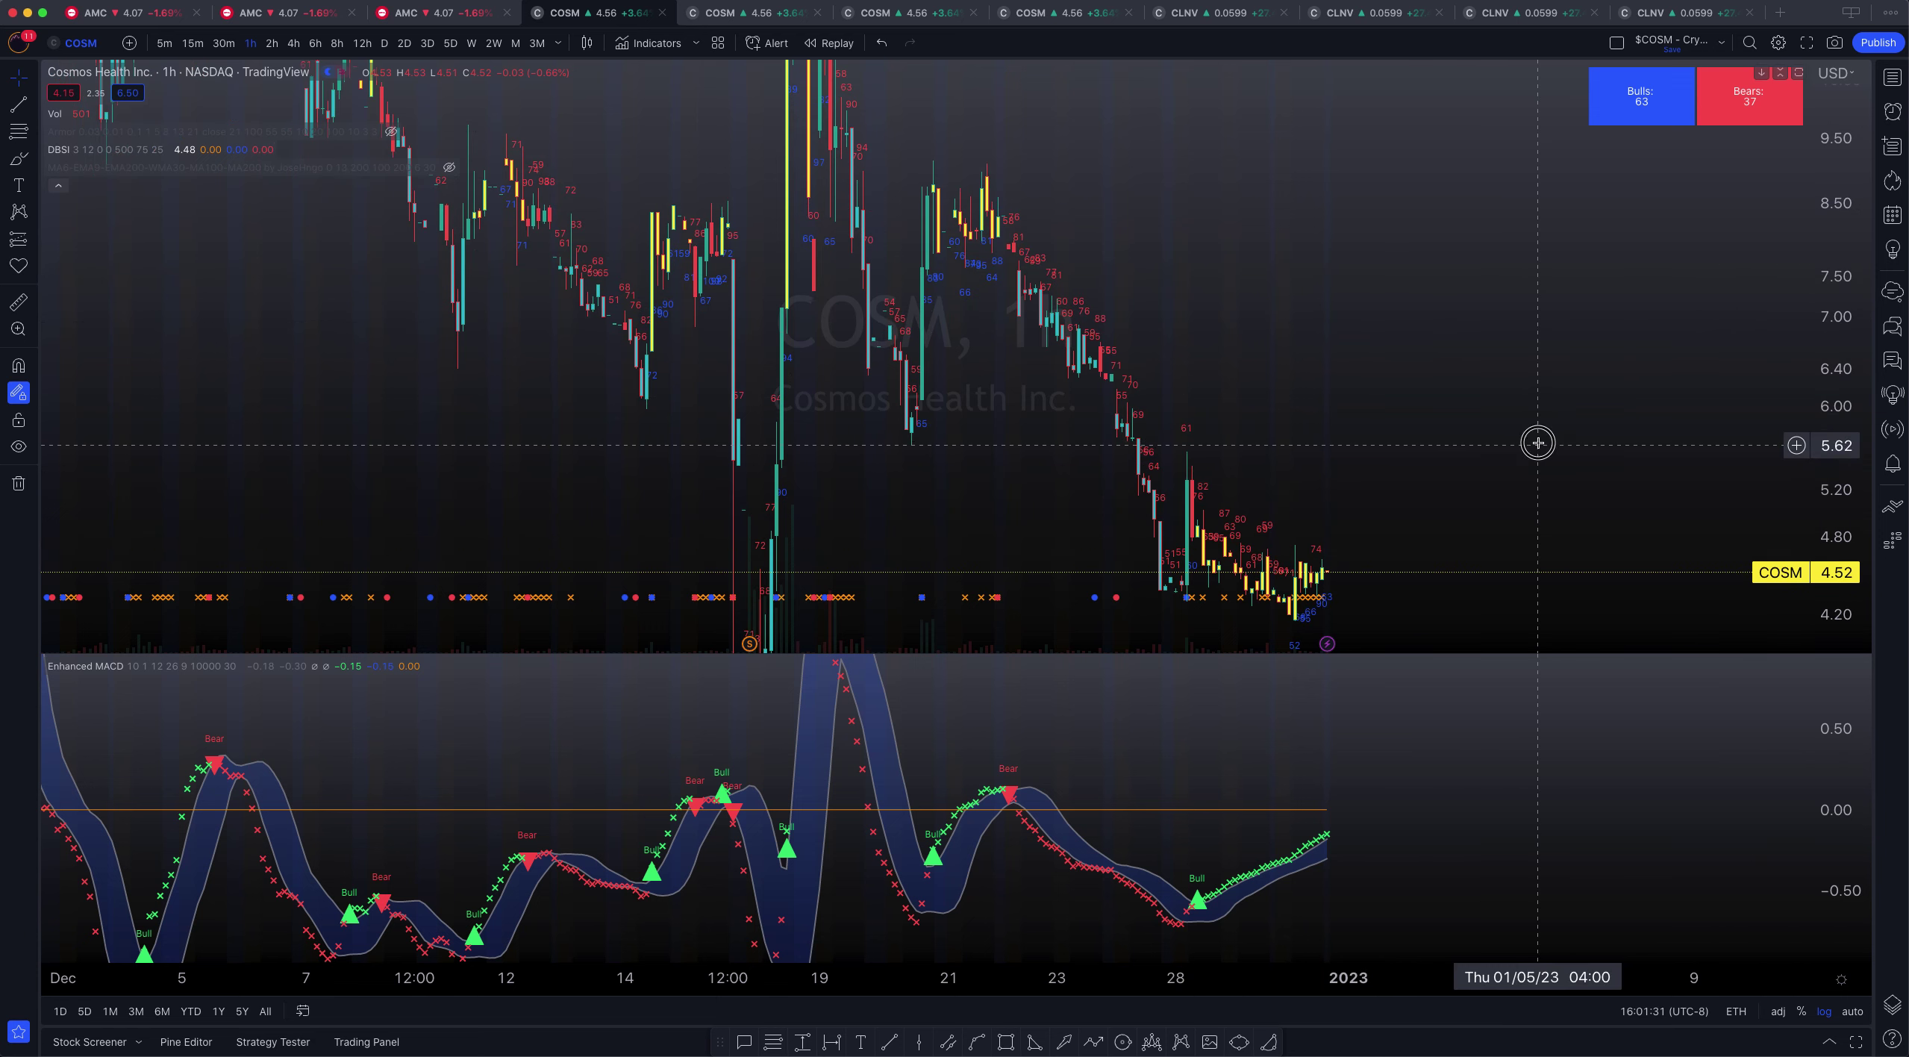
scroll(1534, 438, "right", 3)
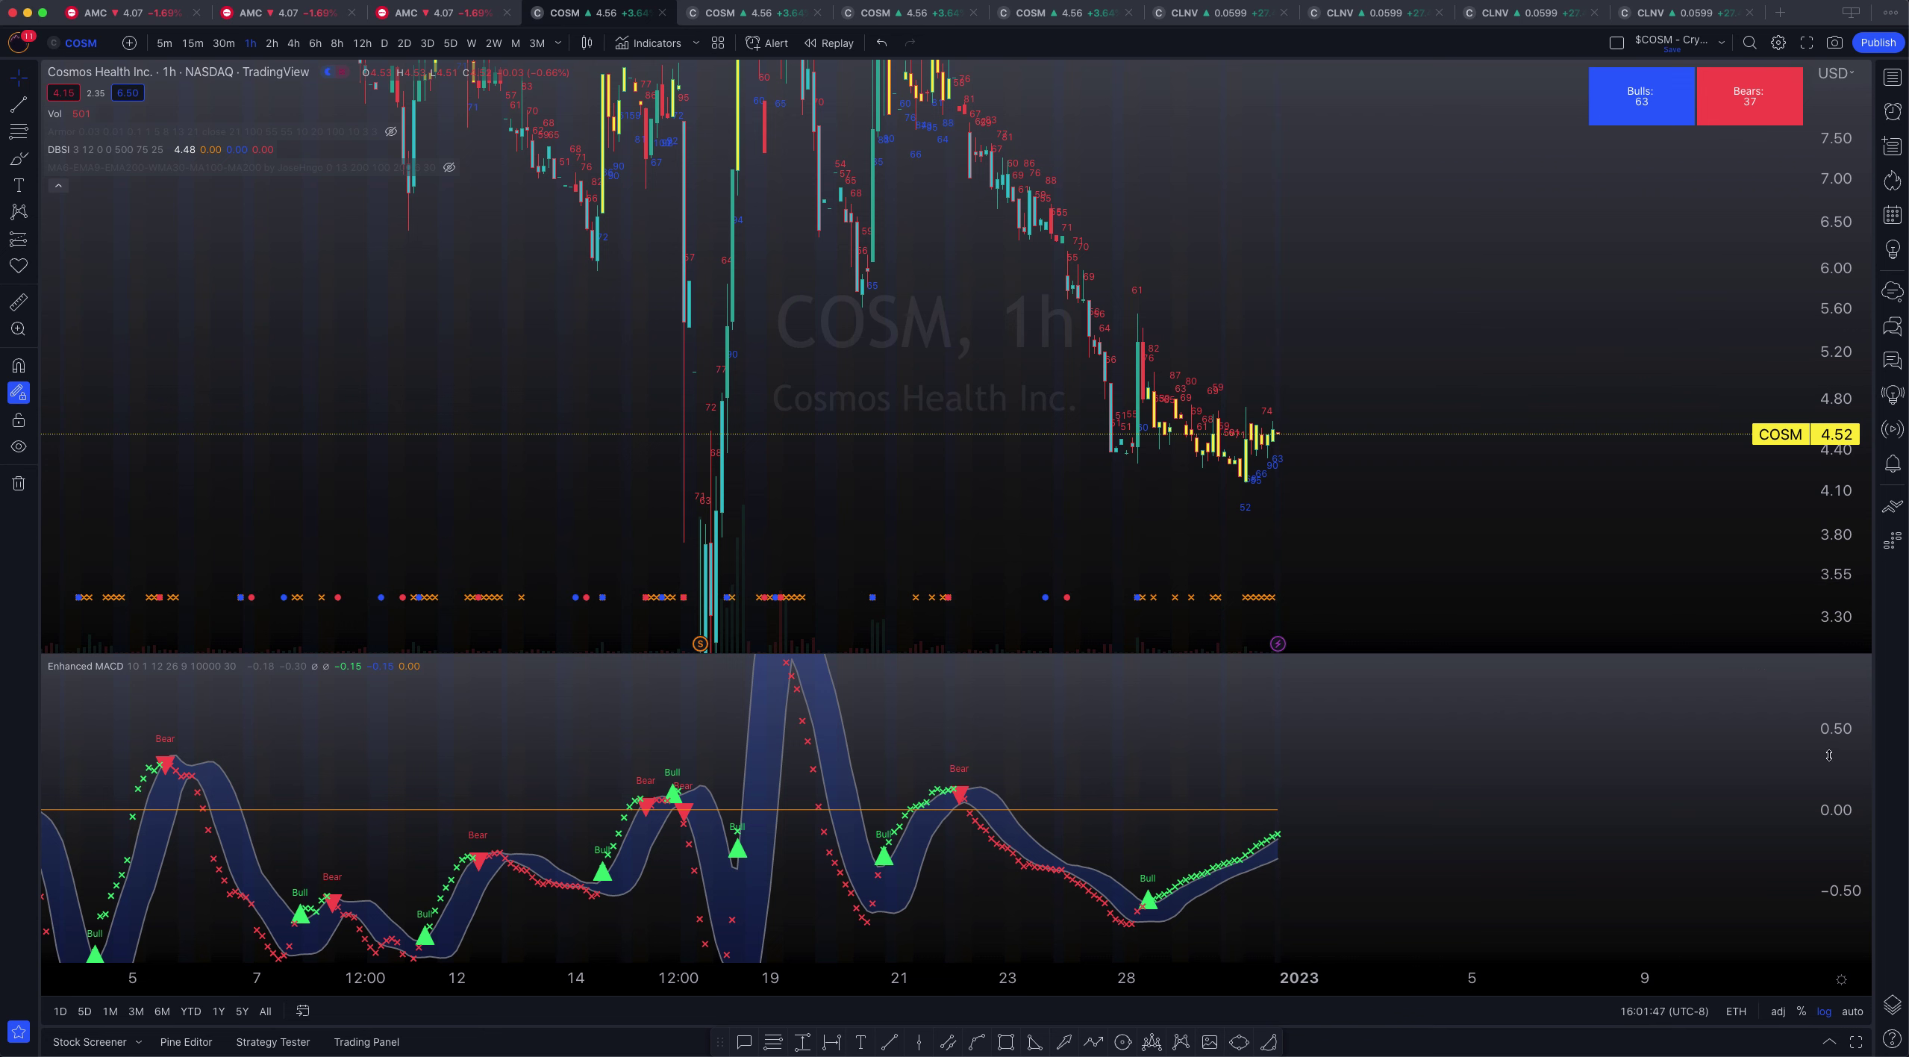
left_click_drag(1828, 755, 1836, 800)
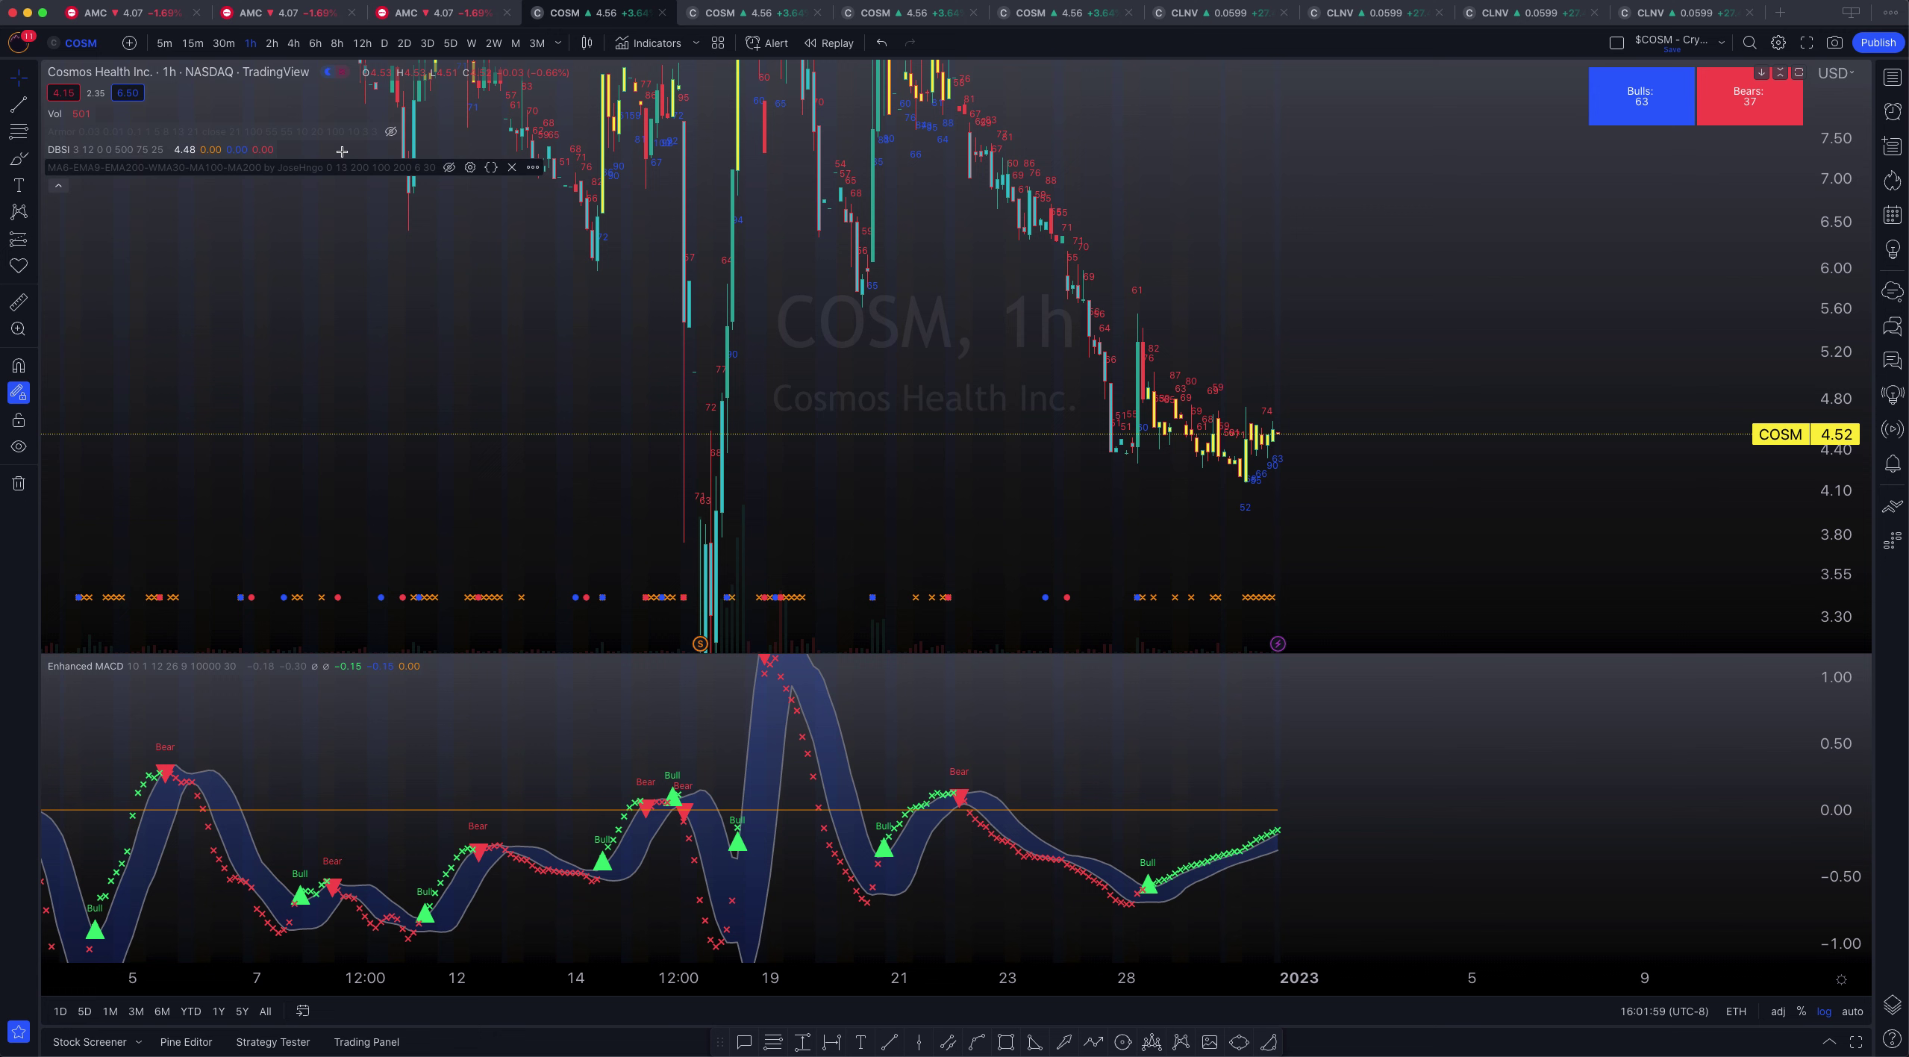
Show the Armor ribbon again and zoom into the last few days of hourly bars
mouse_move(138, 141)
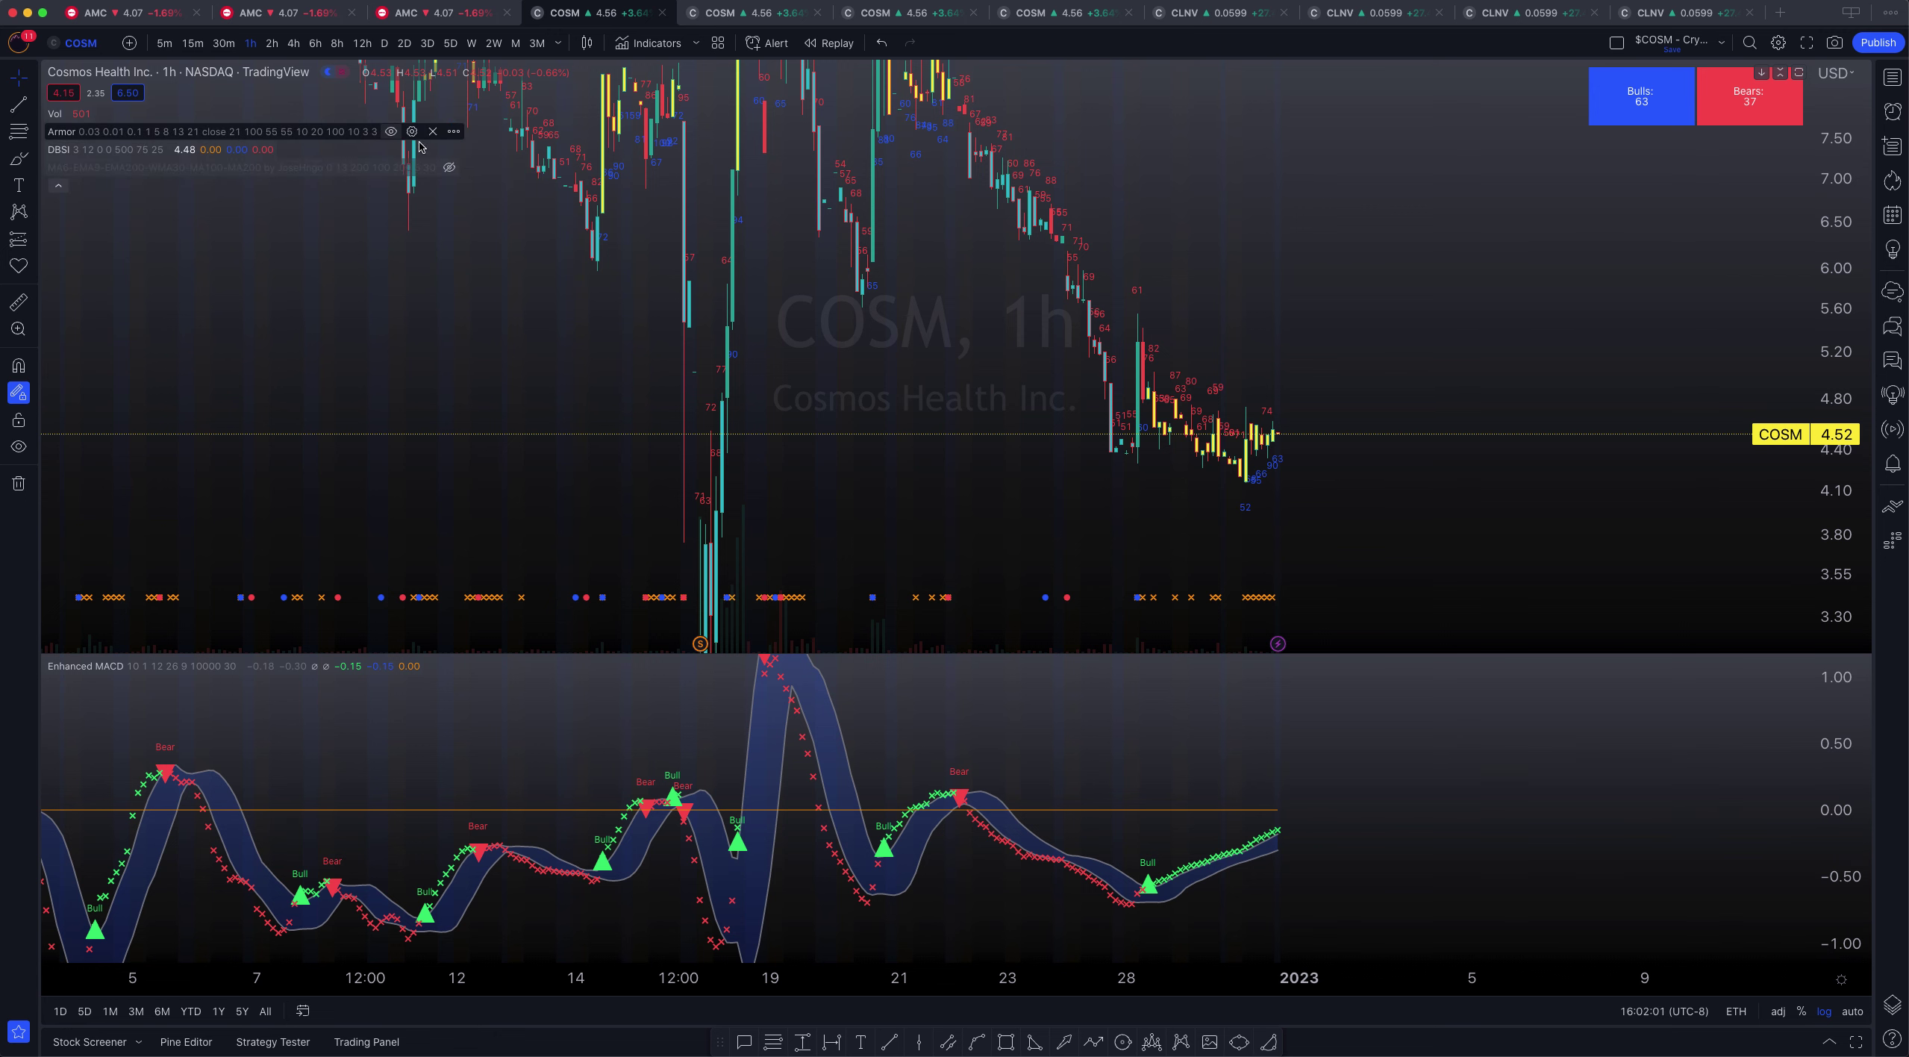
left_click(390, 132)
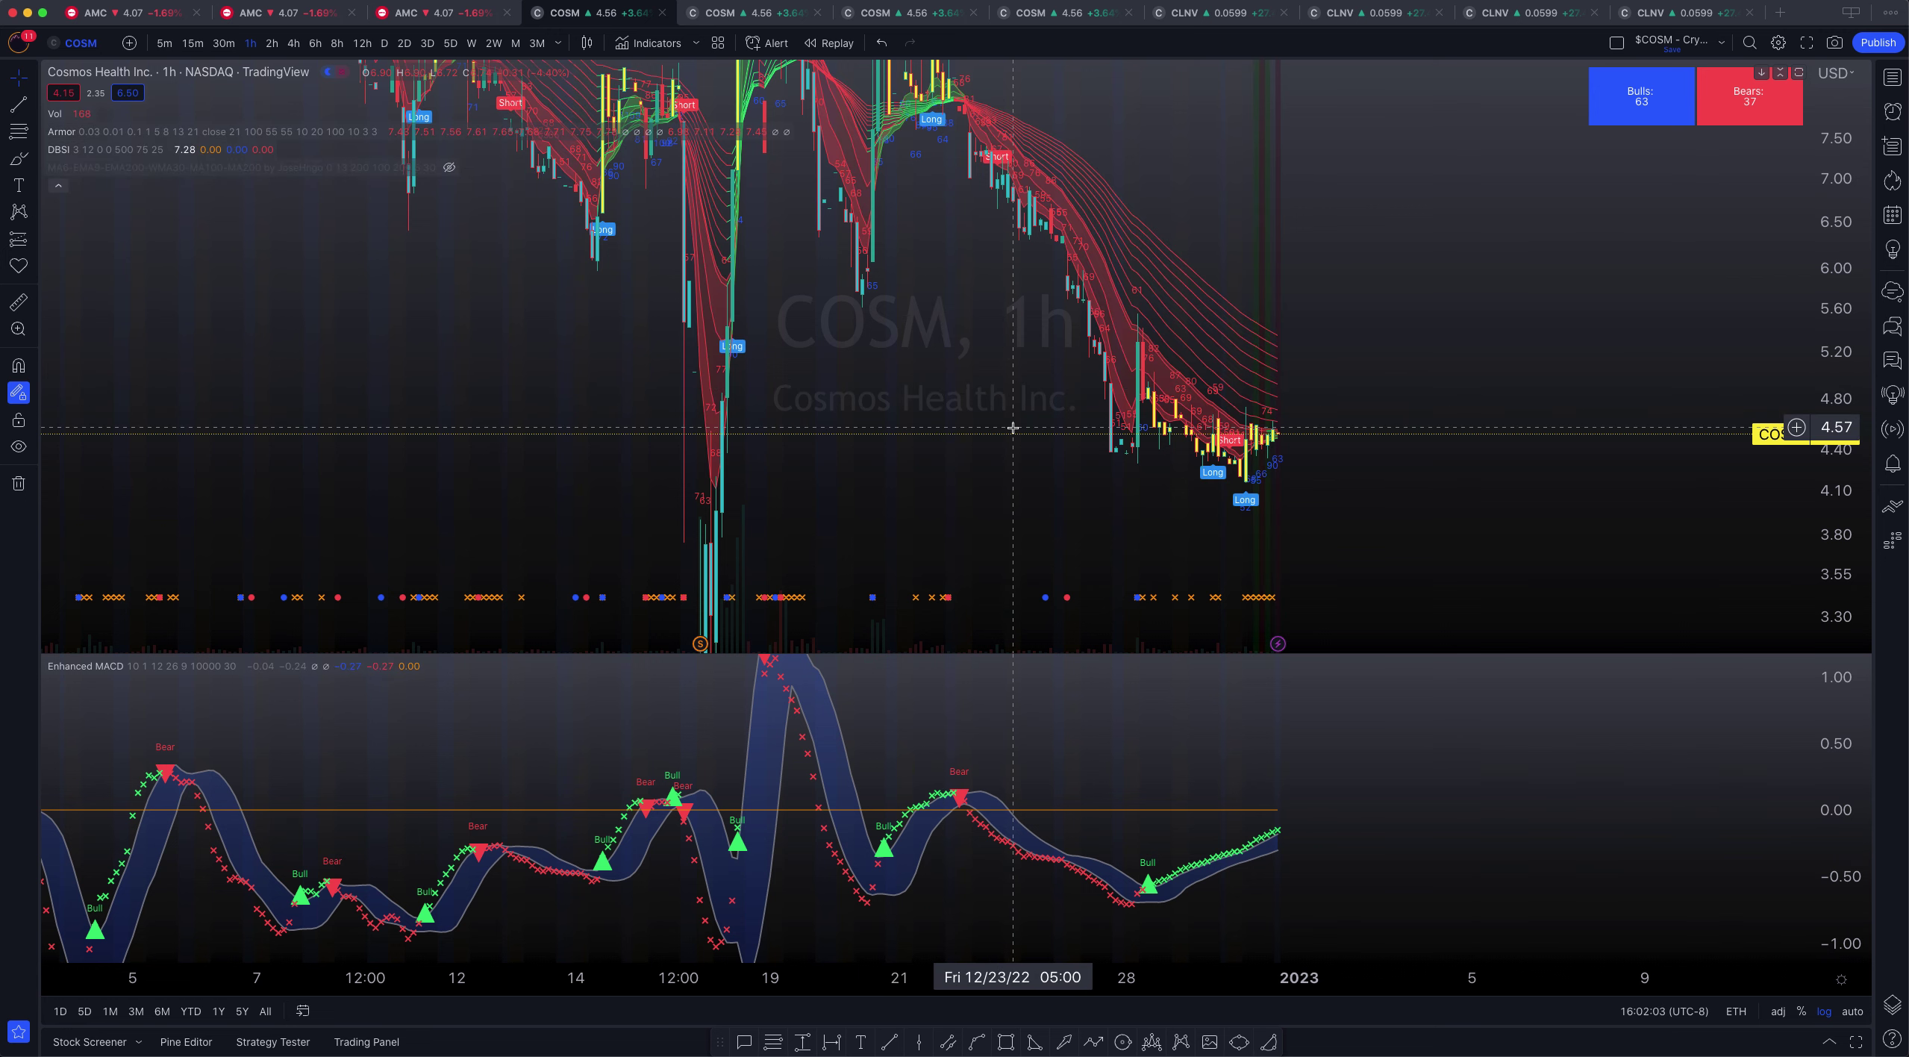
scroll(980, 431, "up", 5)
left_click_drag(1804, 553, 1335, 256)
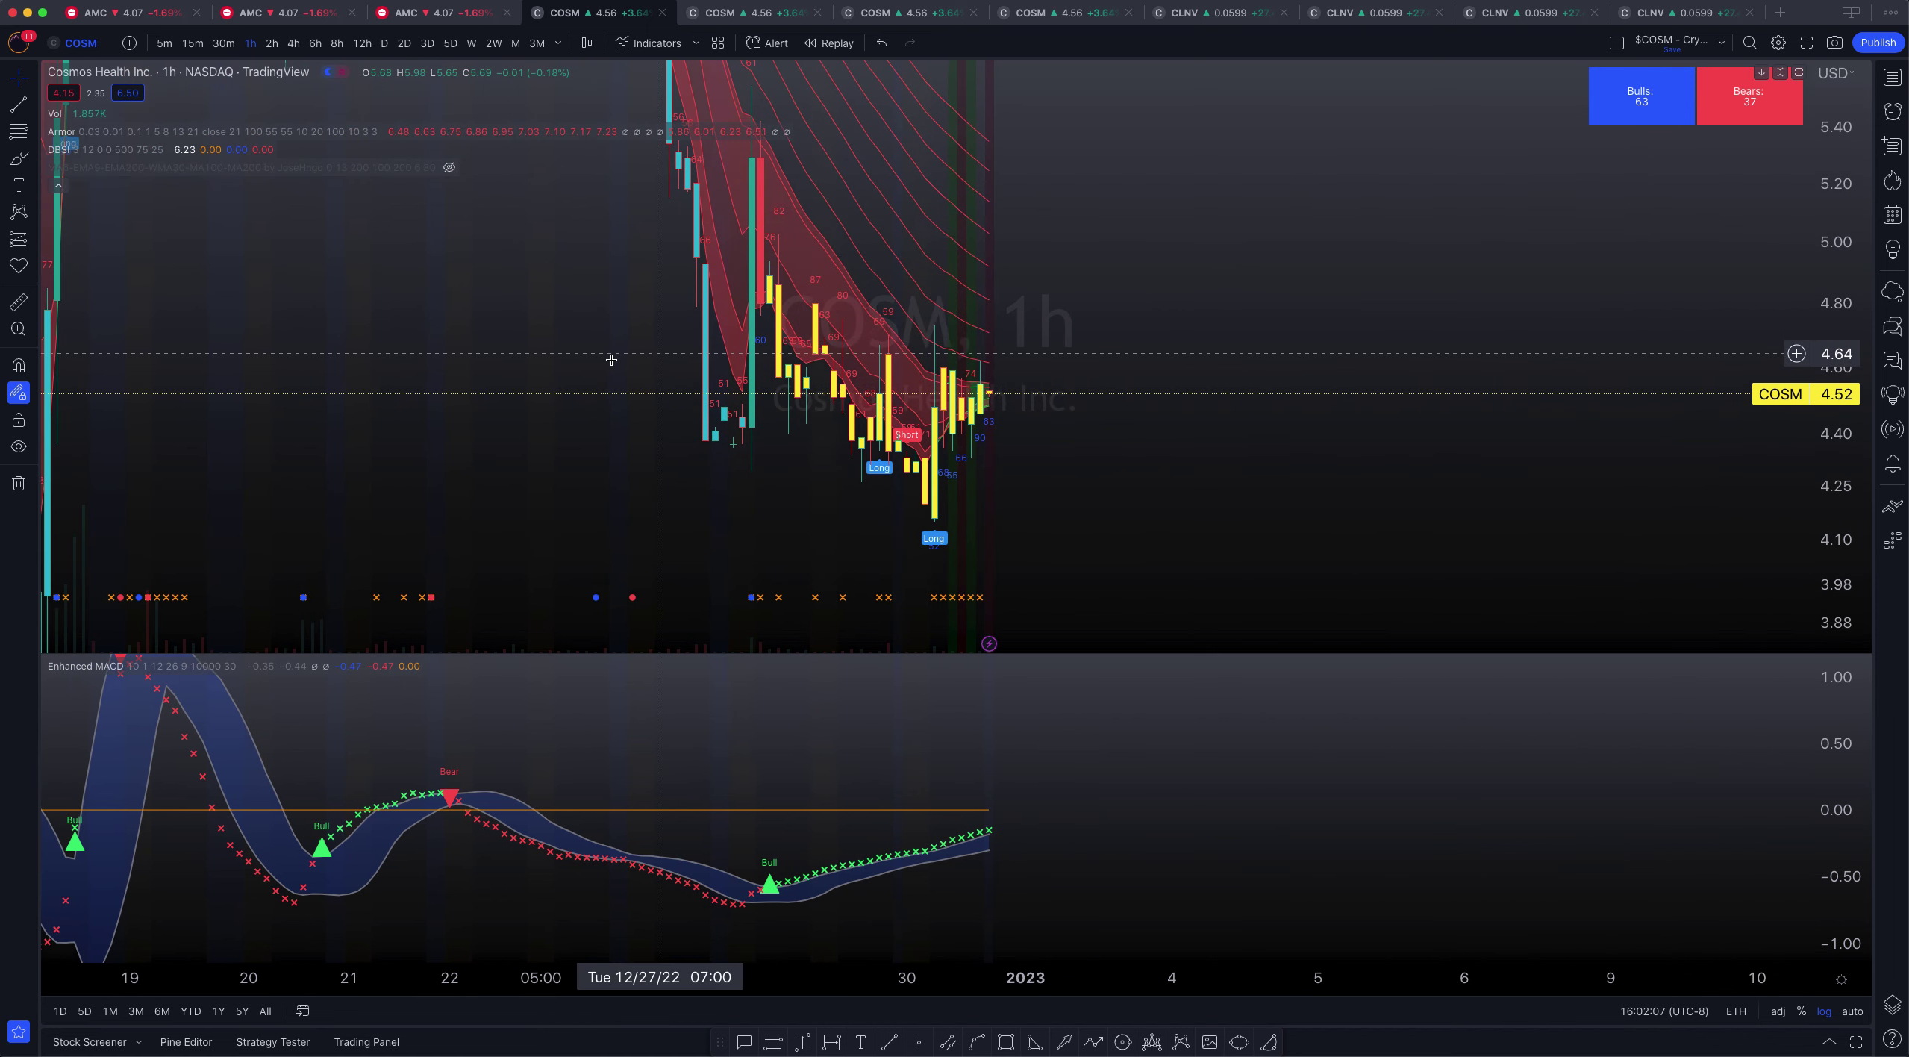
scroll(936, 311, "right", 5)
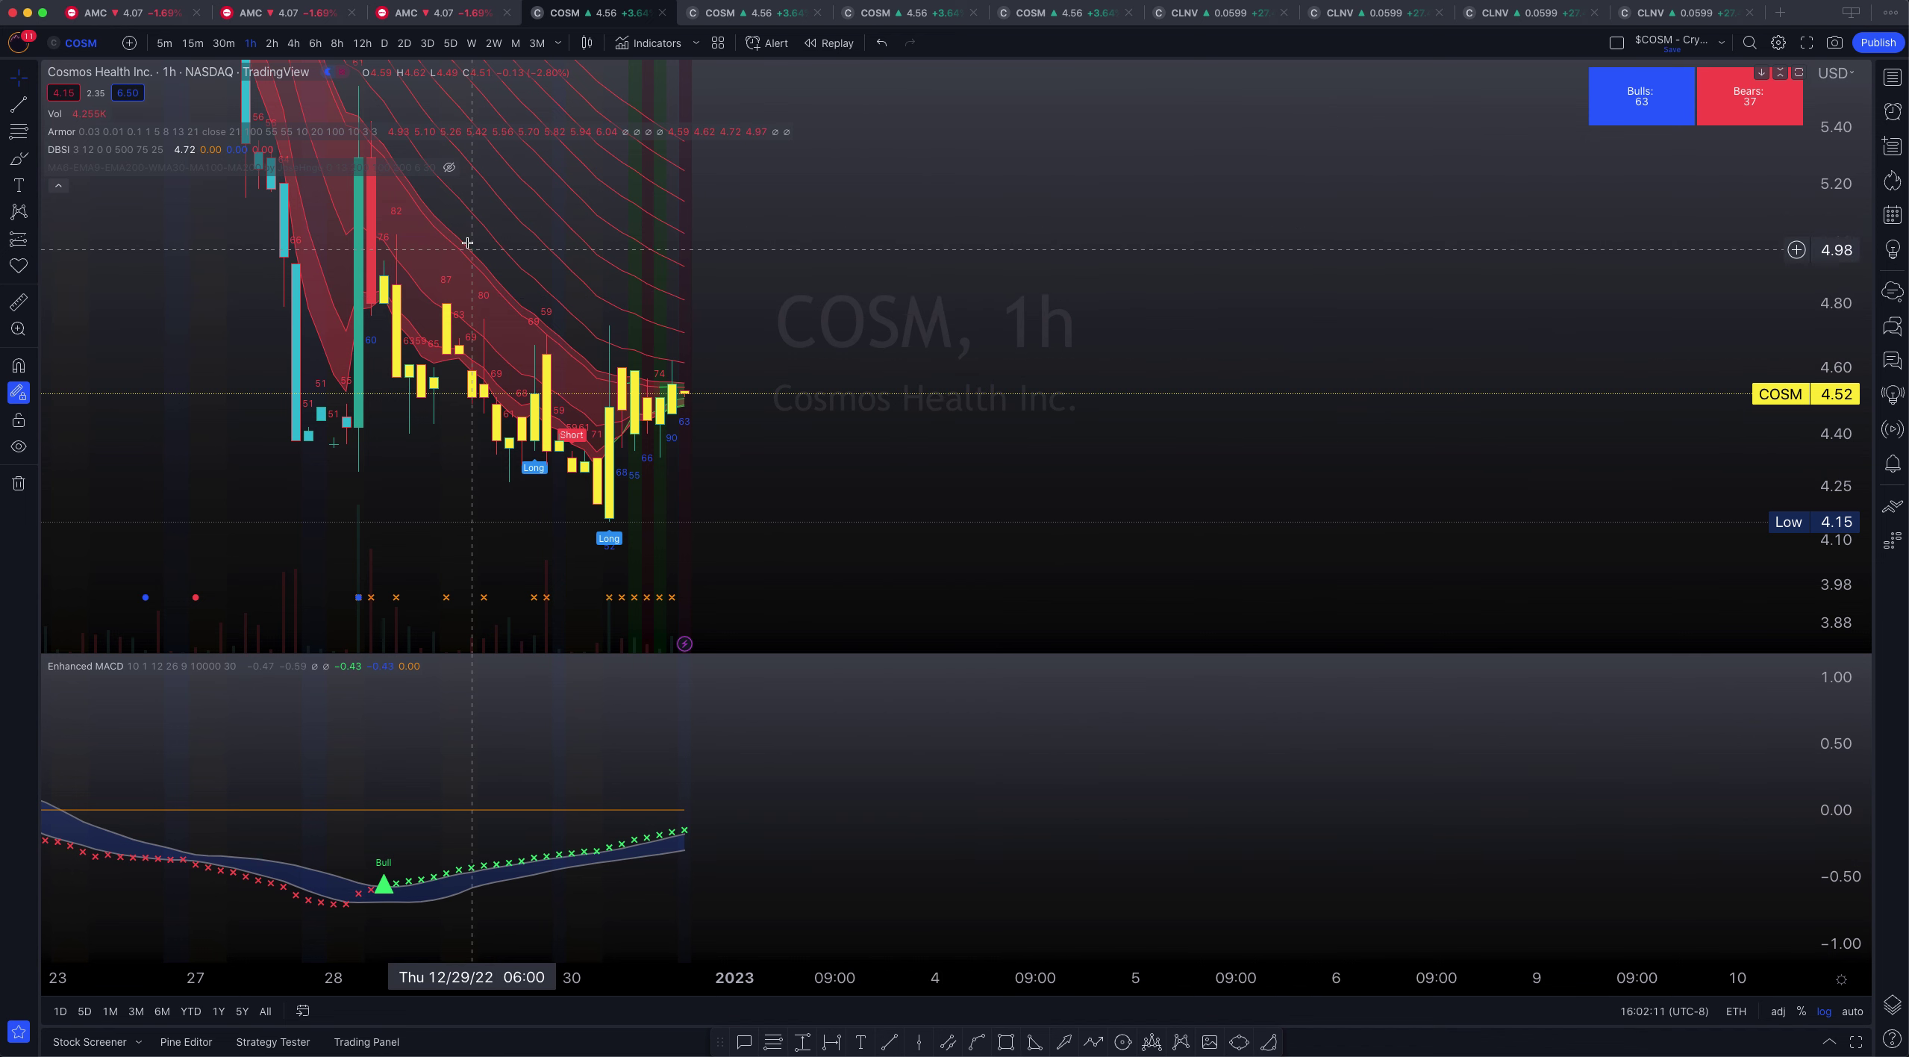
Hide the DBSI indicator and its signals
mouse_move(192, 149)
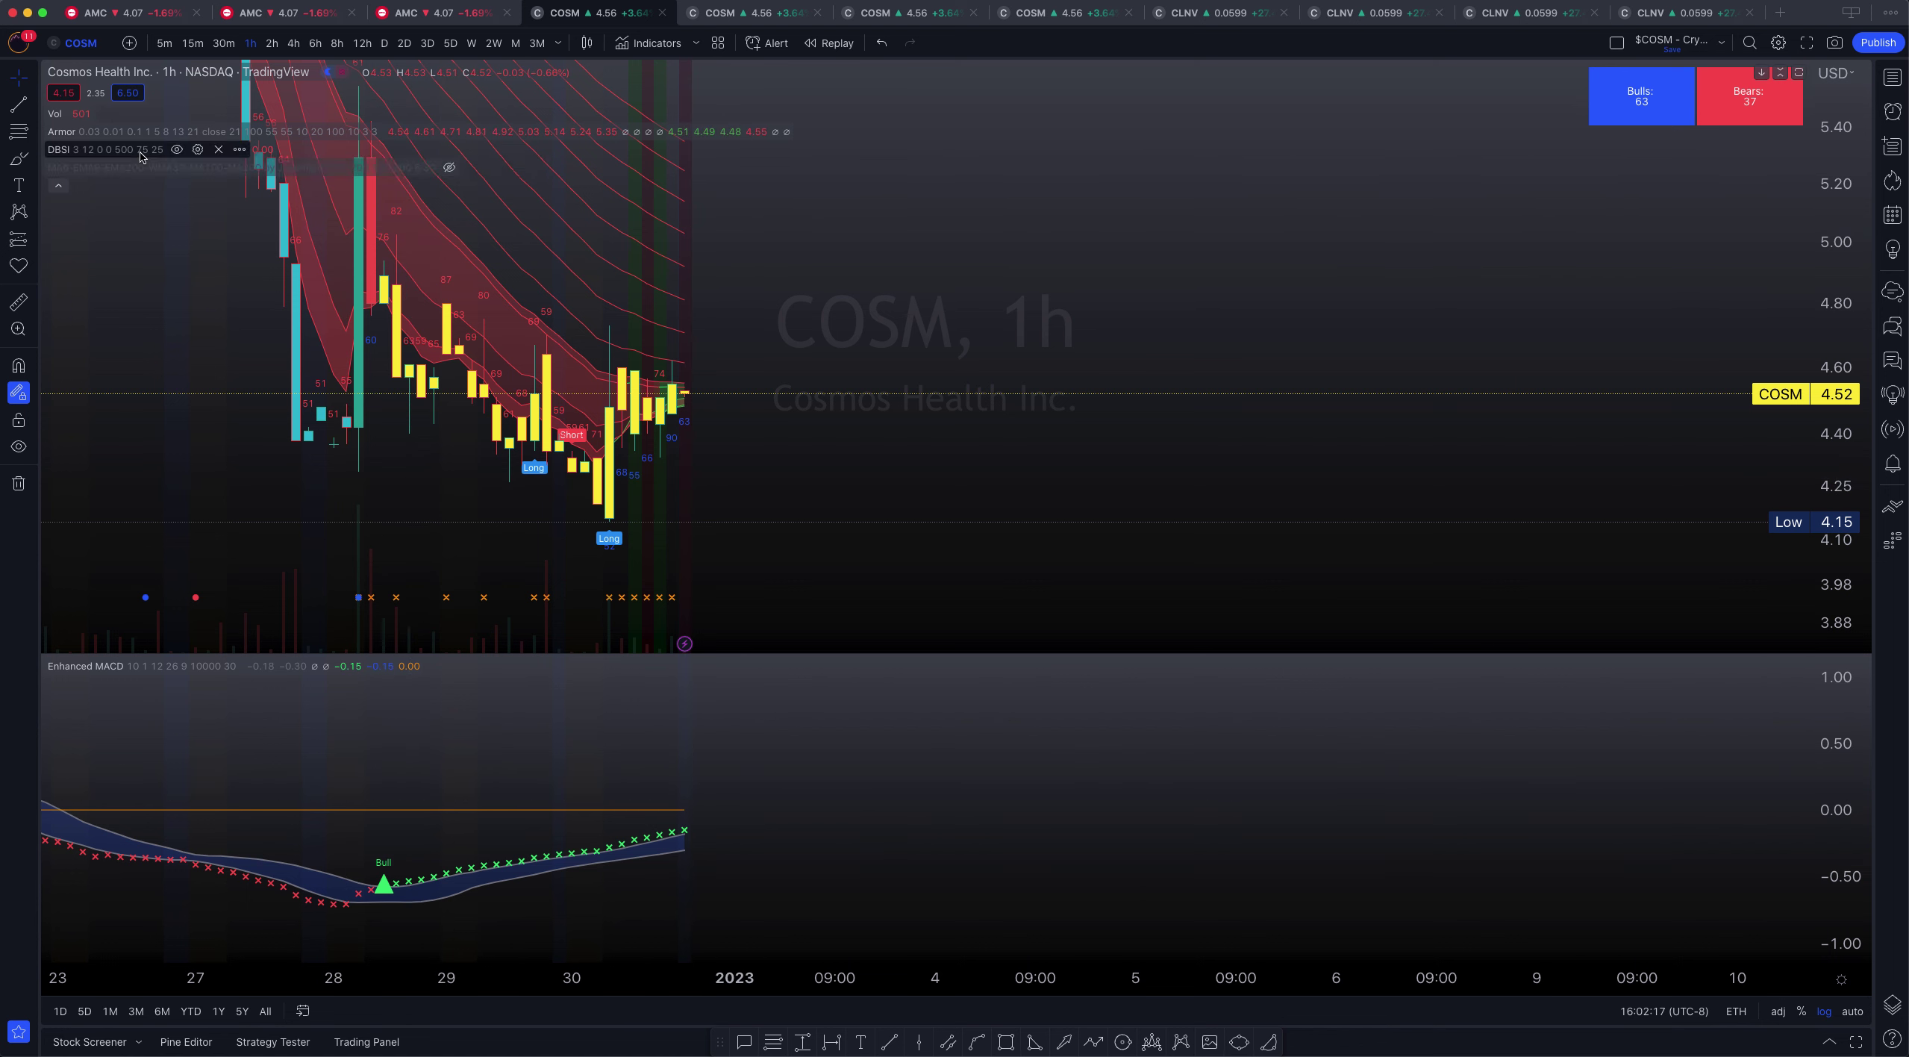
left_click(177, 149)
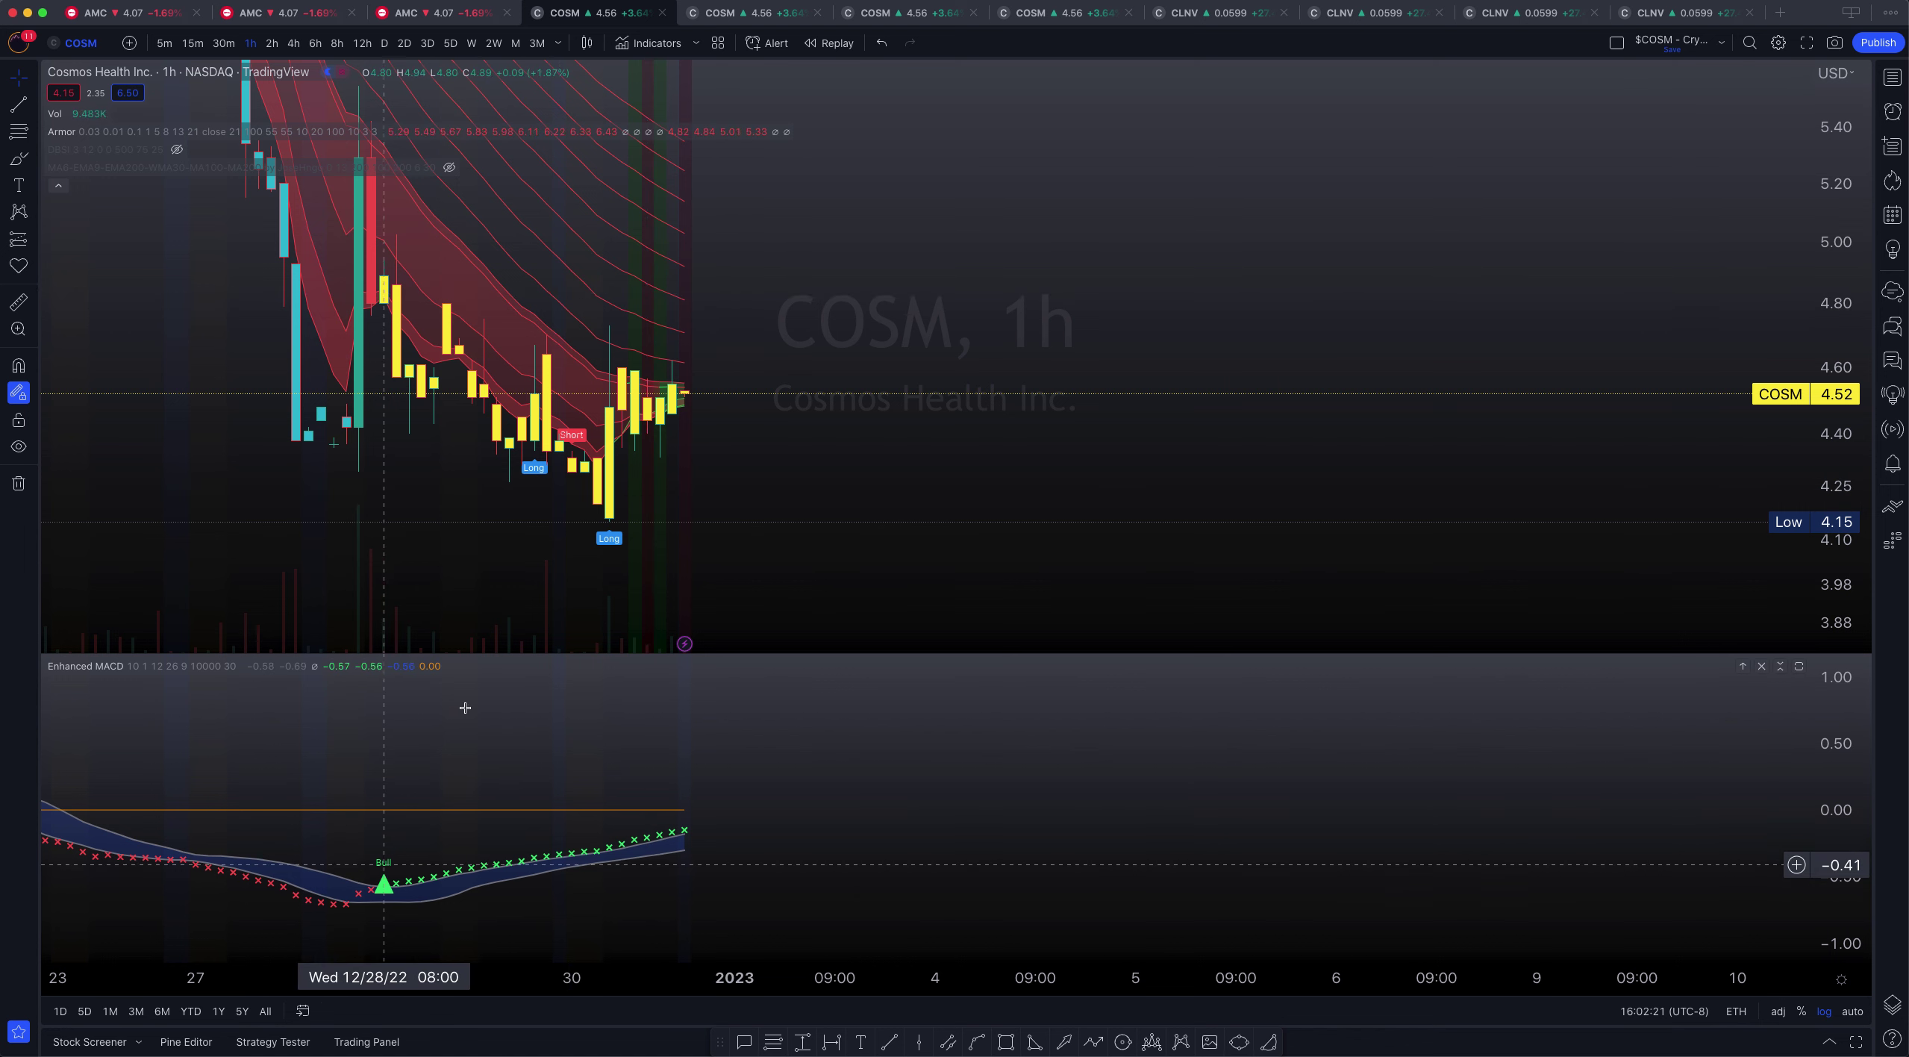
mouse_move(169, 131)
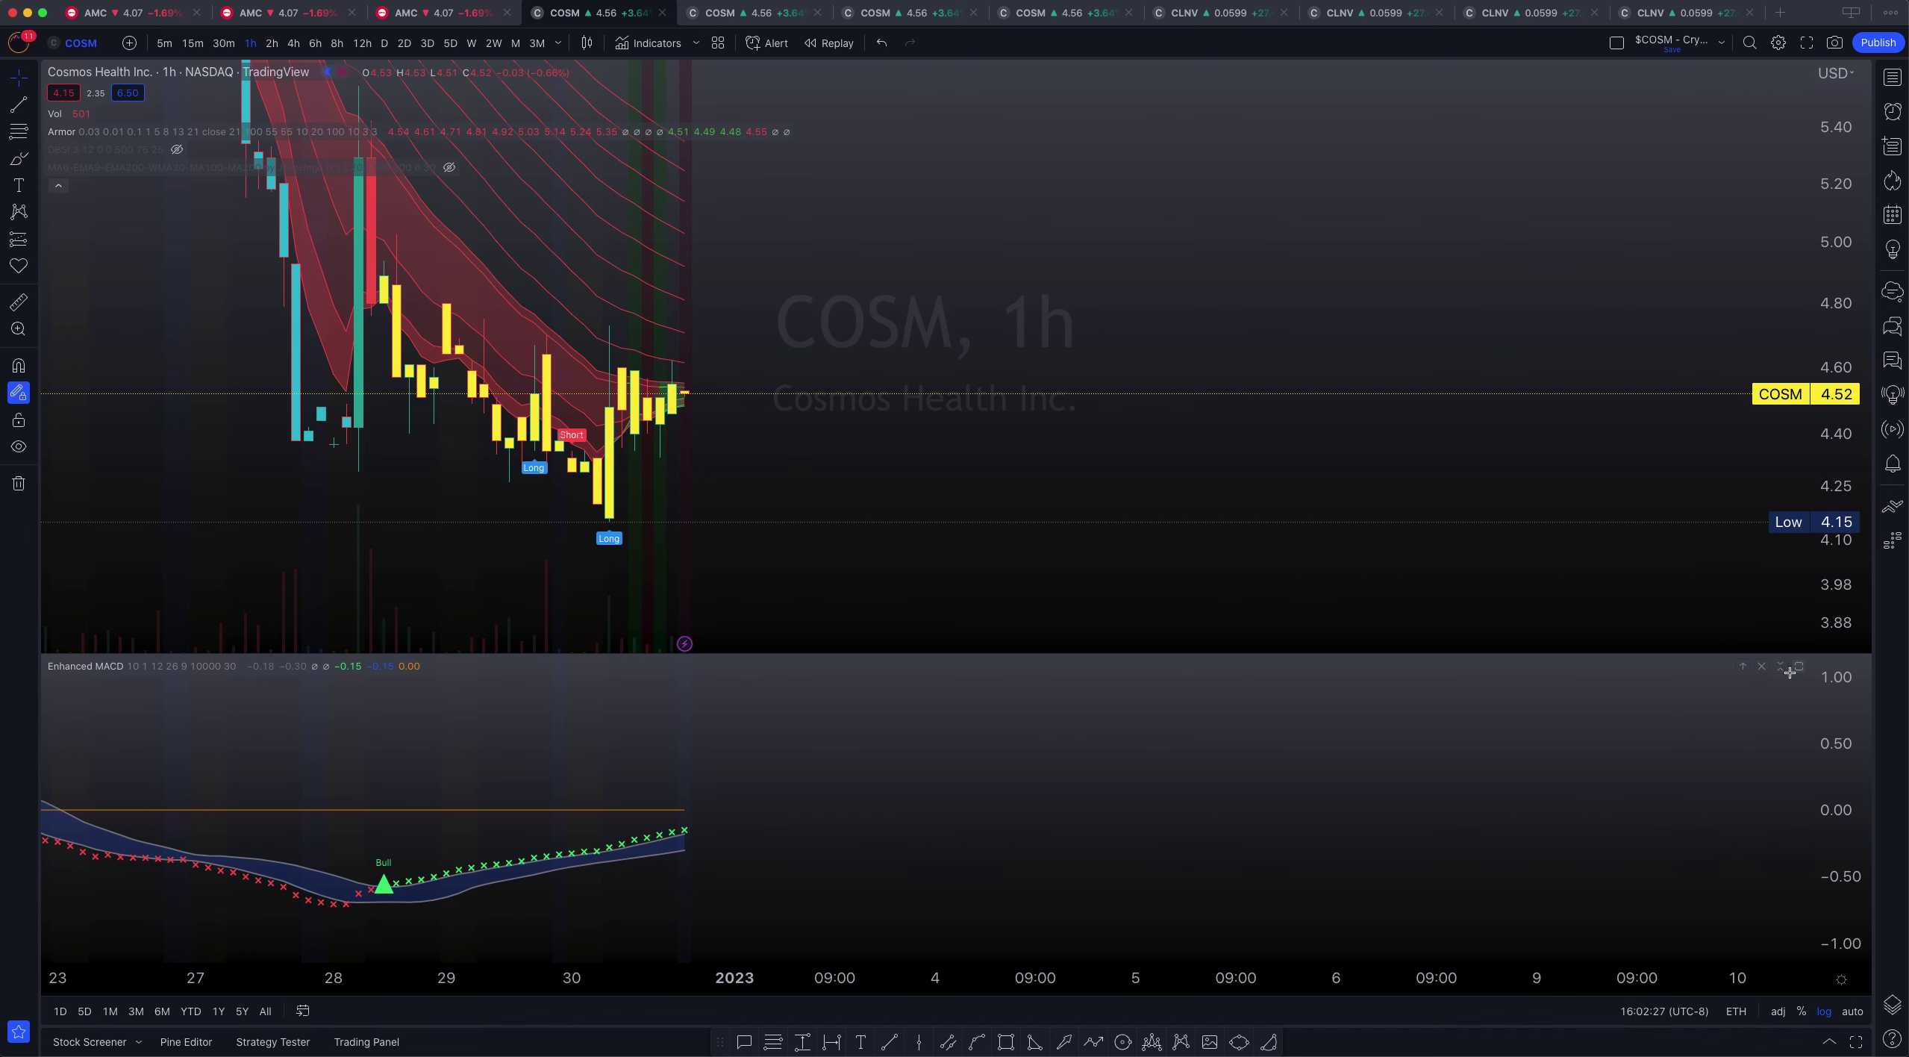
Remove the Enhanced MACD pane and leave empty space right of the last candle
left_click(1763, 667)
scroll(882, 375, "down", 3)
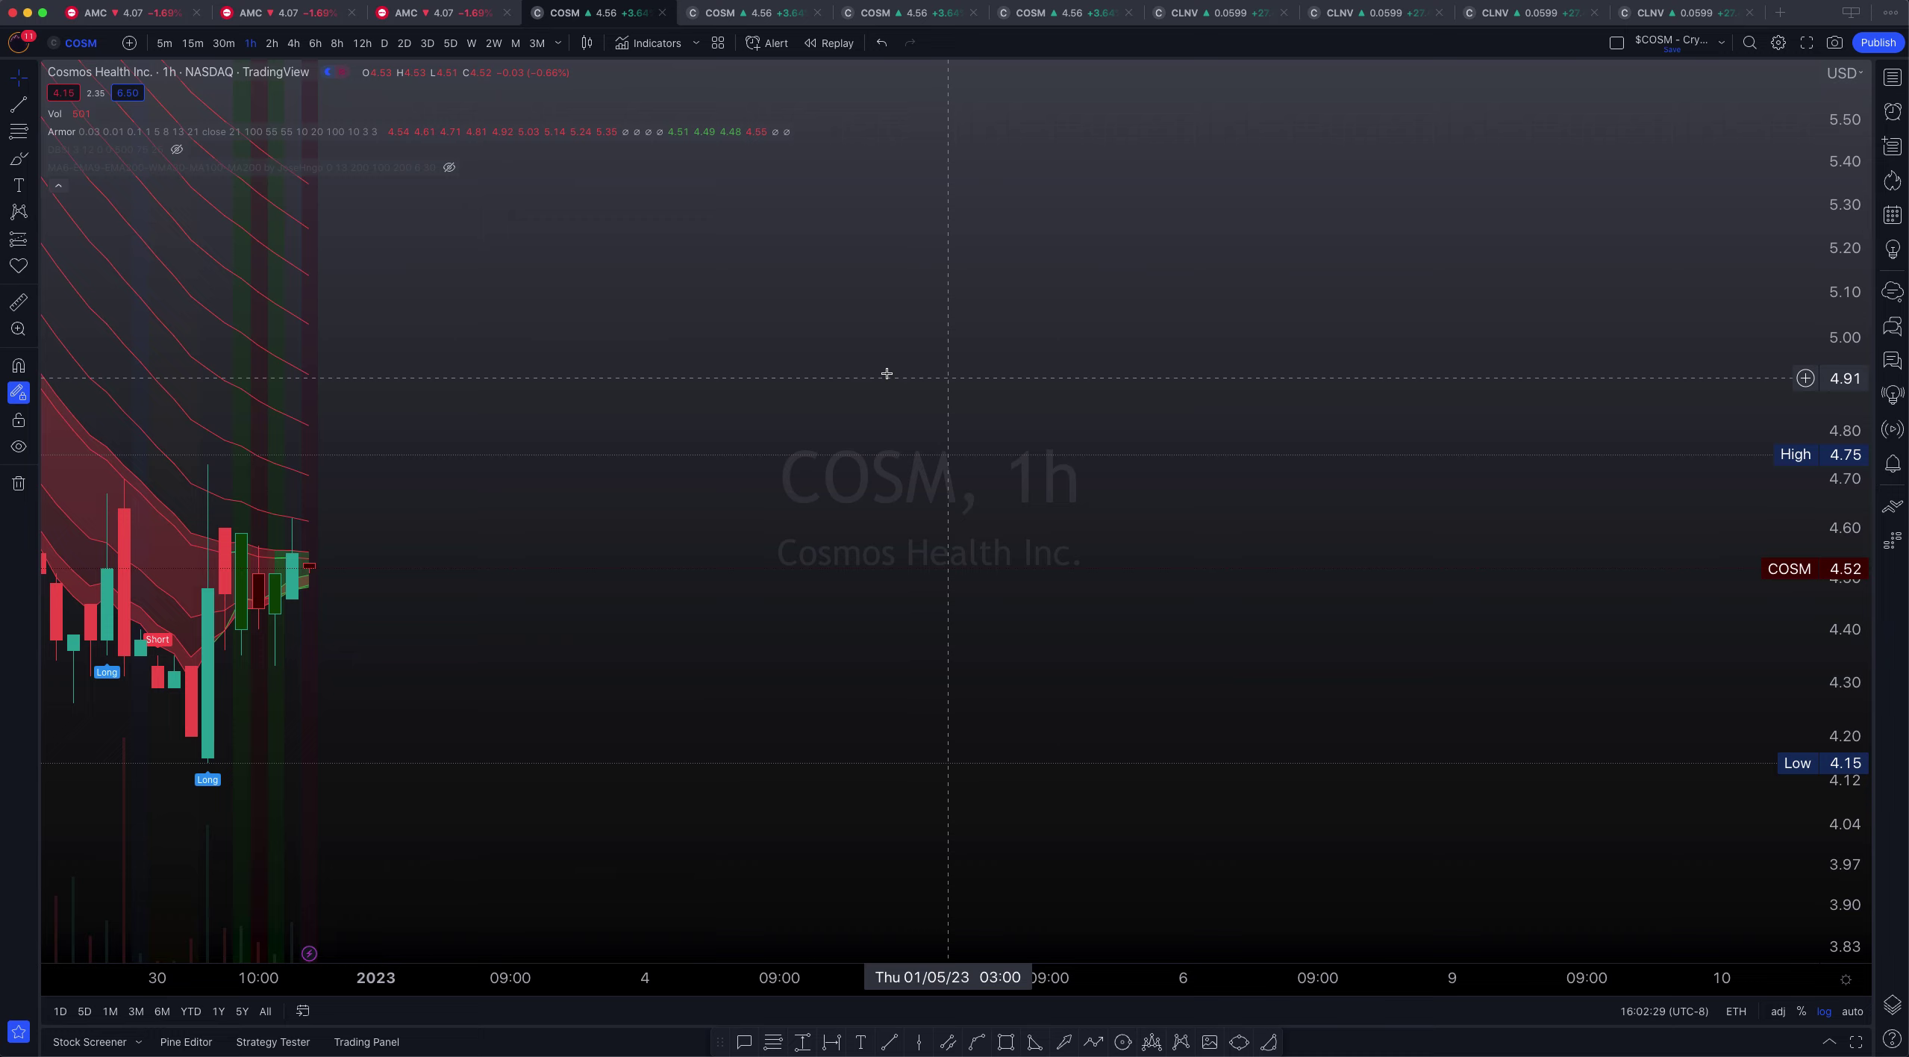
scroll(1705, 341, "up", 4)
scroll(1334, 559, "left", 2)
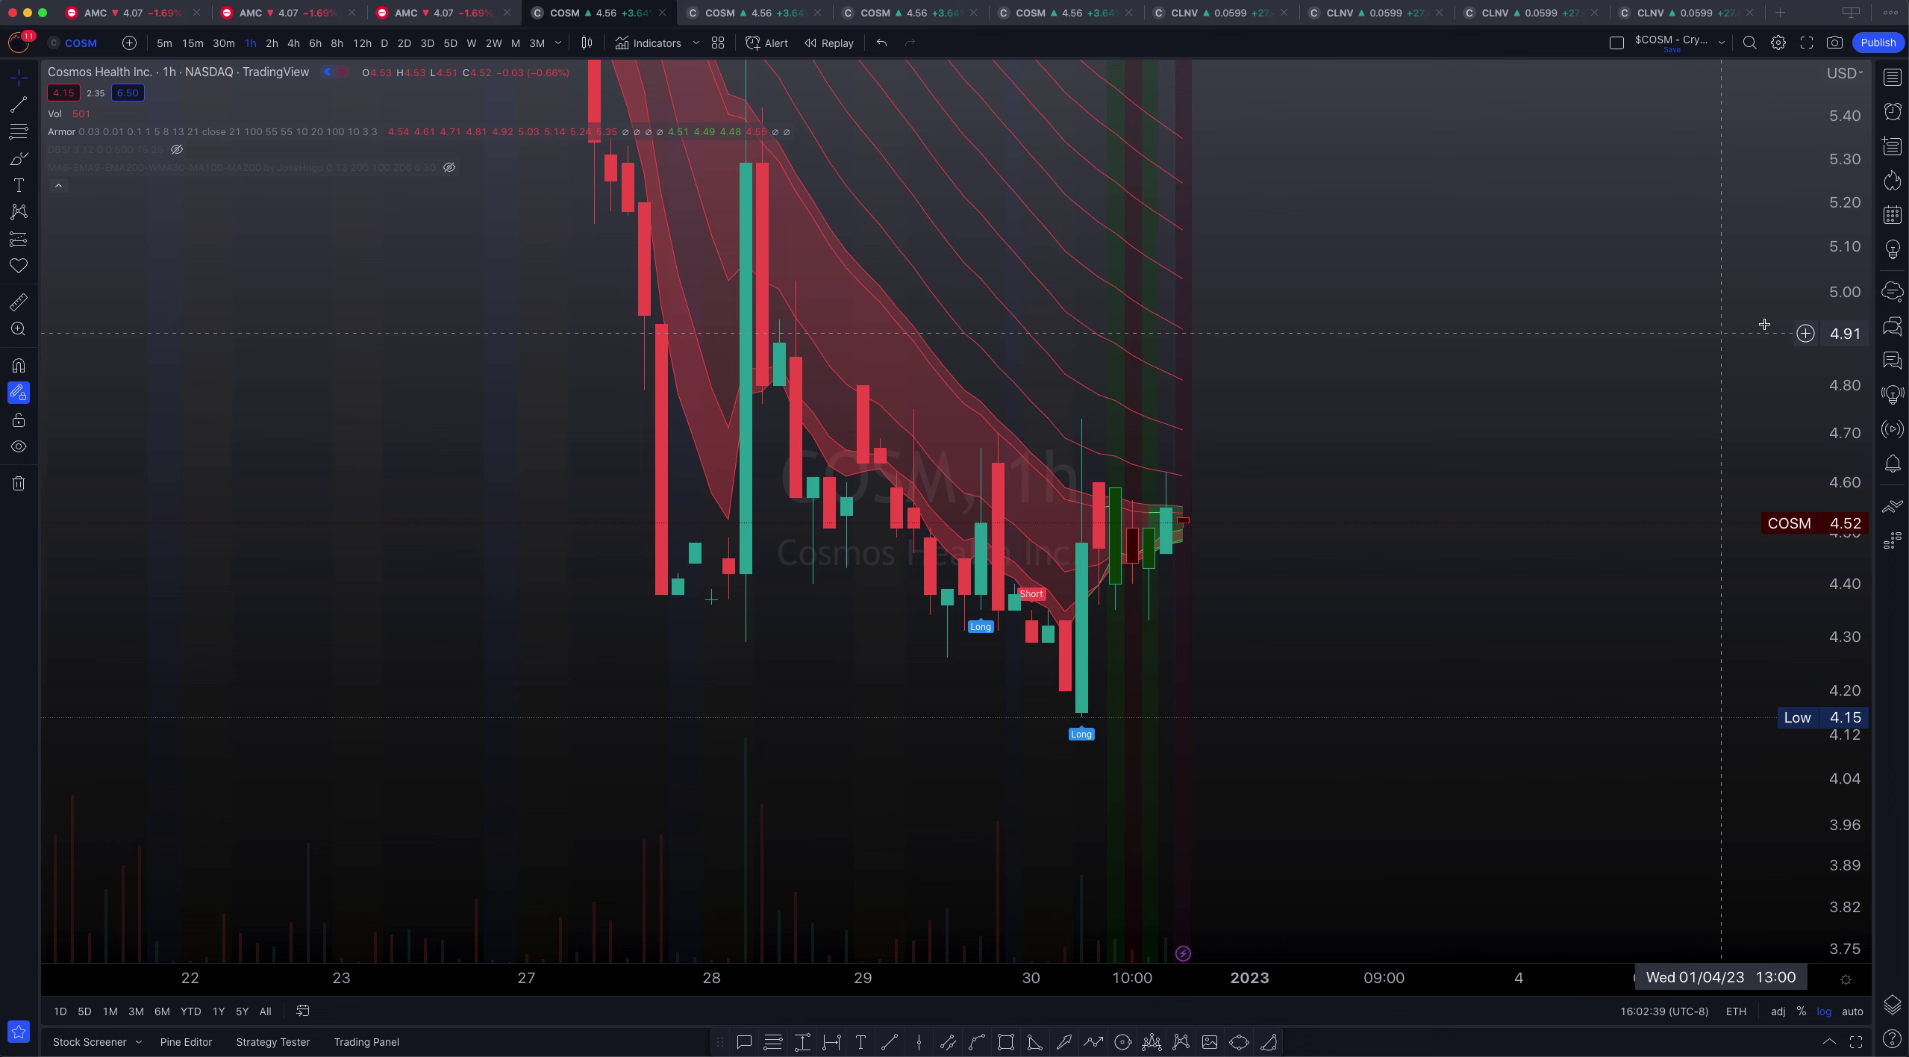
left_click_drag(1671, 353, 1134, 541)
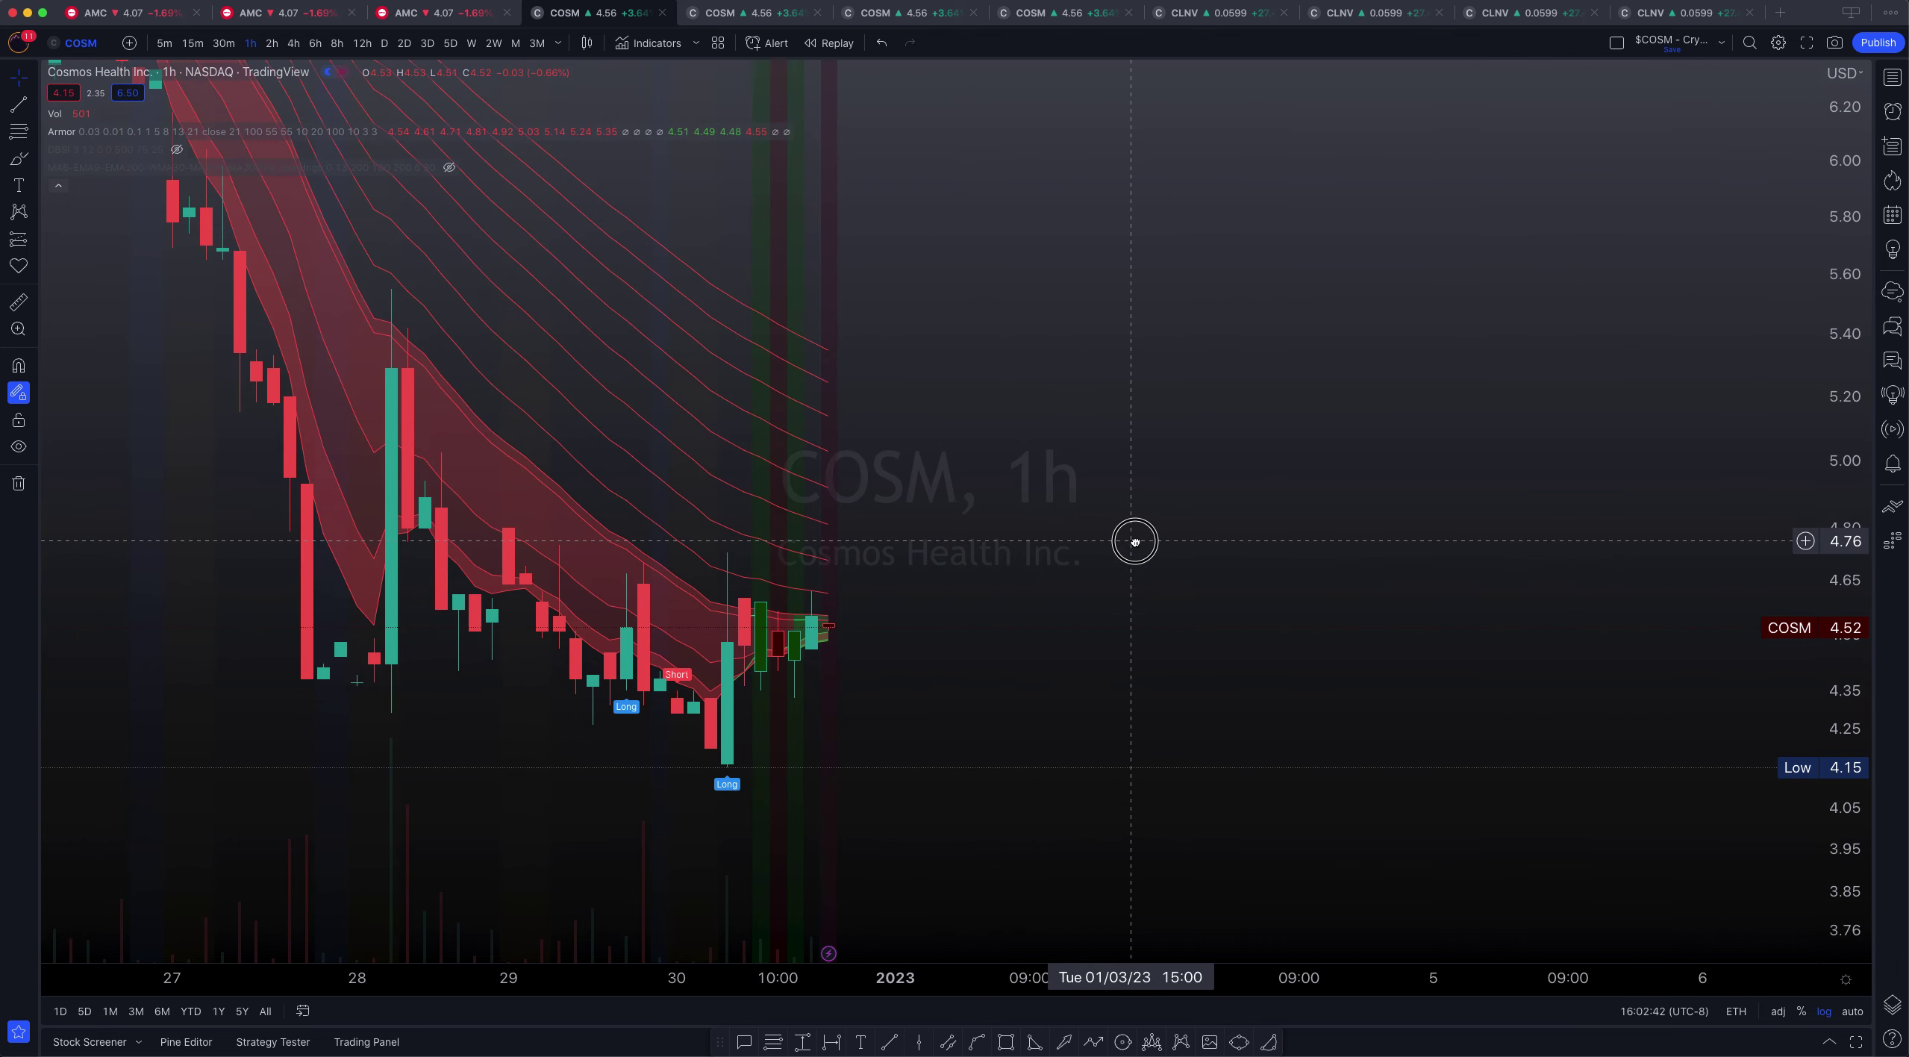
Switch to the daily COSM chart with Fib levels and rescale to reveal the lower levels
left_click(742, 19)
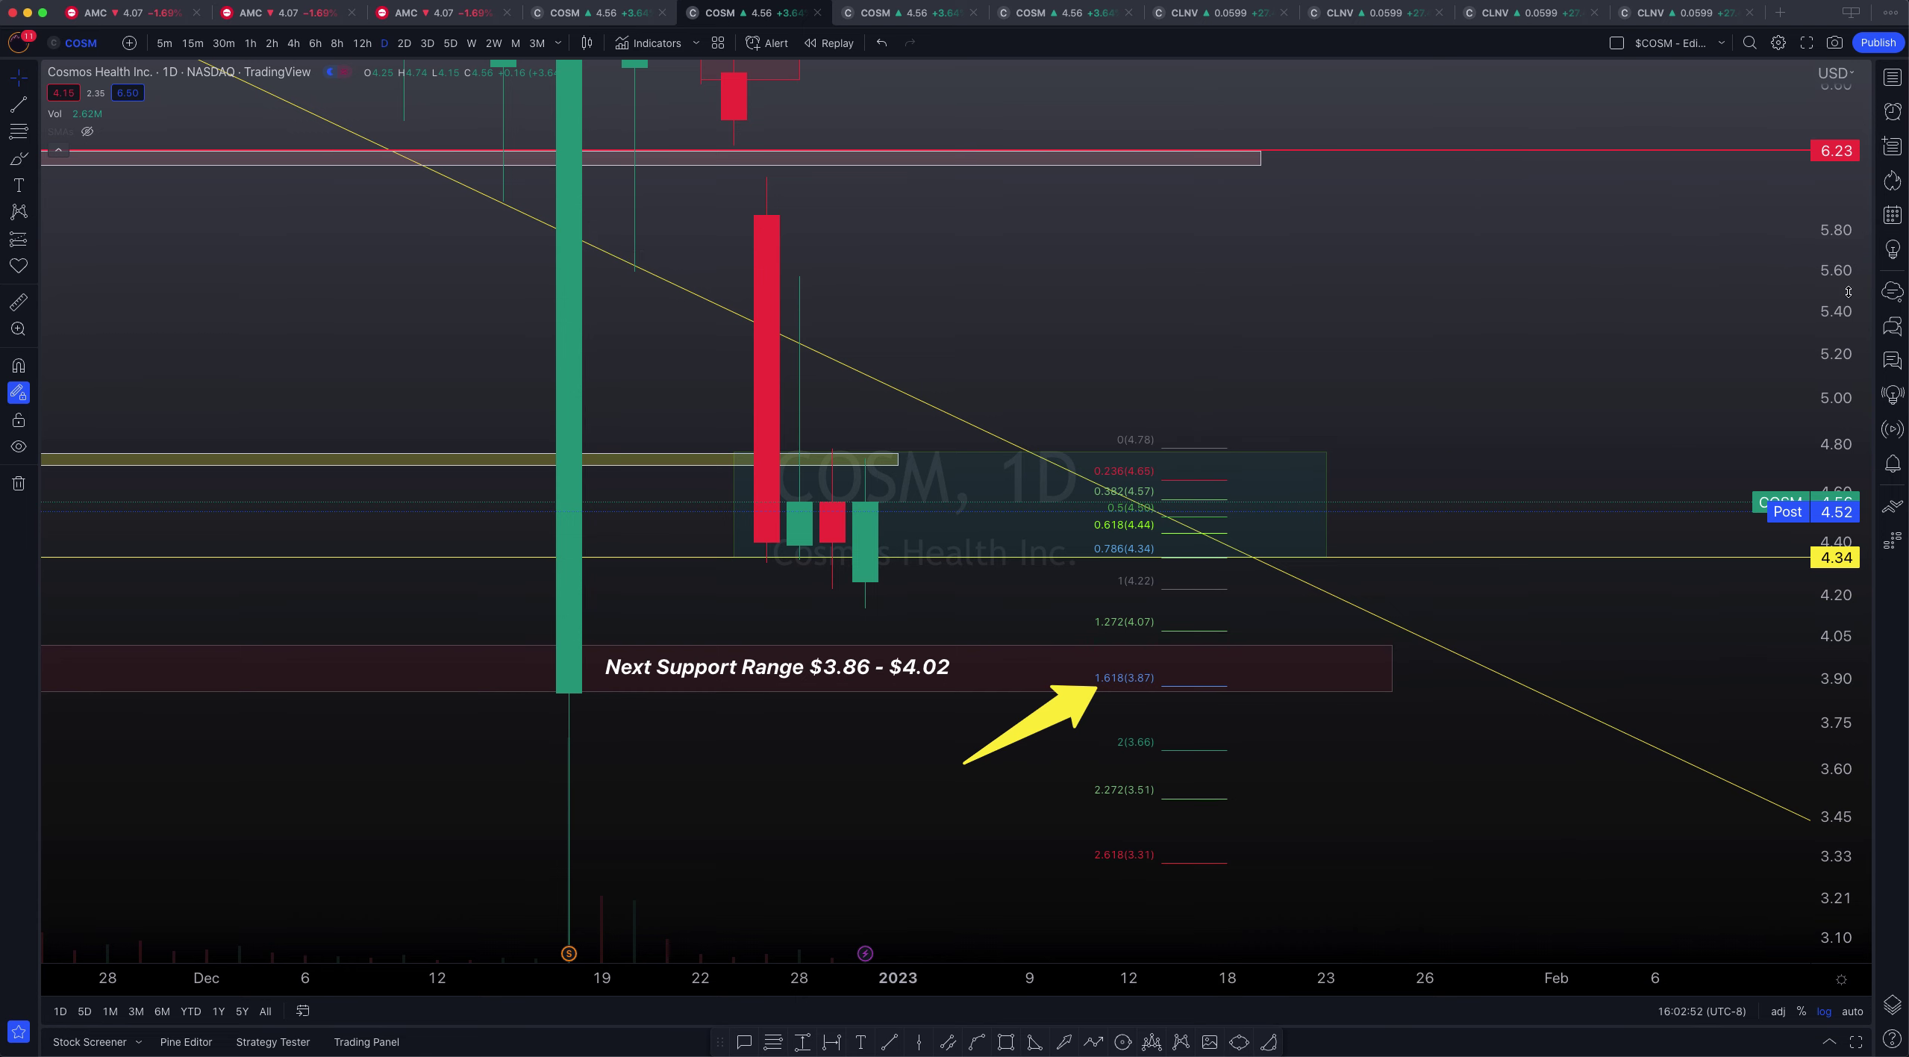
left_click_drag(1844, 291, 1836, 407)
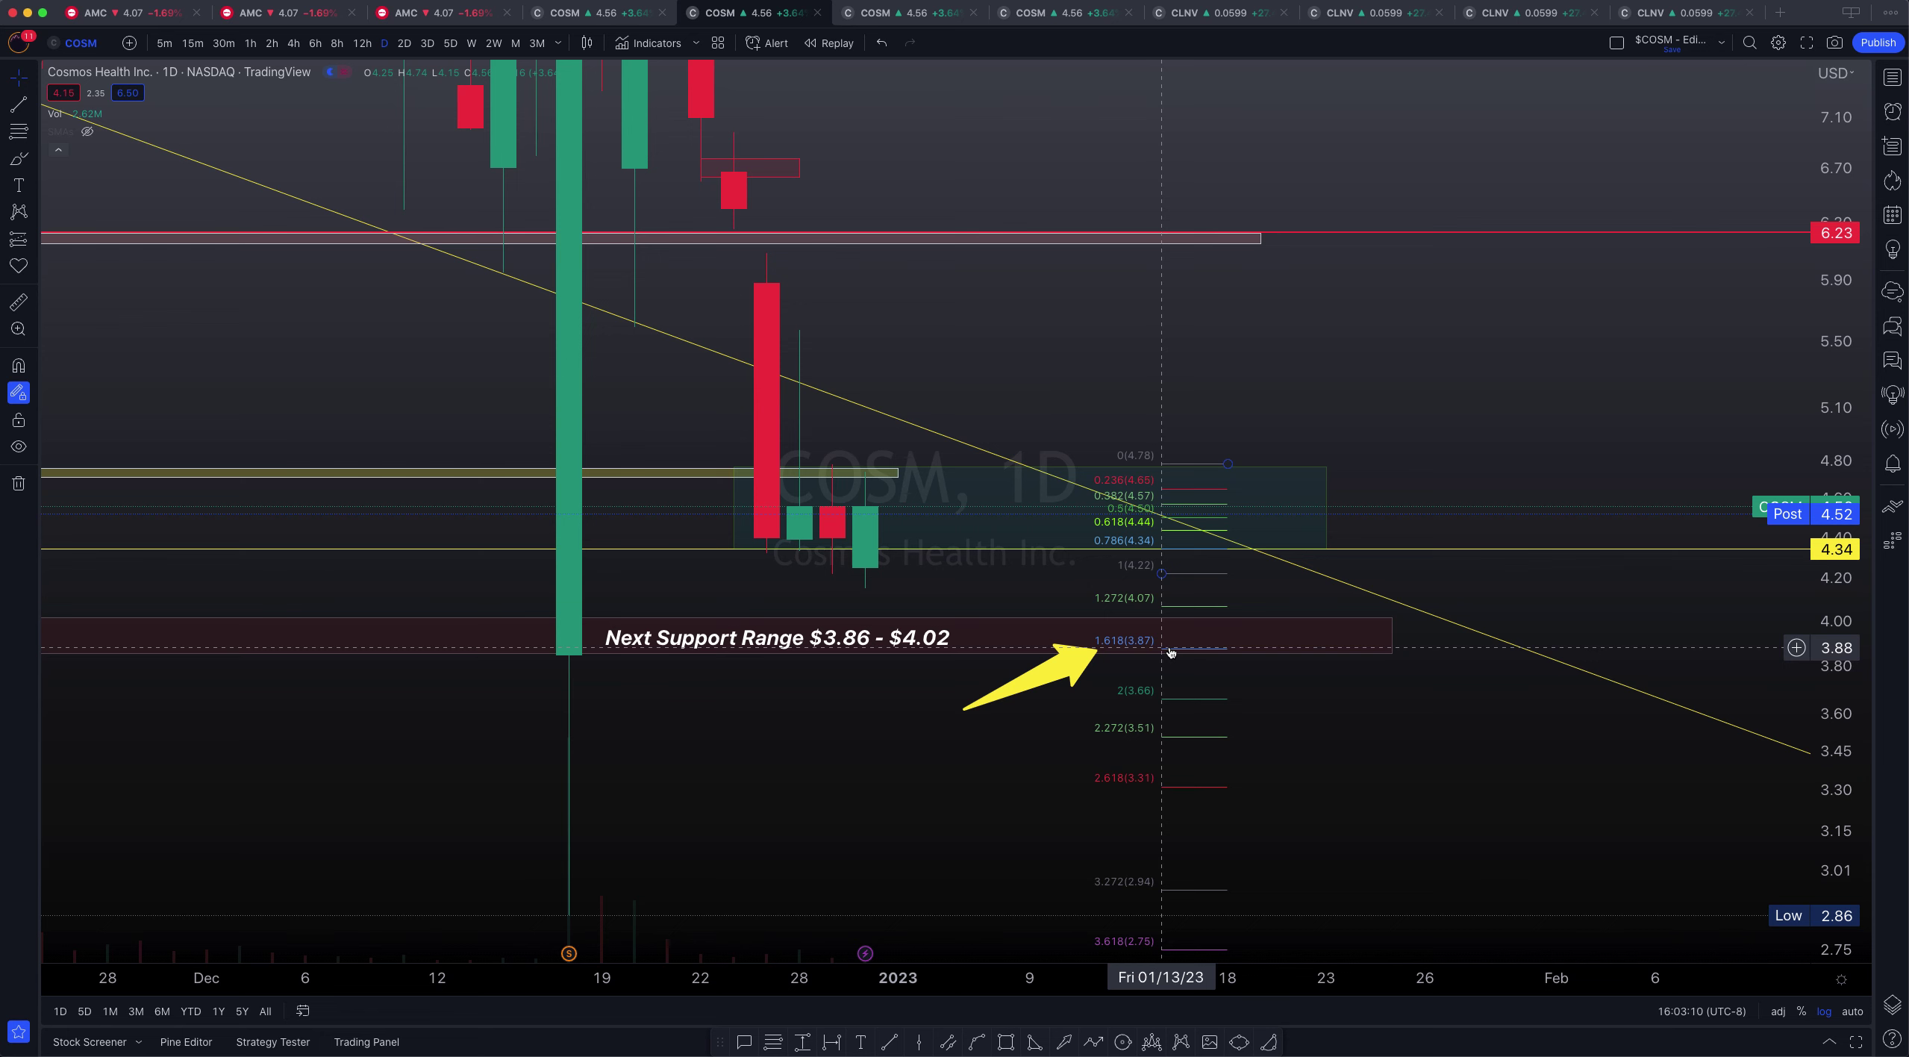
scroll(1170, 646, "left", 5)
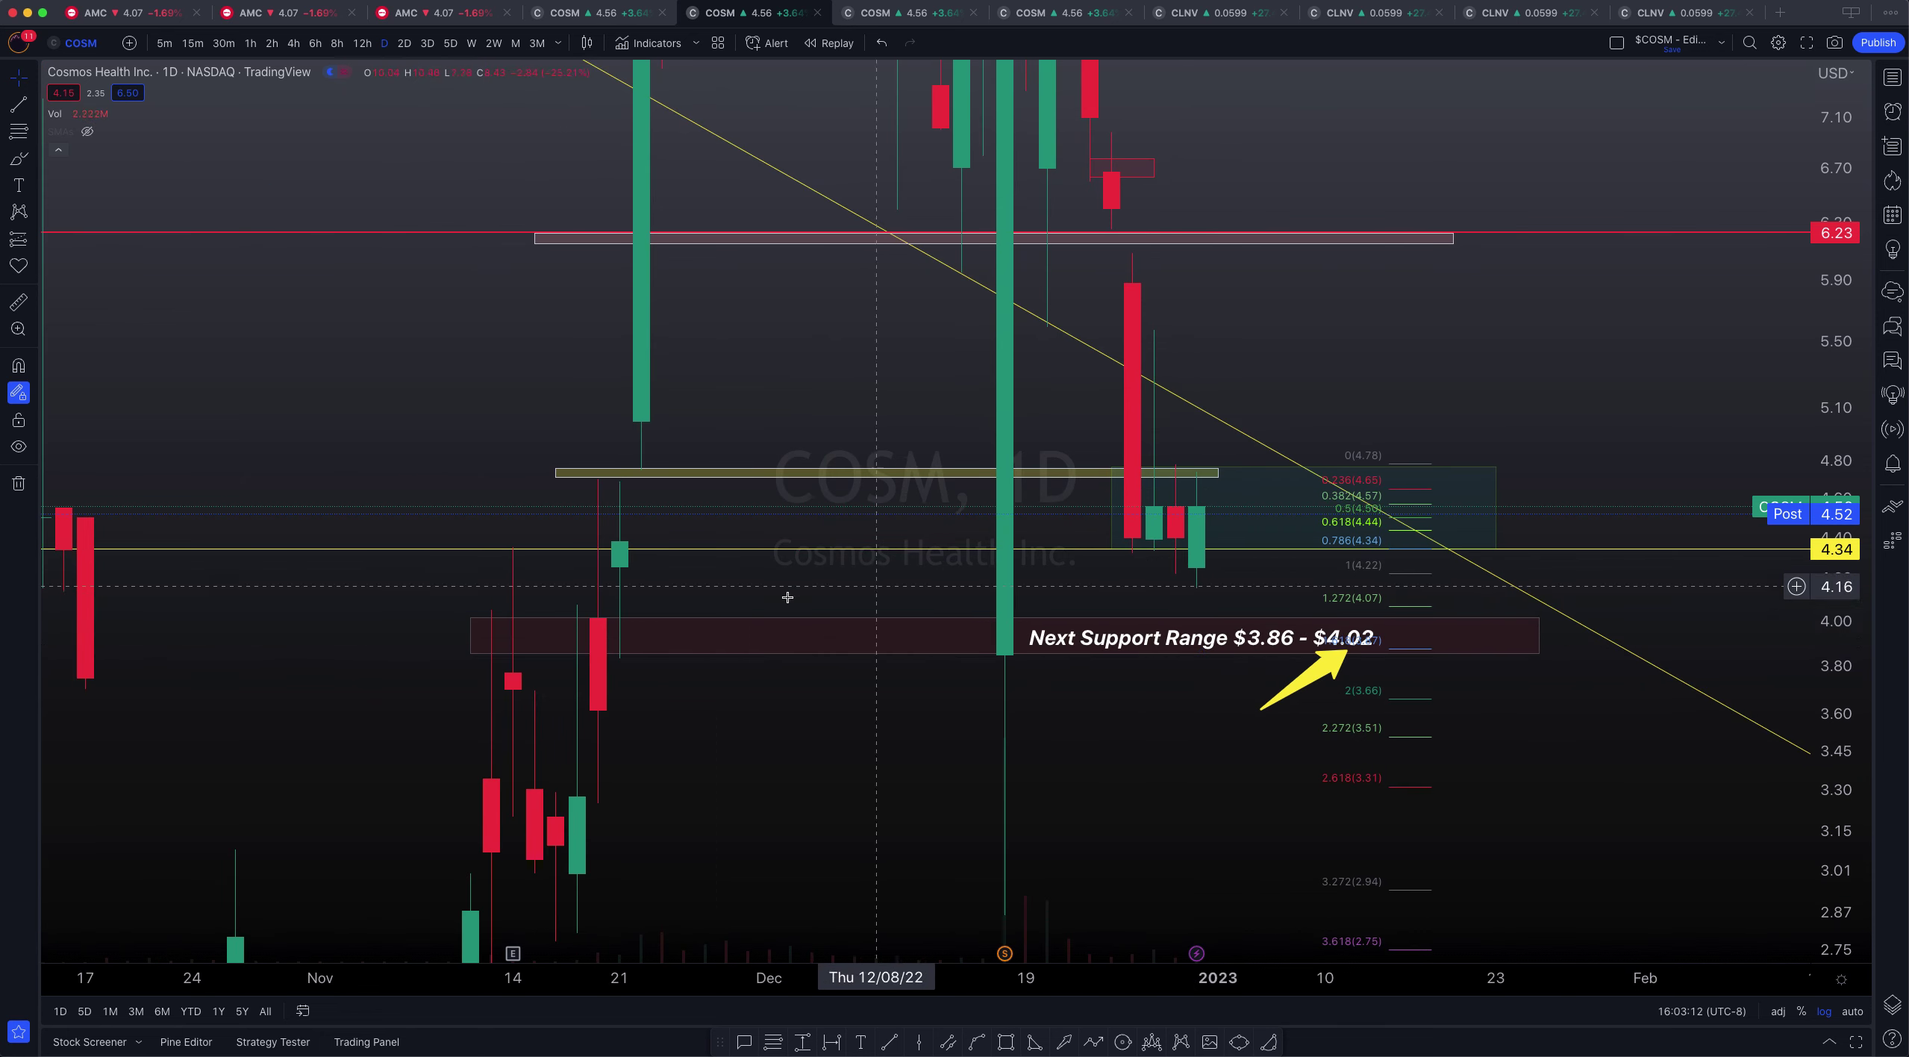
left_click(490, 623)
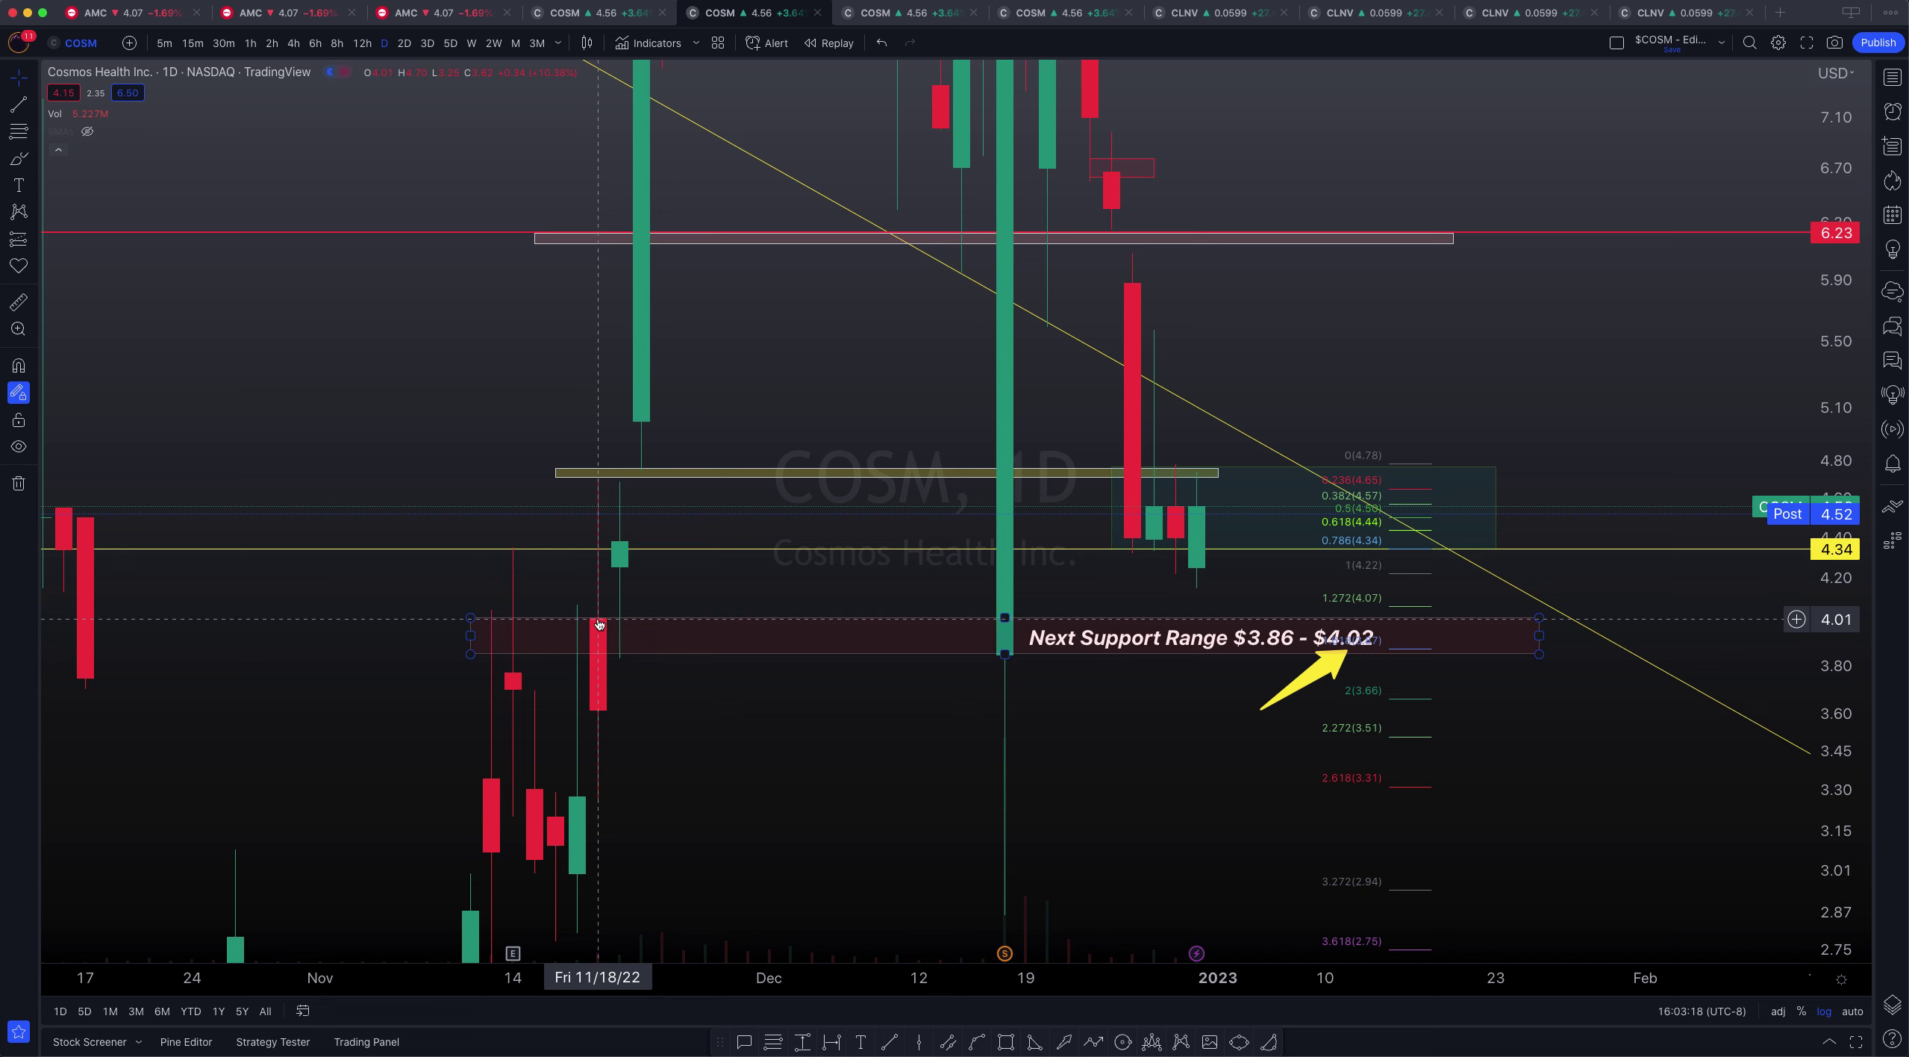
left_click(624, 685)
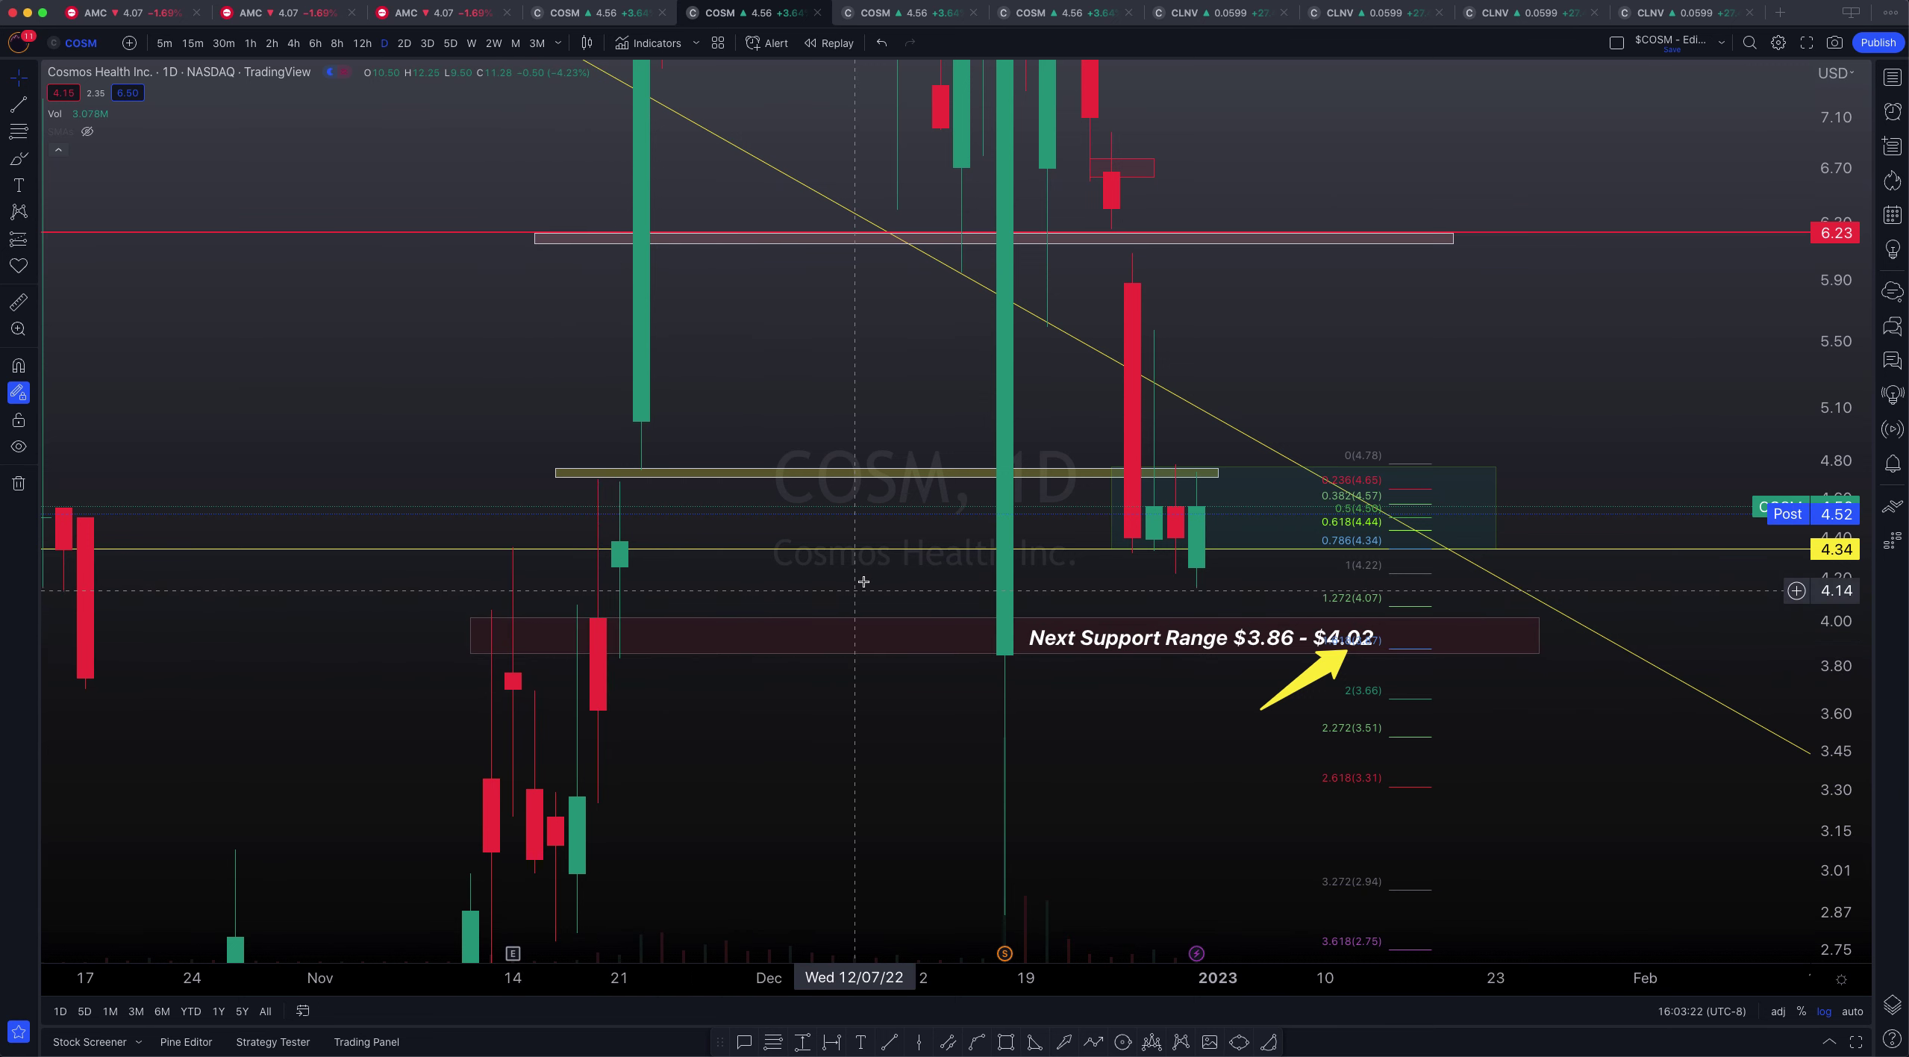
Fix the yellow support line at 4.34 and extend the 4.74 line further right
scroll(865, 589, "right", 5)
scroll(1031, 603, "right", 5)
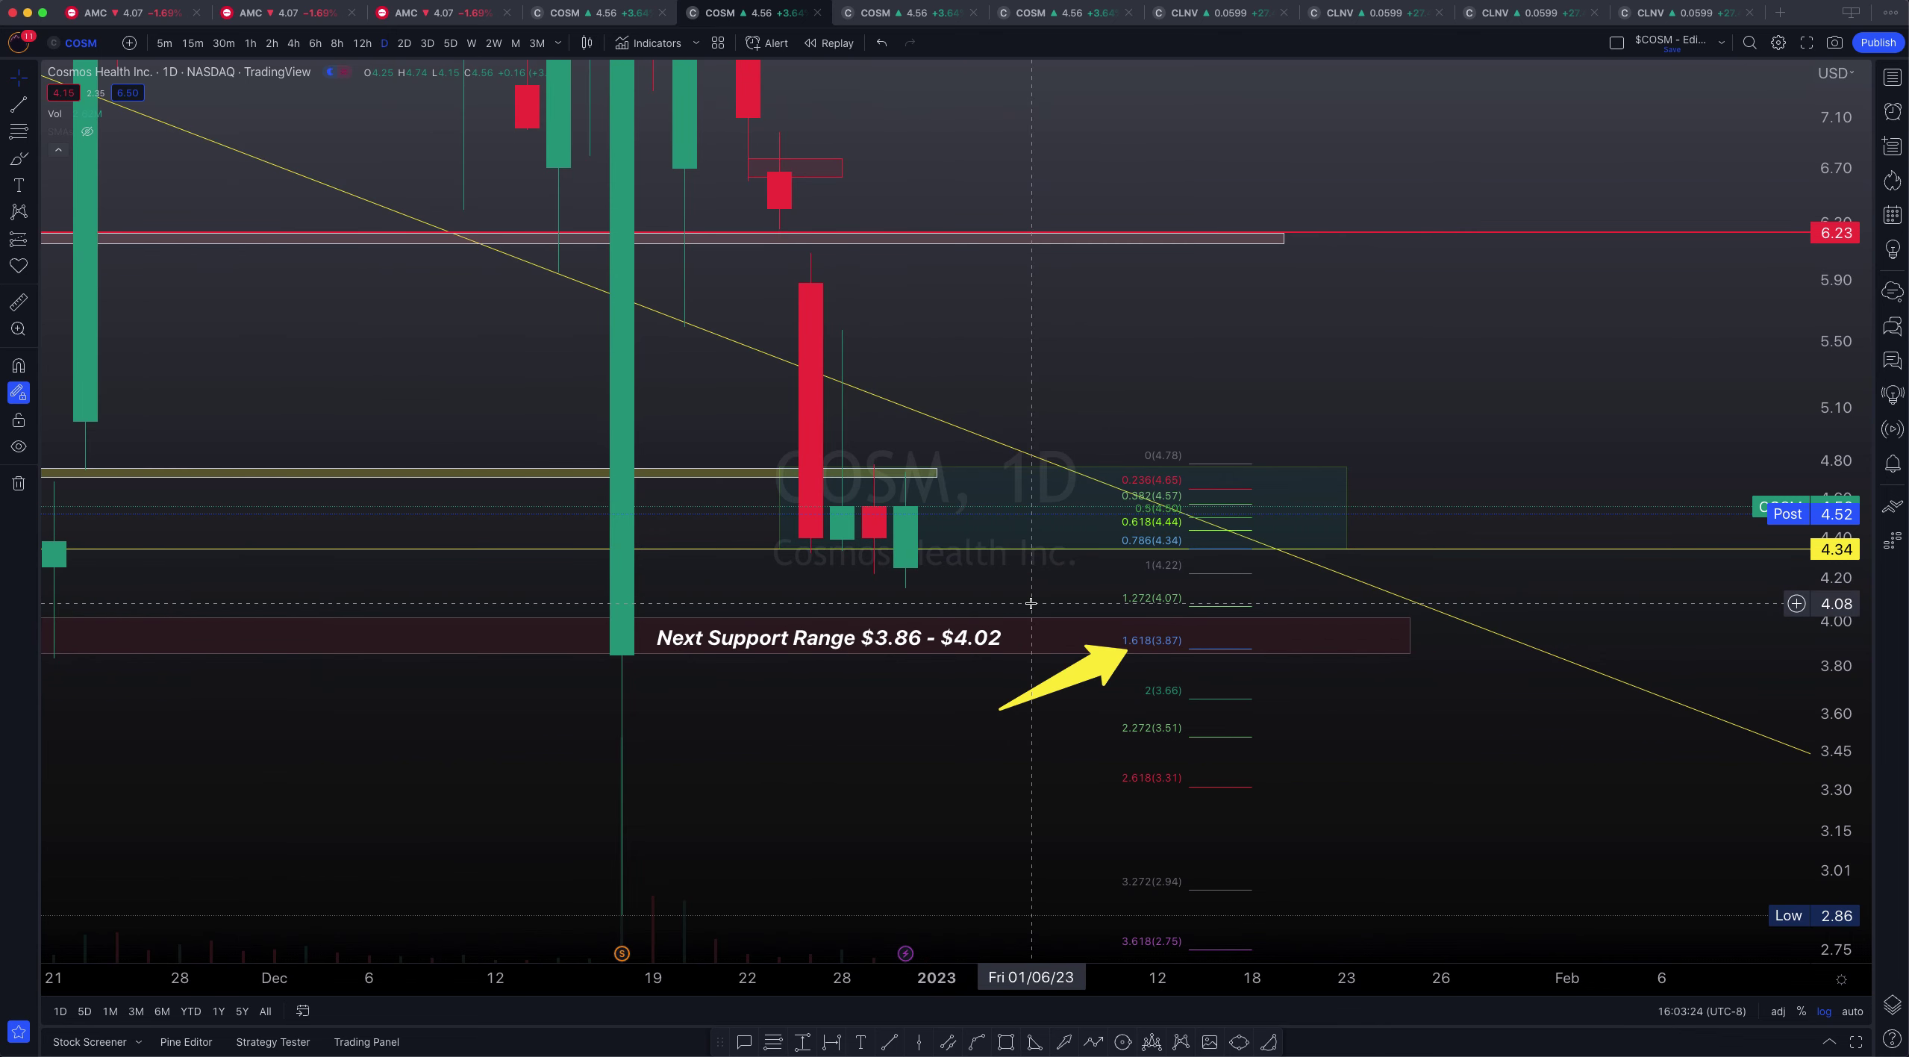
left_click_drag(1841, 651, 1840, 617)
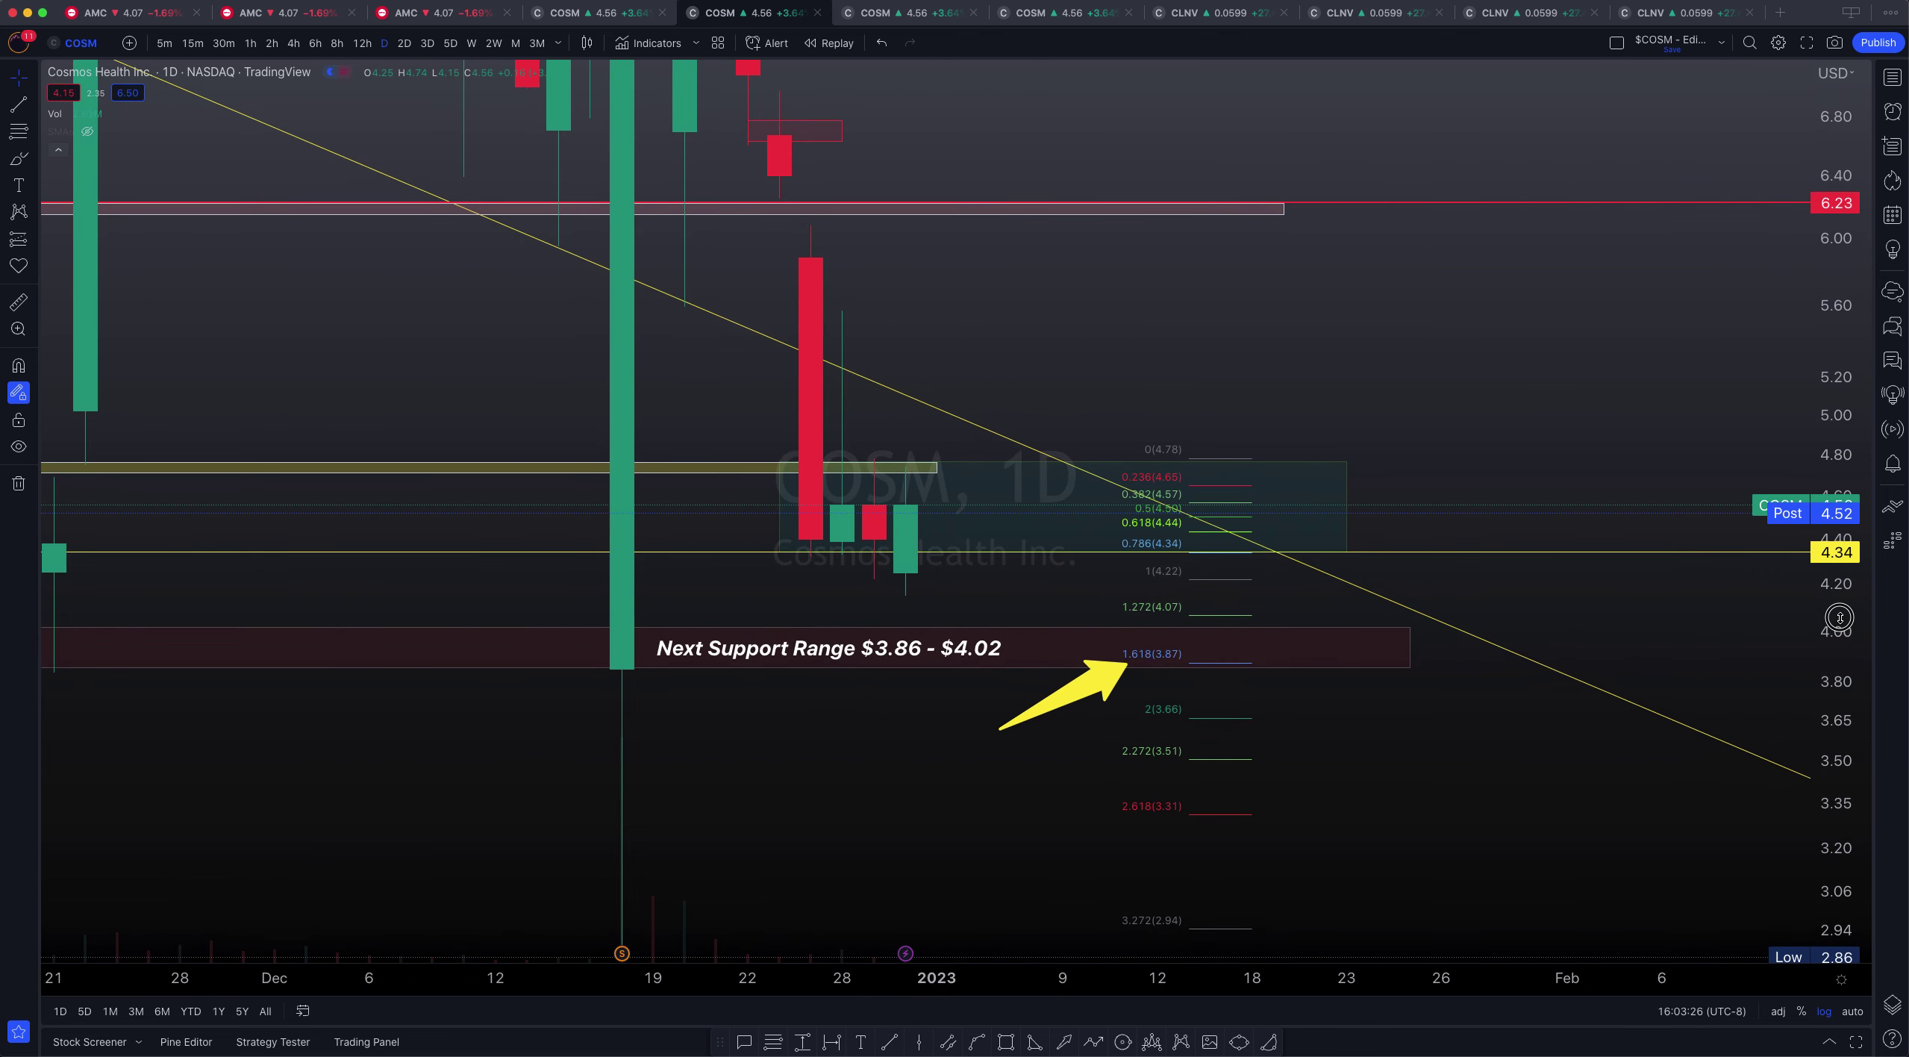
left_click(974, 553)
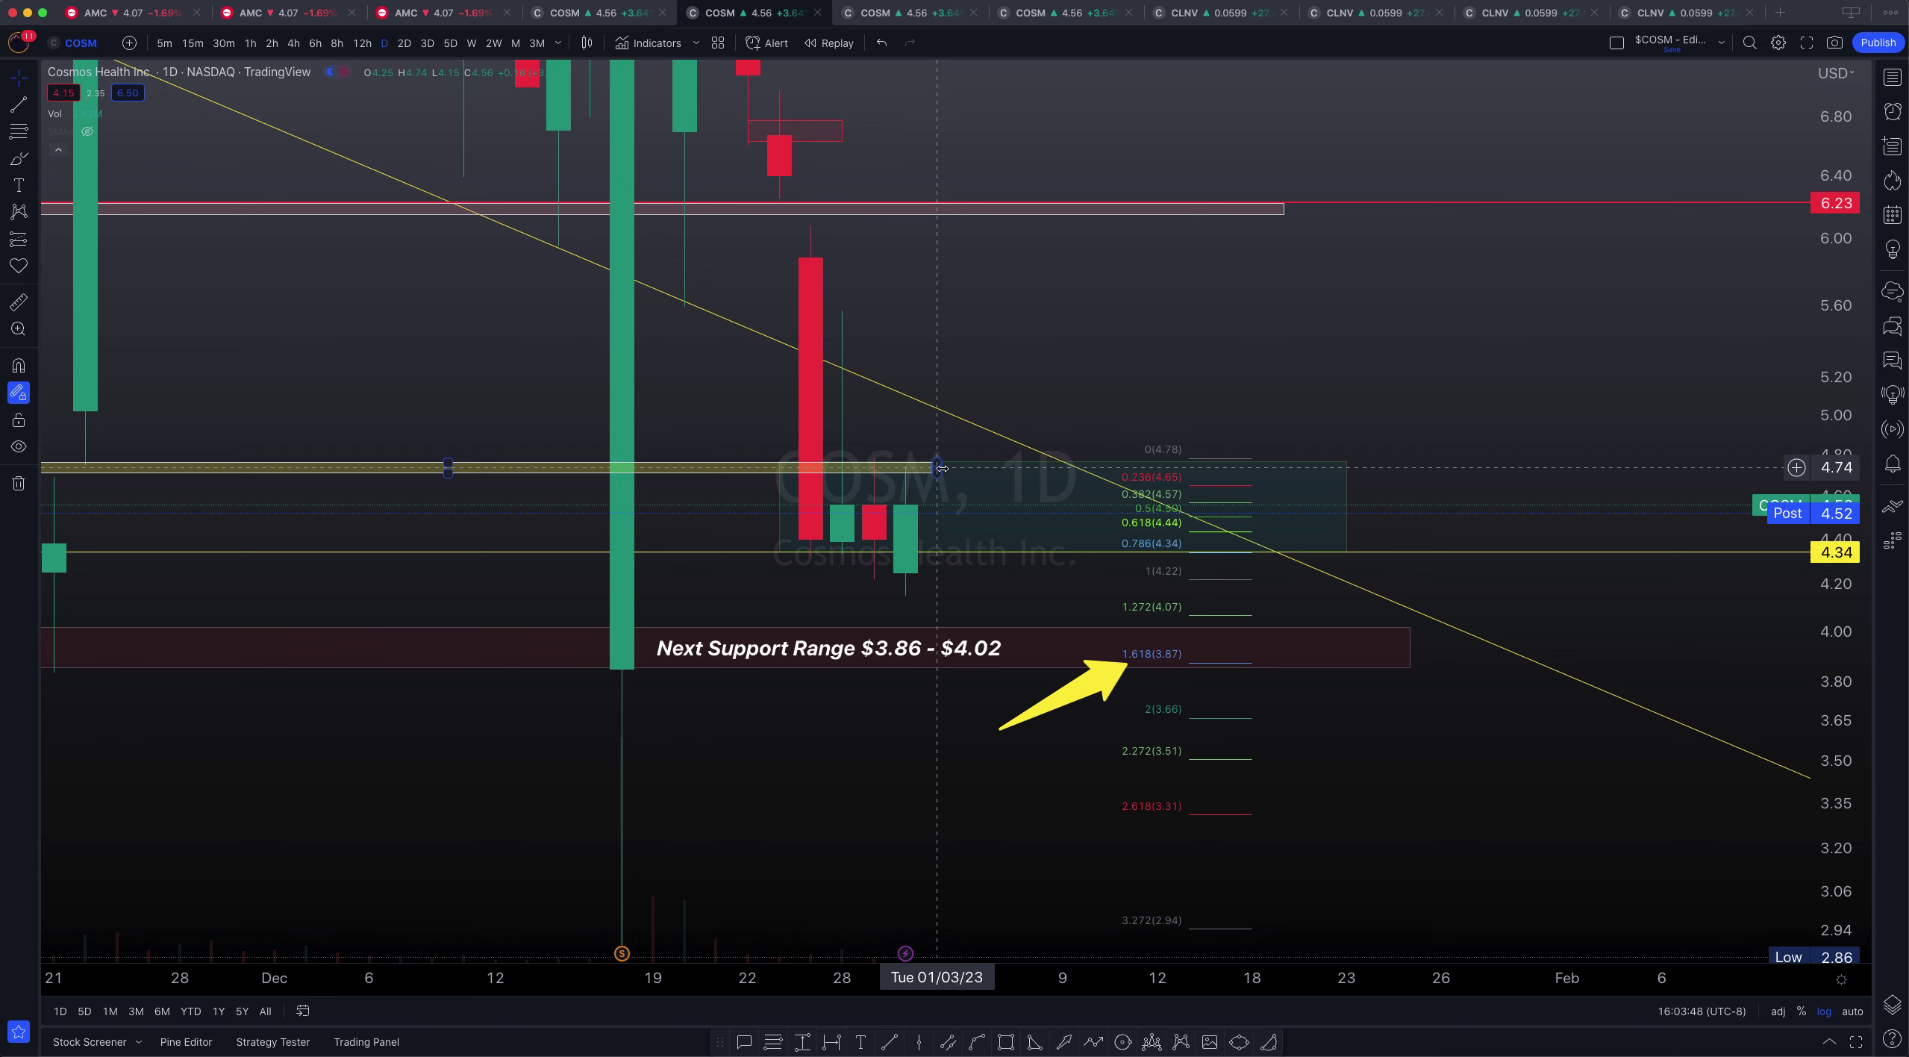
left_click_drag(942, 468, 1062, 468)
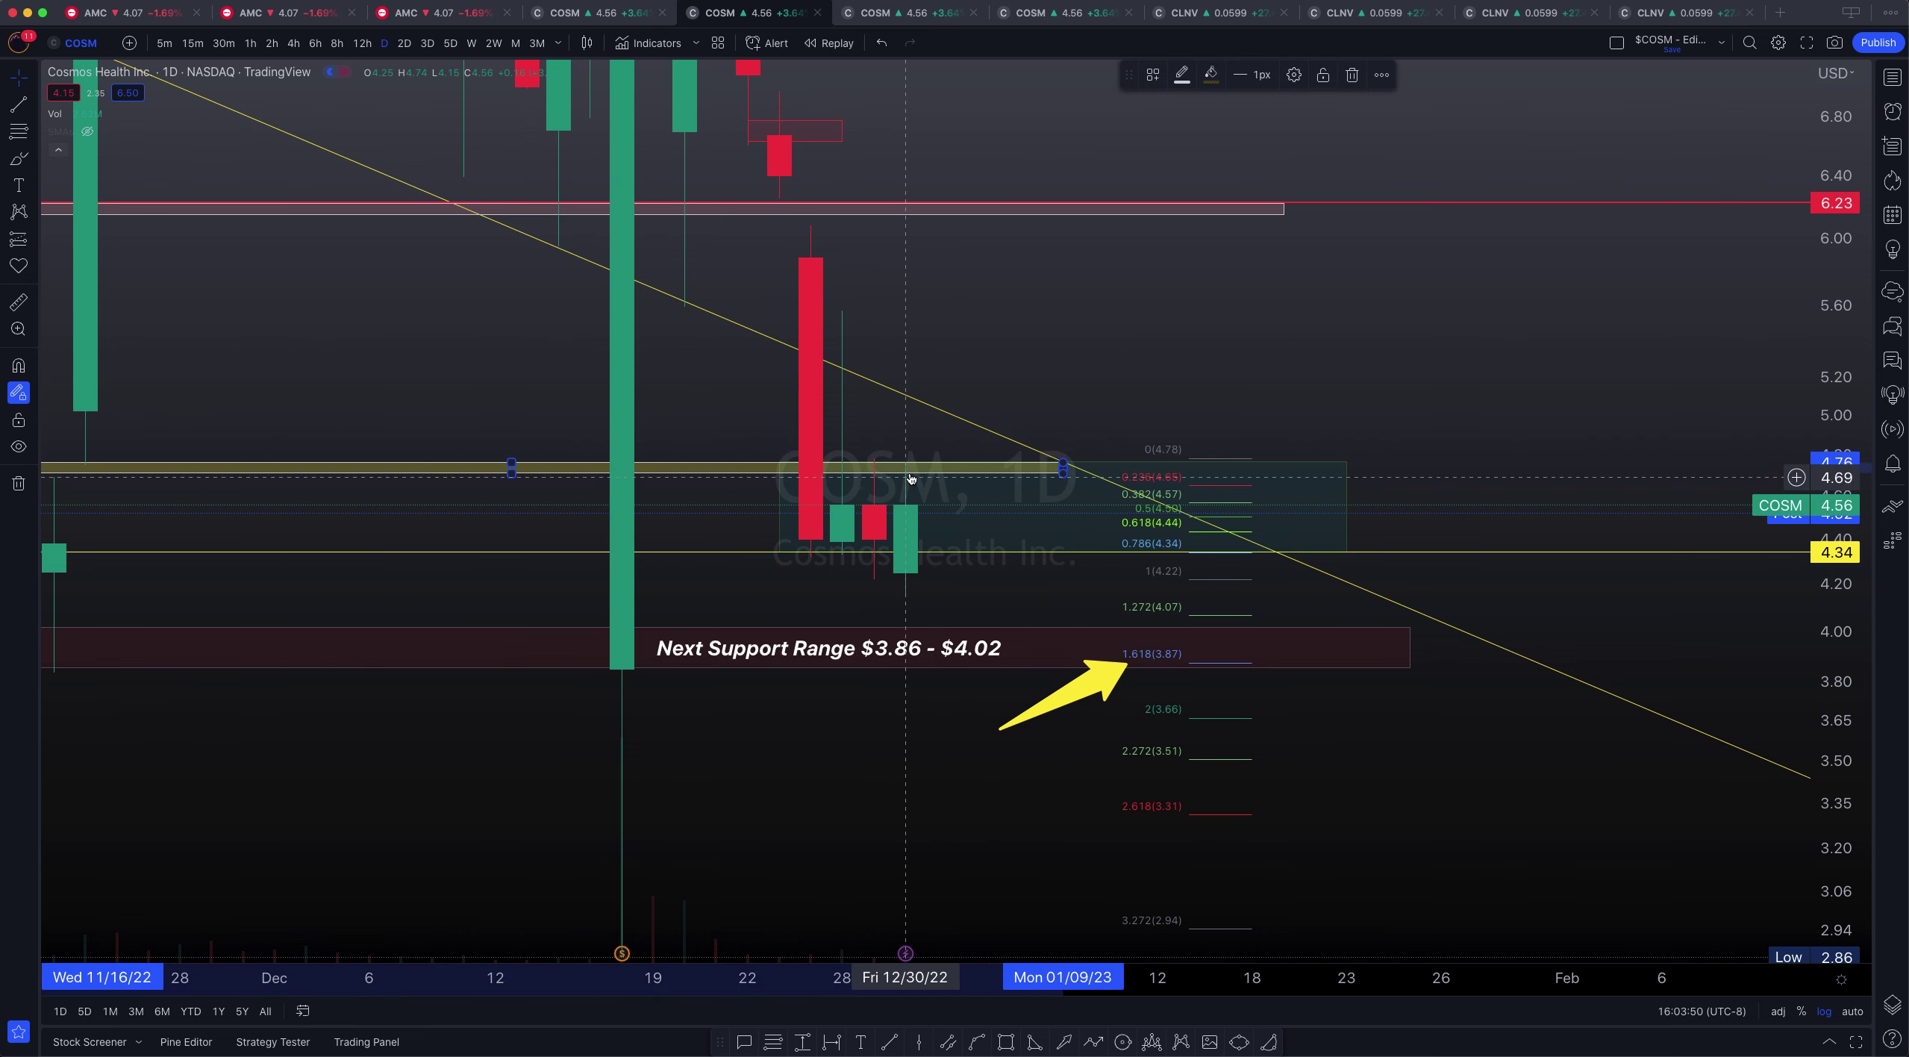
scroll(905, 470, "down", 3)
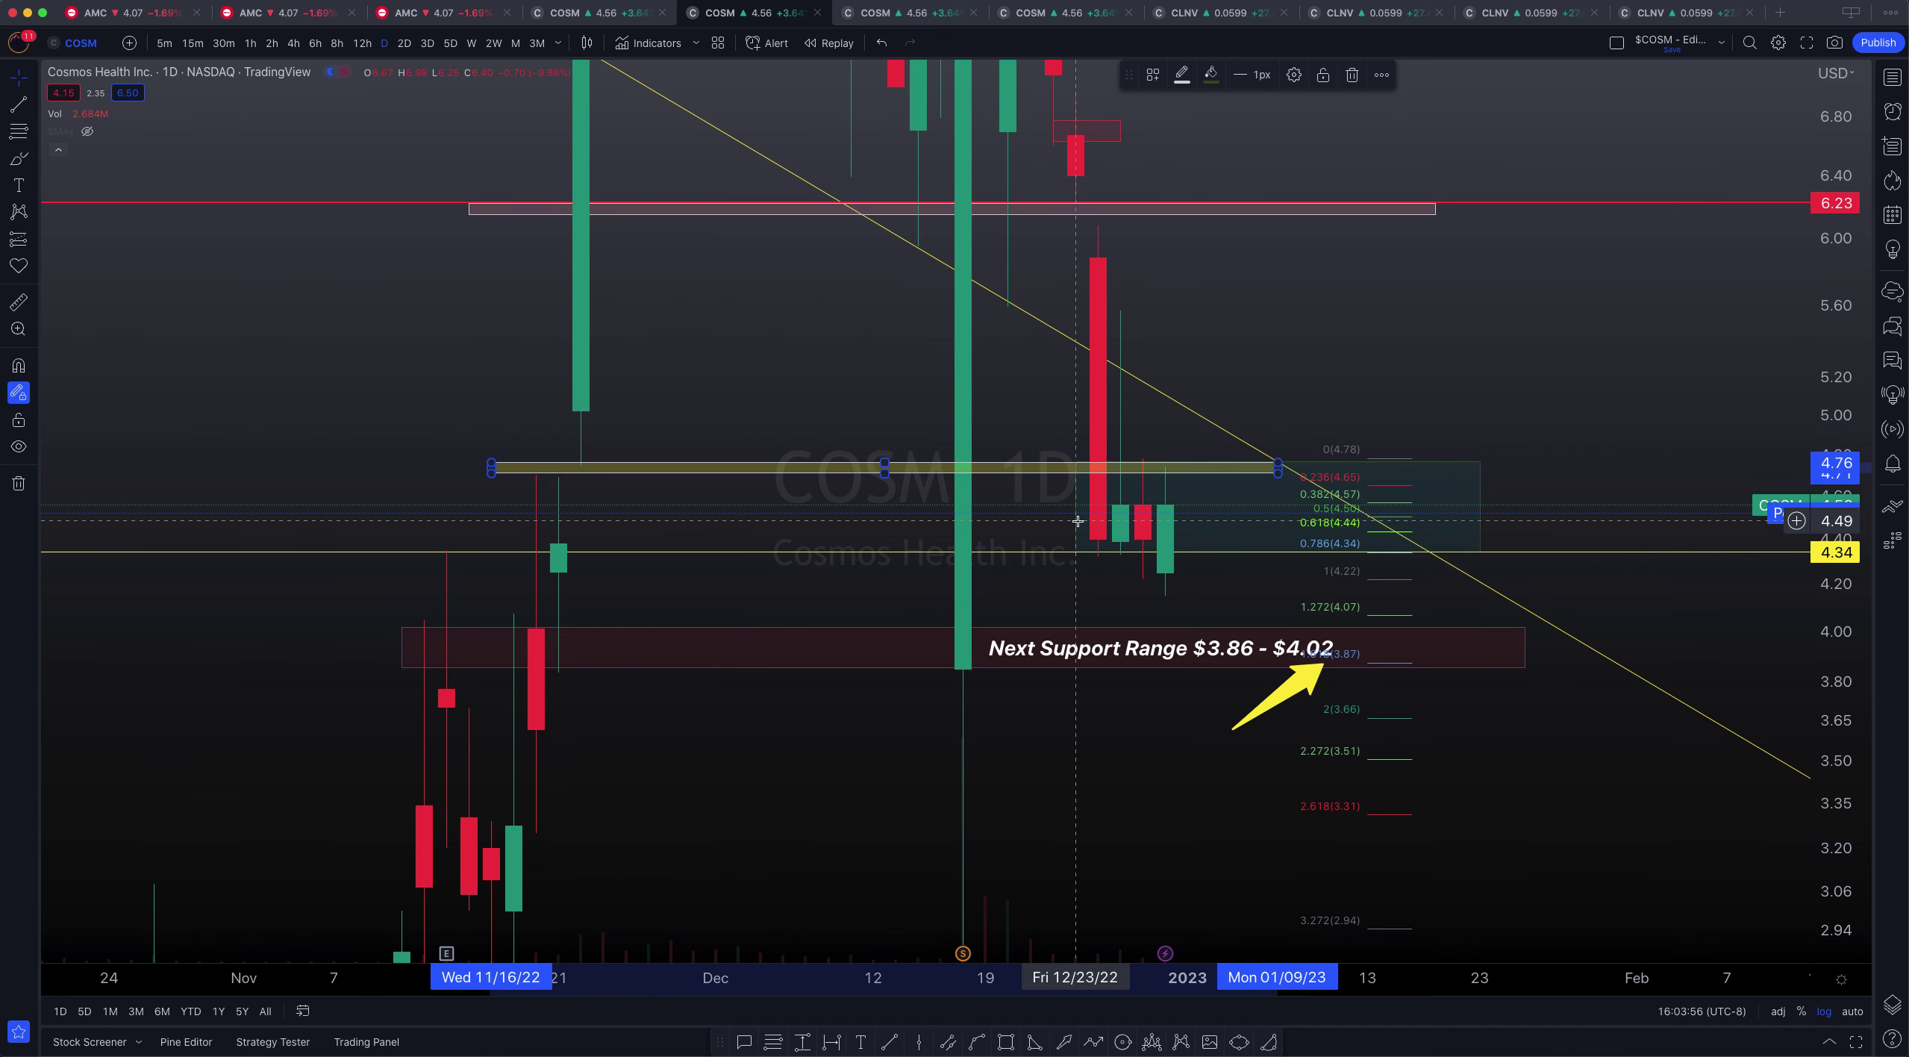
scroll(970, 418, "right", 3)
left_click(1001, 412)
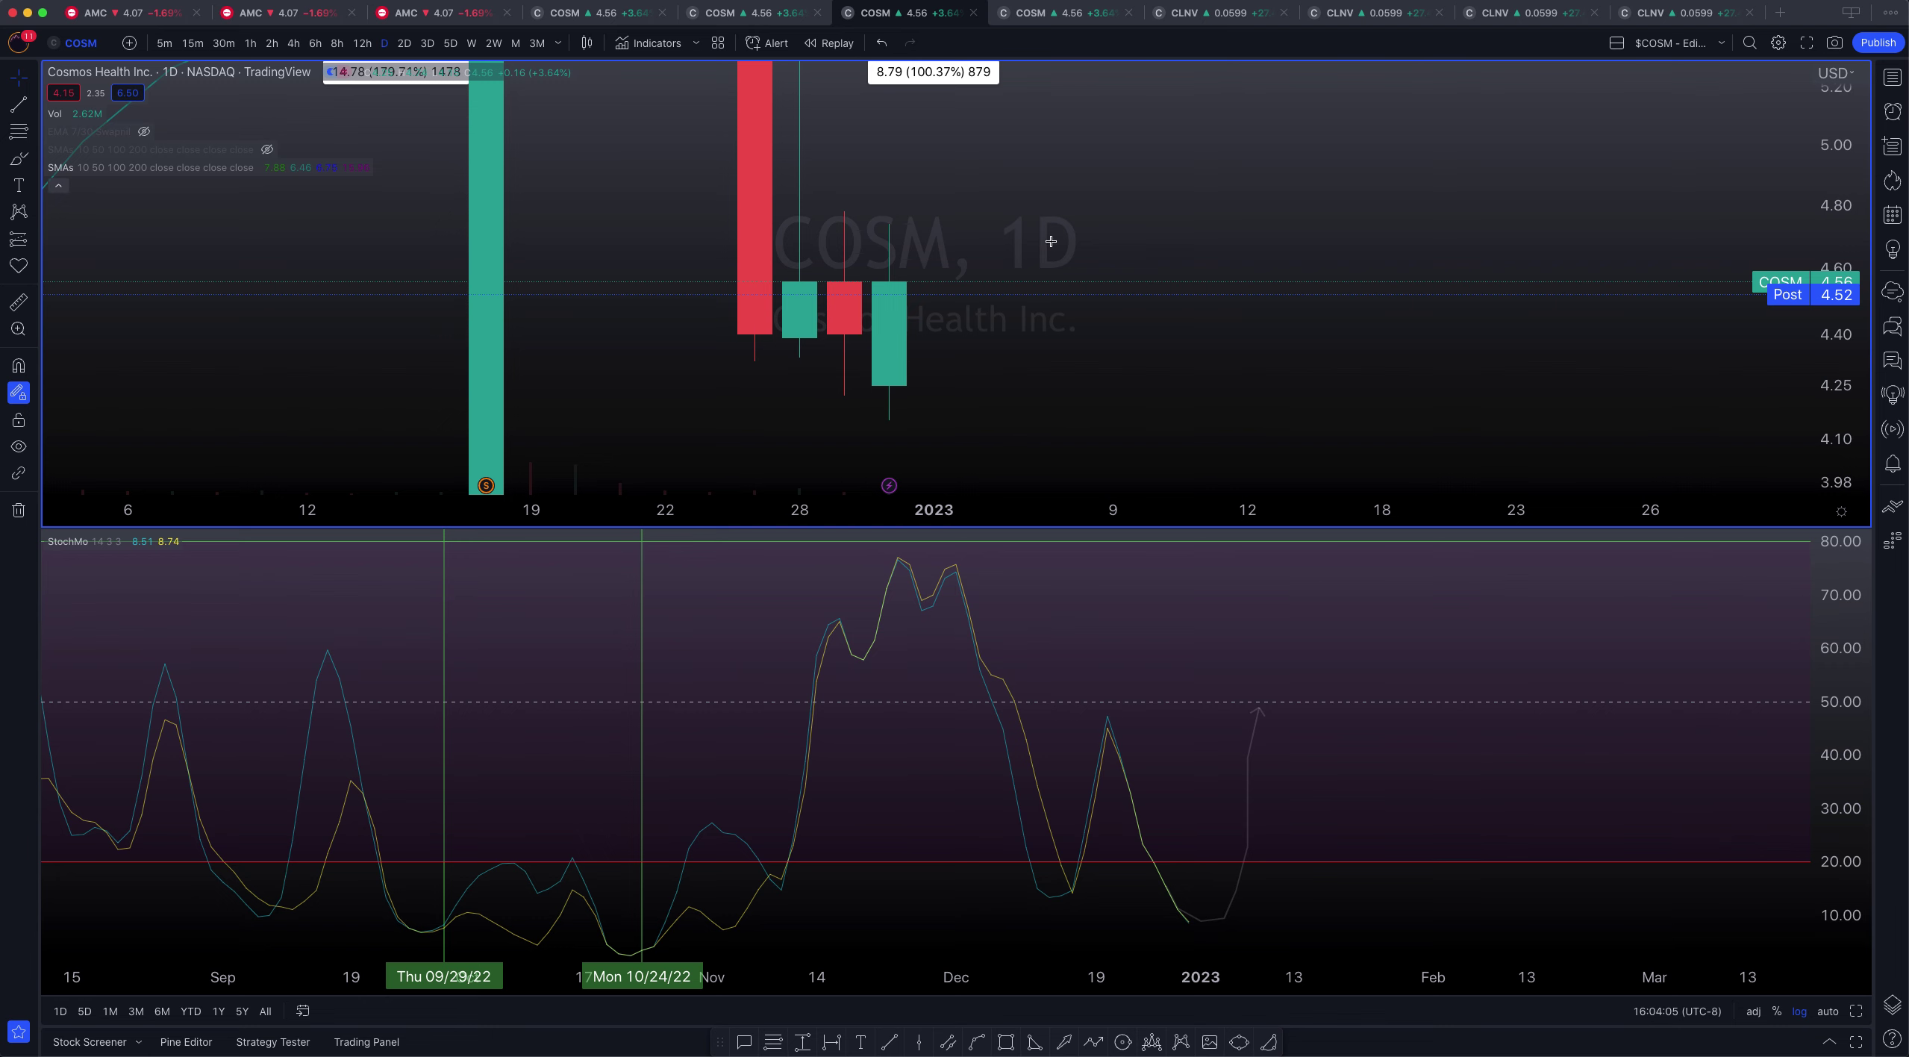
Open the COSM daily layout with the StochMo pane and adjust its view
left_click(892, 13)
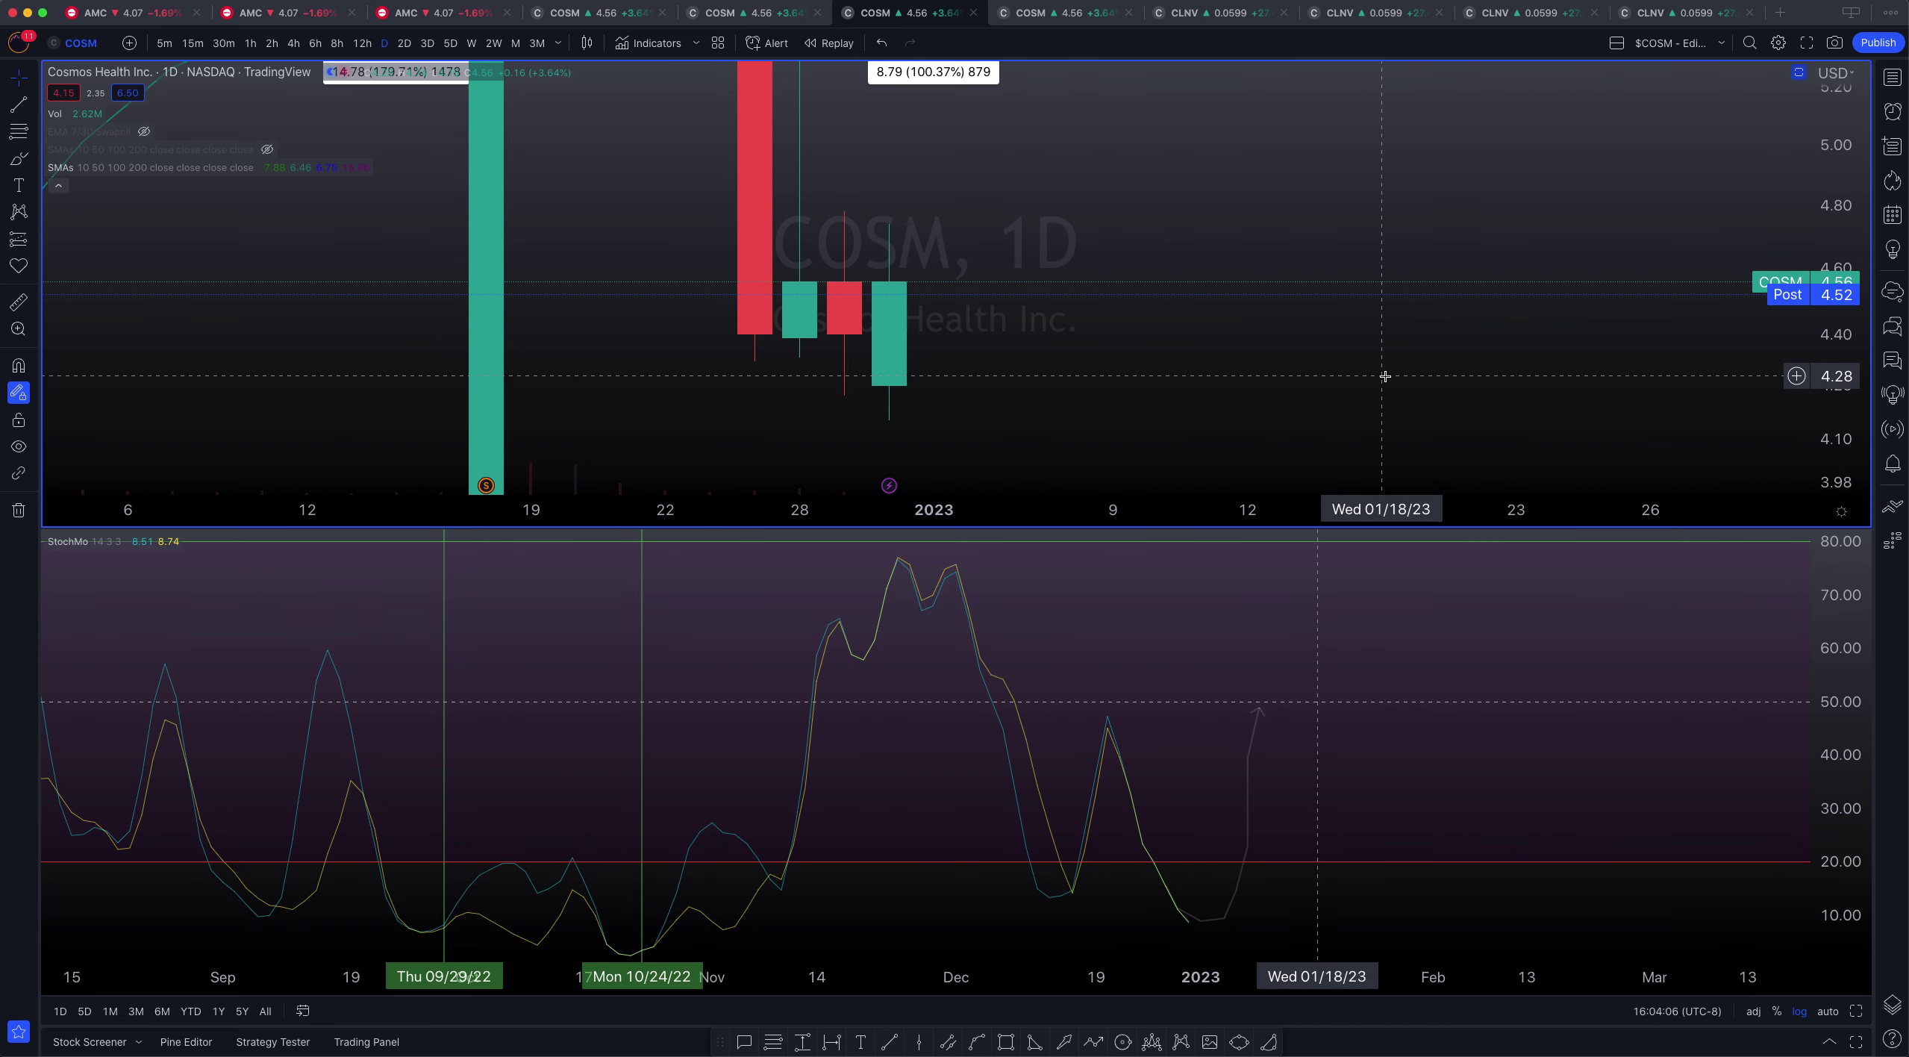
scroll(1090, 382, "up", 3)
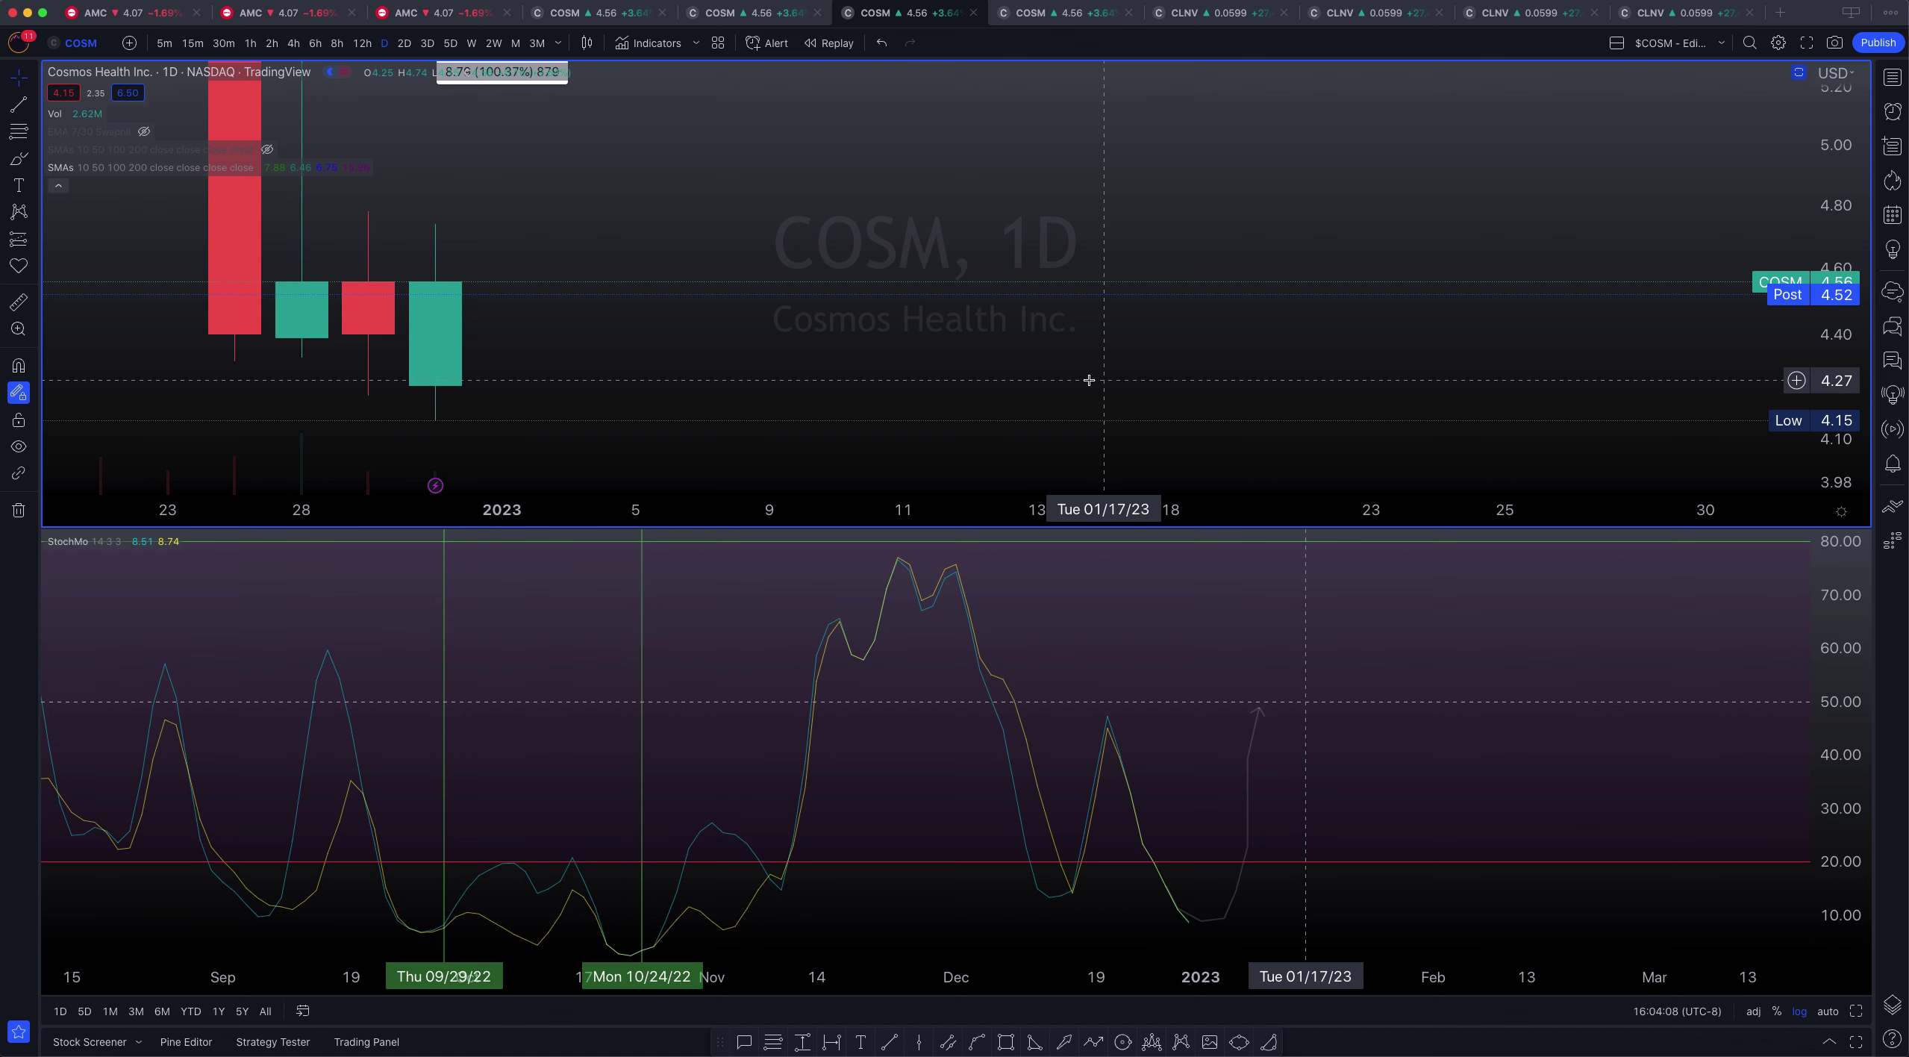
scroll(1089, 380, "down", 2)
scroll(758, 796, "up", 3)
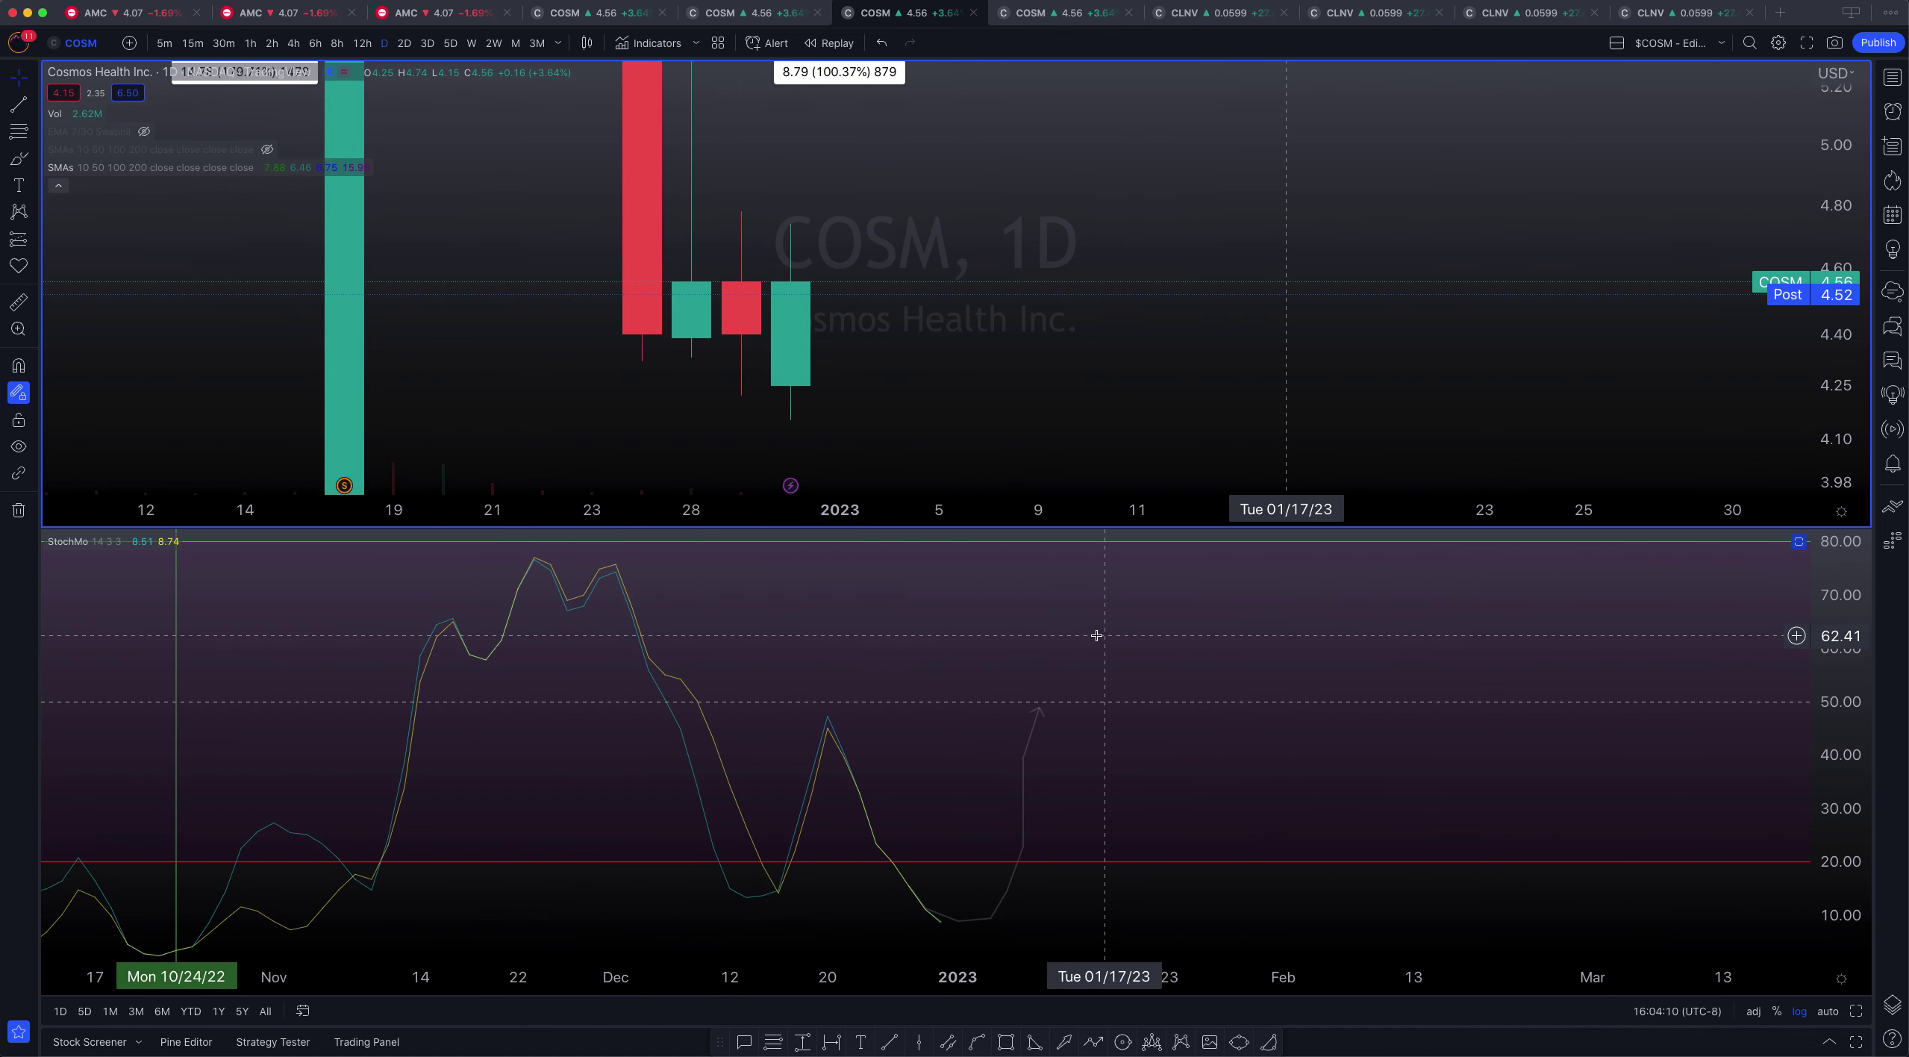
mouse_move(1096, 635)
left_mouse_down()
mouse_move(1082, 661)
mouse_move(1079, 640)
left_mouse_up()
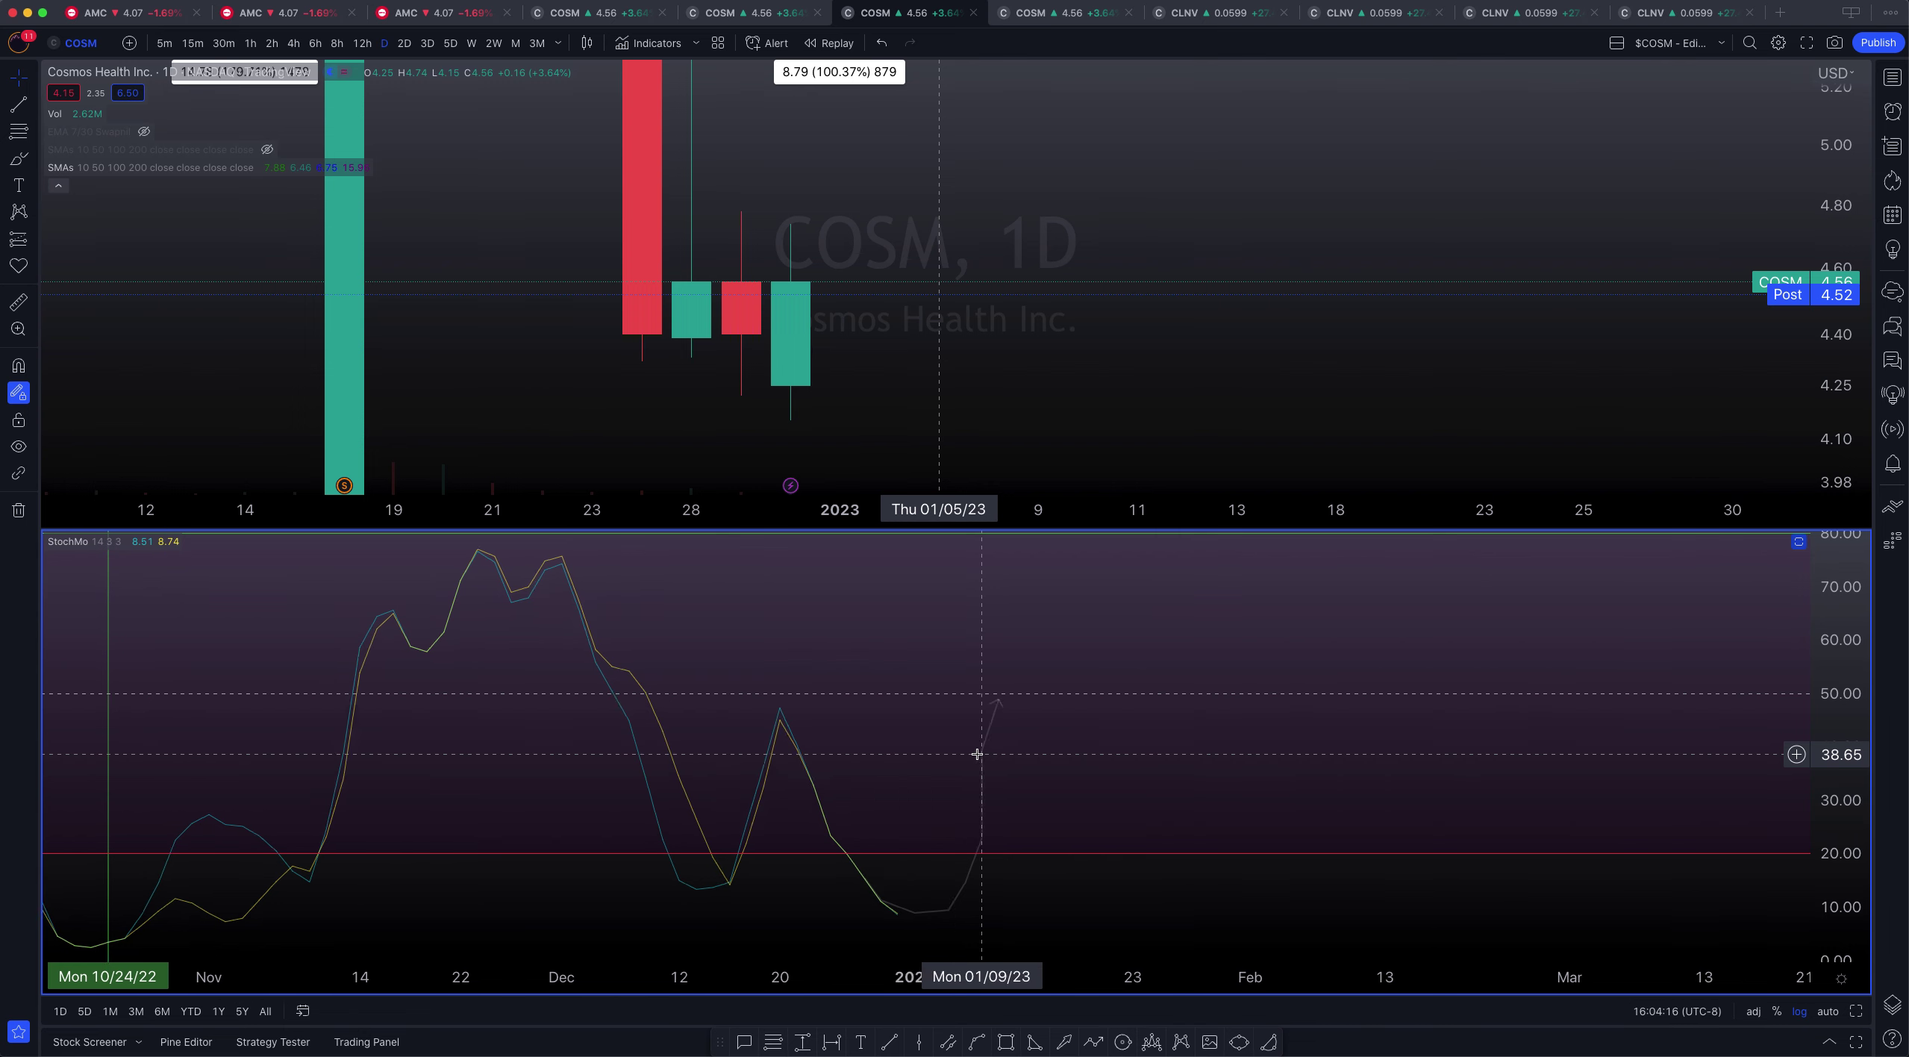
Zoom in on the StochMo time axis, bring earlier dates into view, and pick the rectangle tool
scroll(977, 754, "up", 3)
left_click_drag(977, 754, 1769, 748)
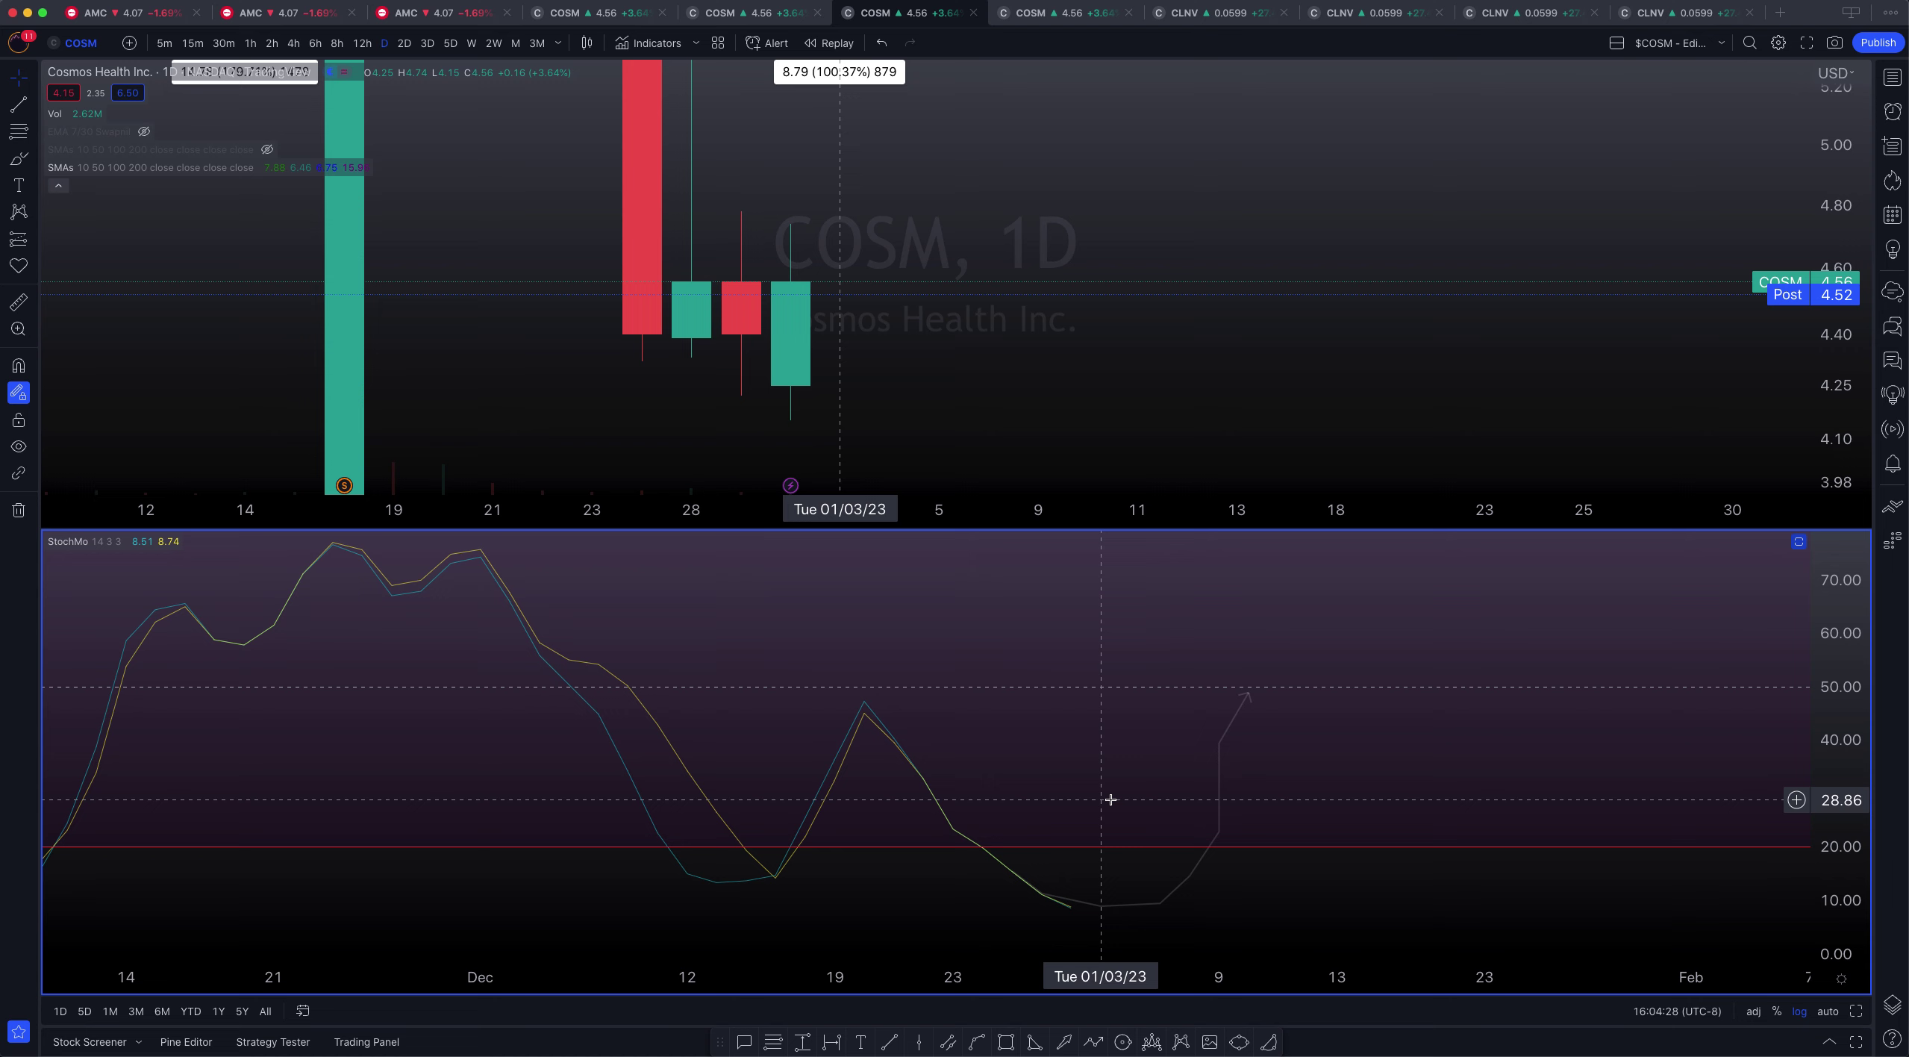
scroll(1161, 827, "left", 5)
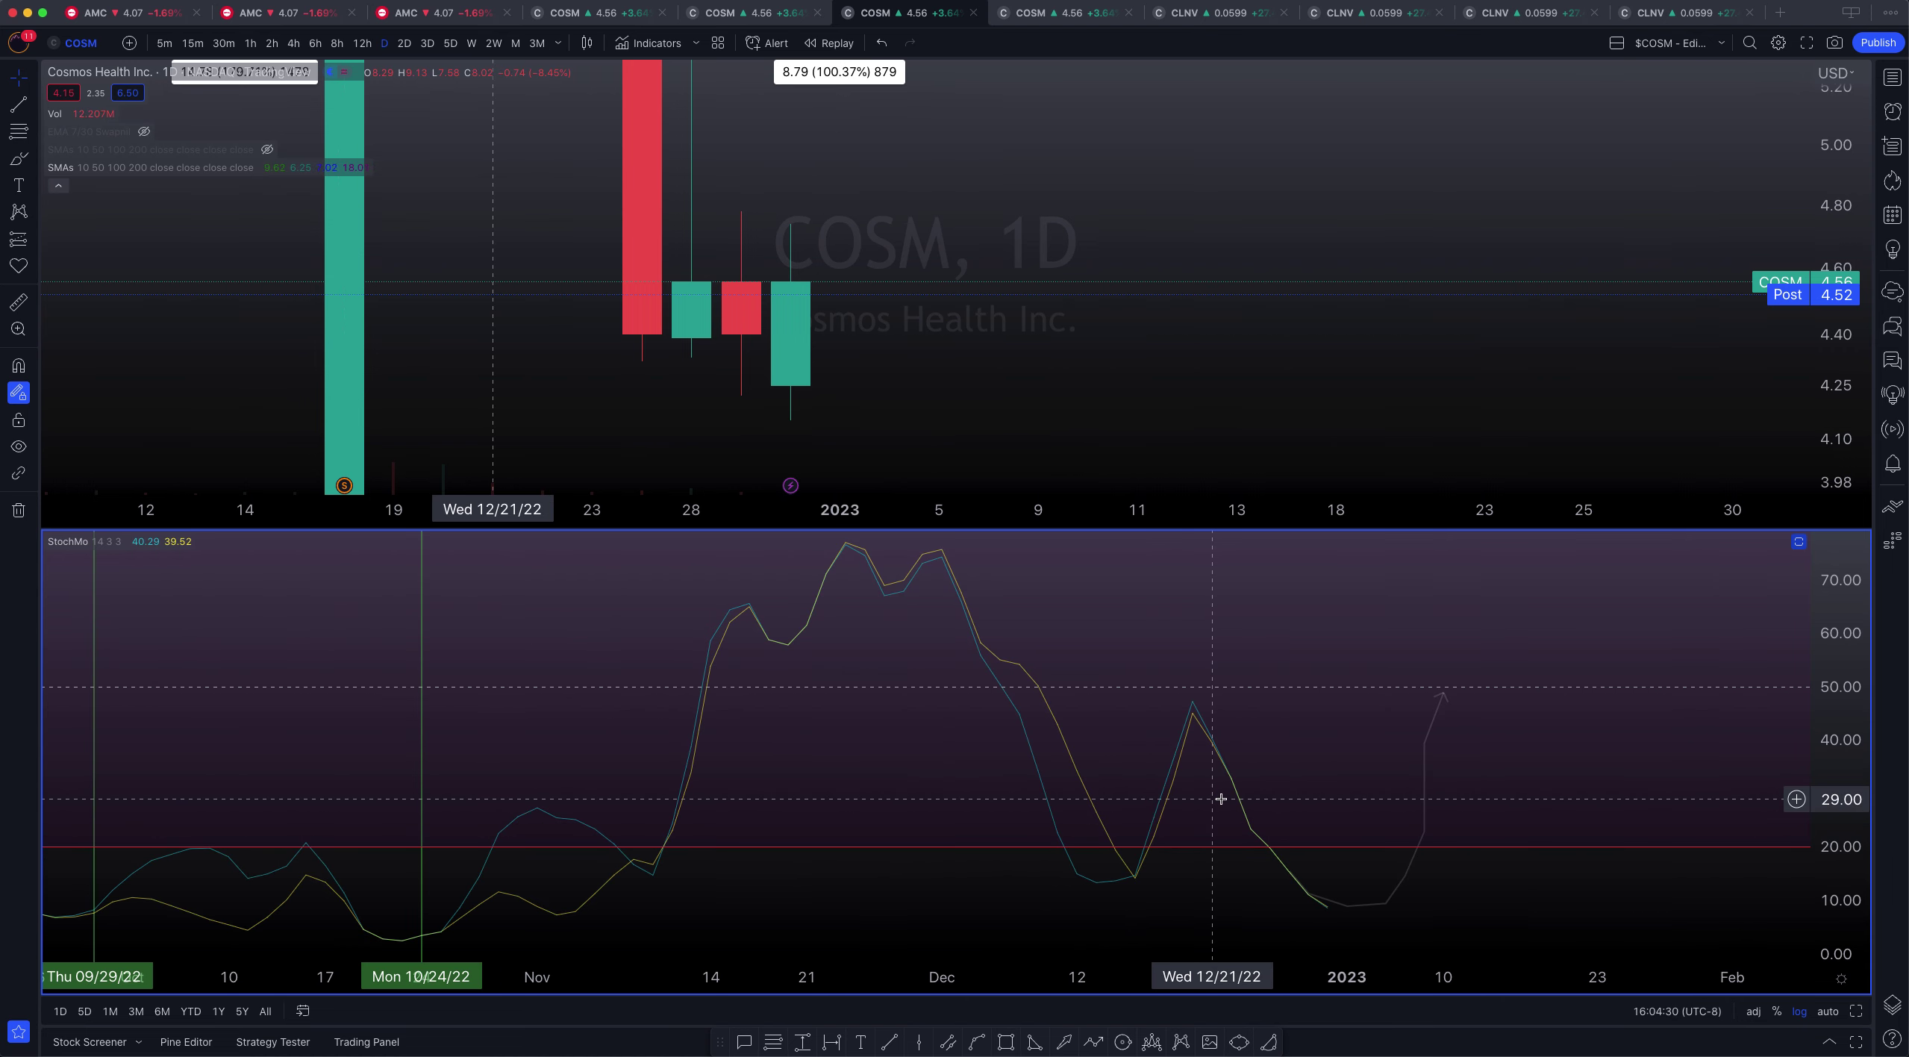
left_click_drag(1235, 302, 1776, 306)
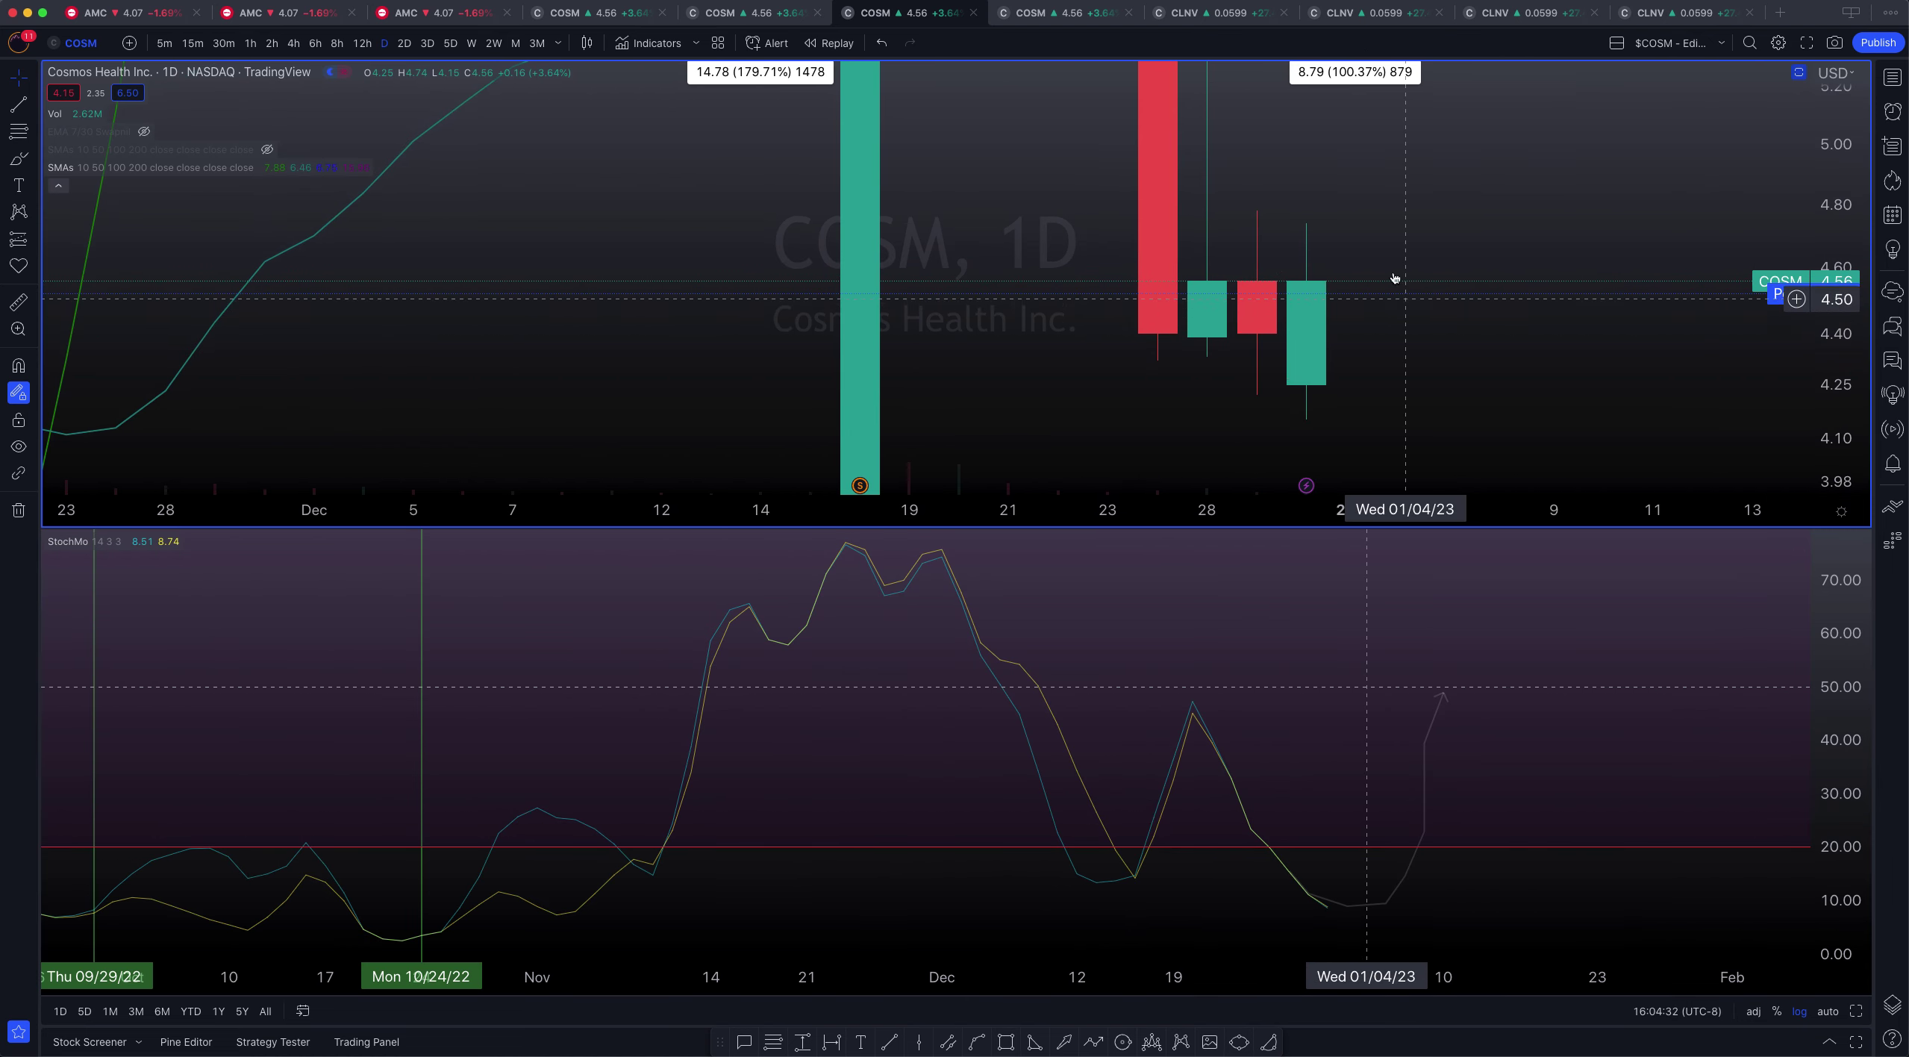
left_click(1007, 1043)
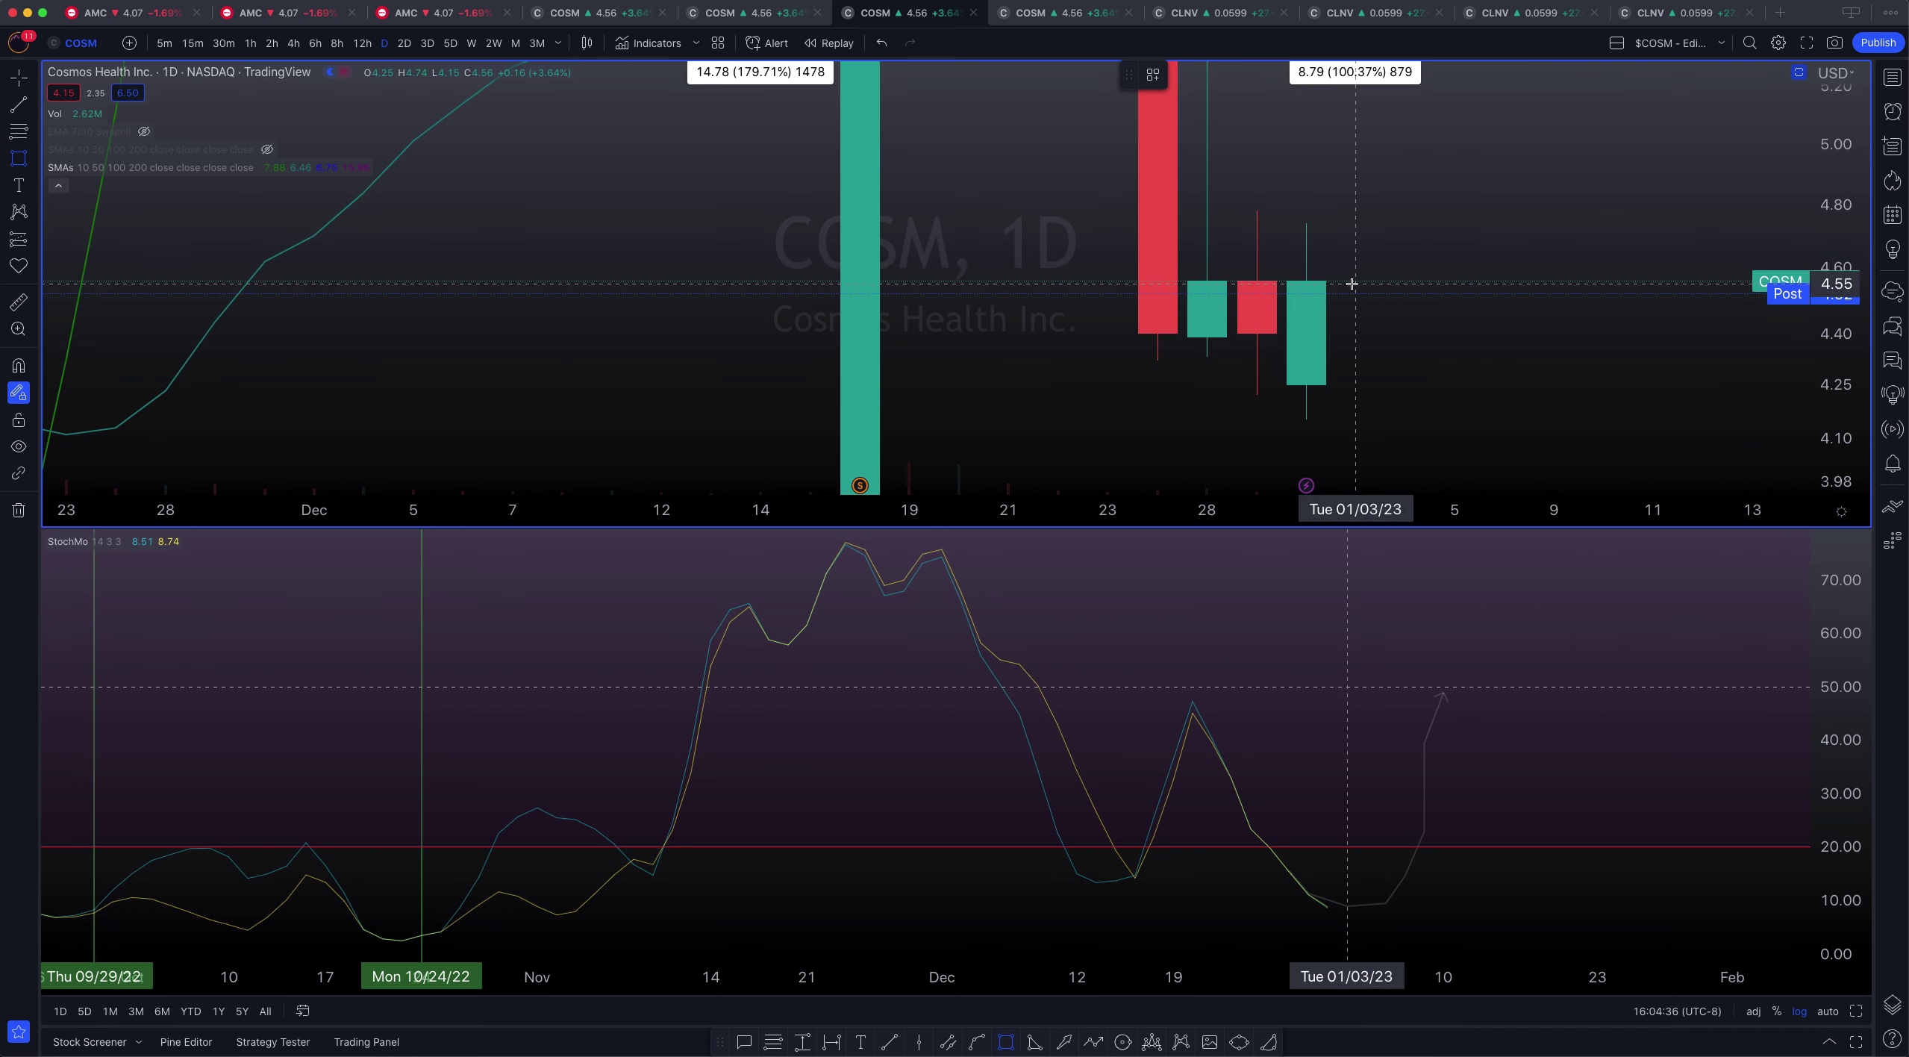
Draw a box right of the last candle with a fully opaque green fill
left_click_drag(1352, 281, 1394, 380)
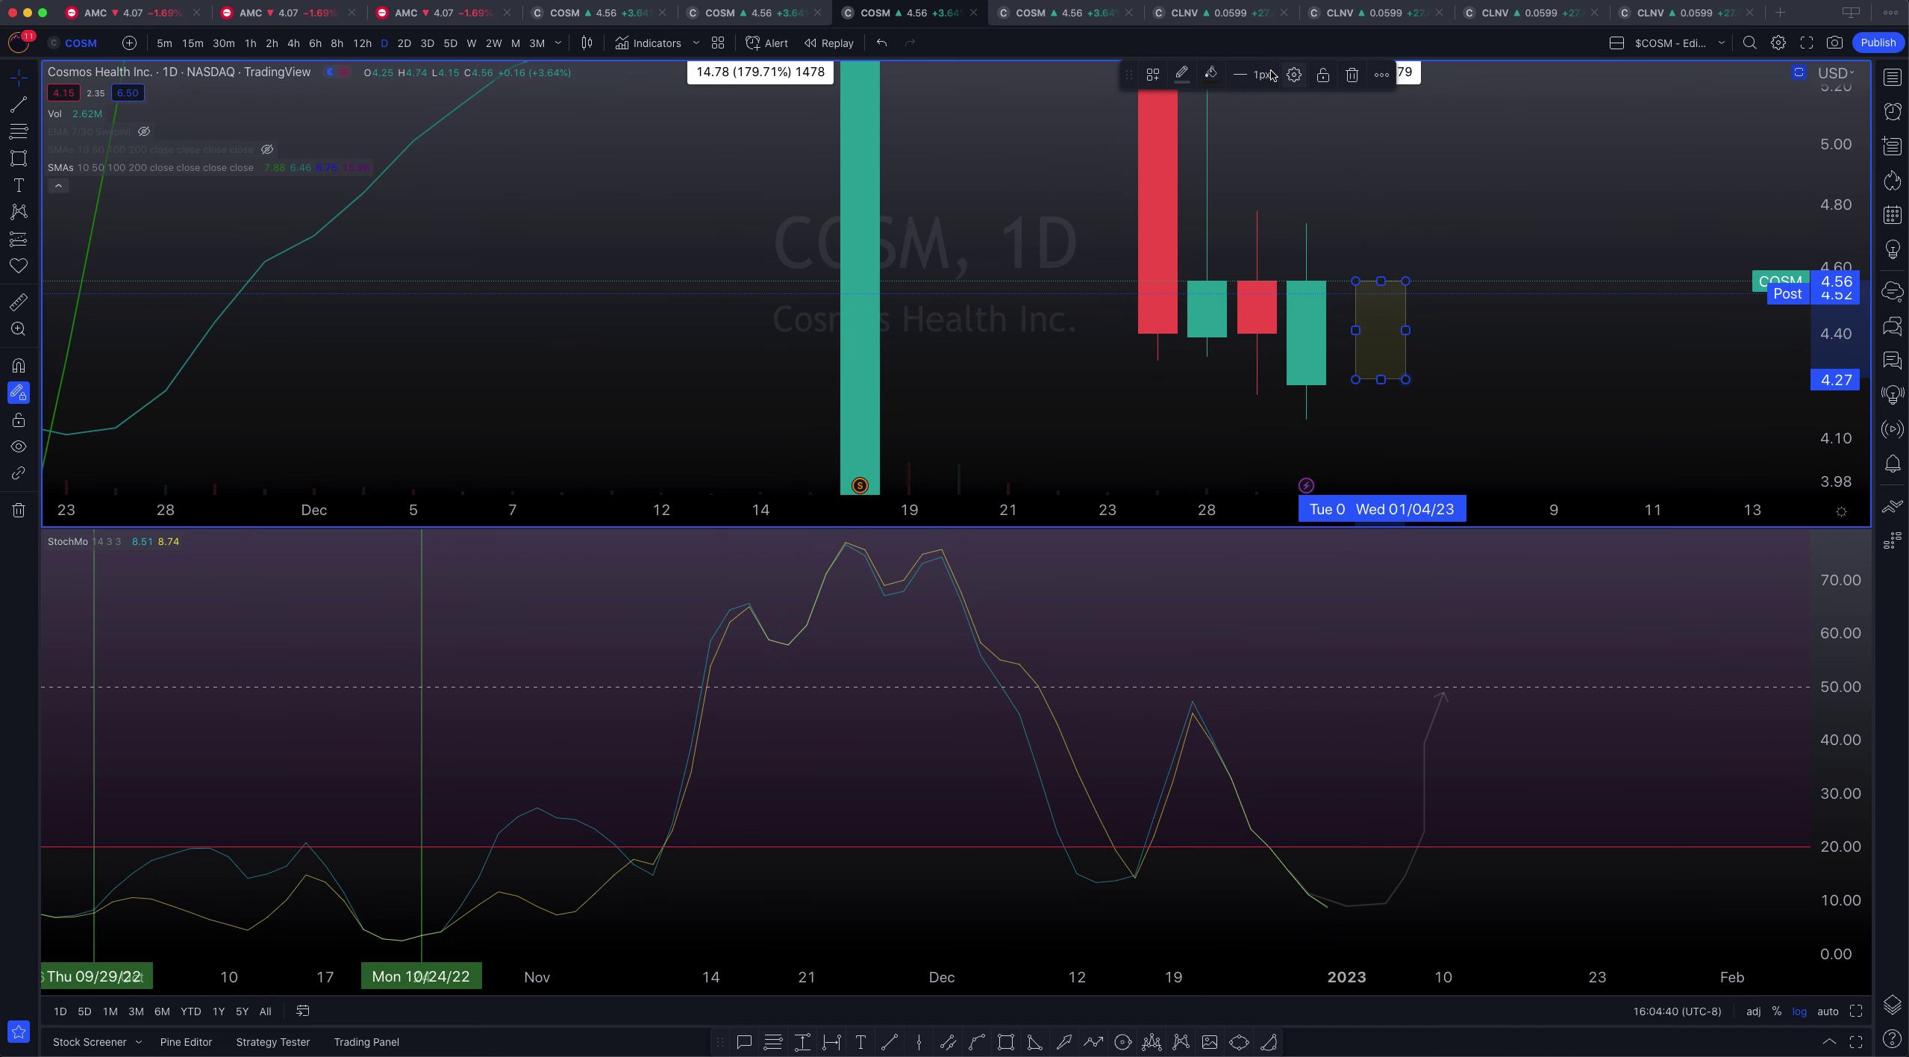
left_click(1206, 76)
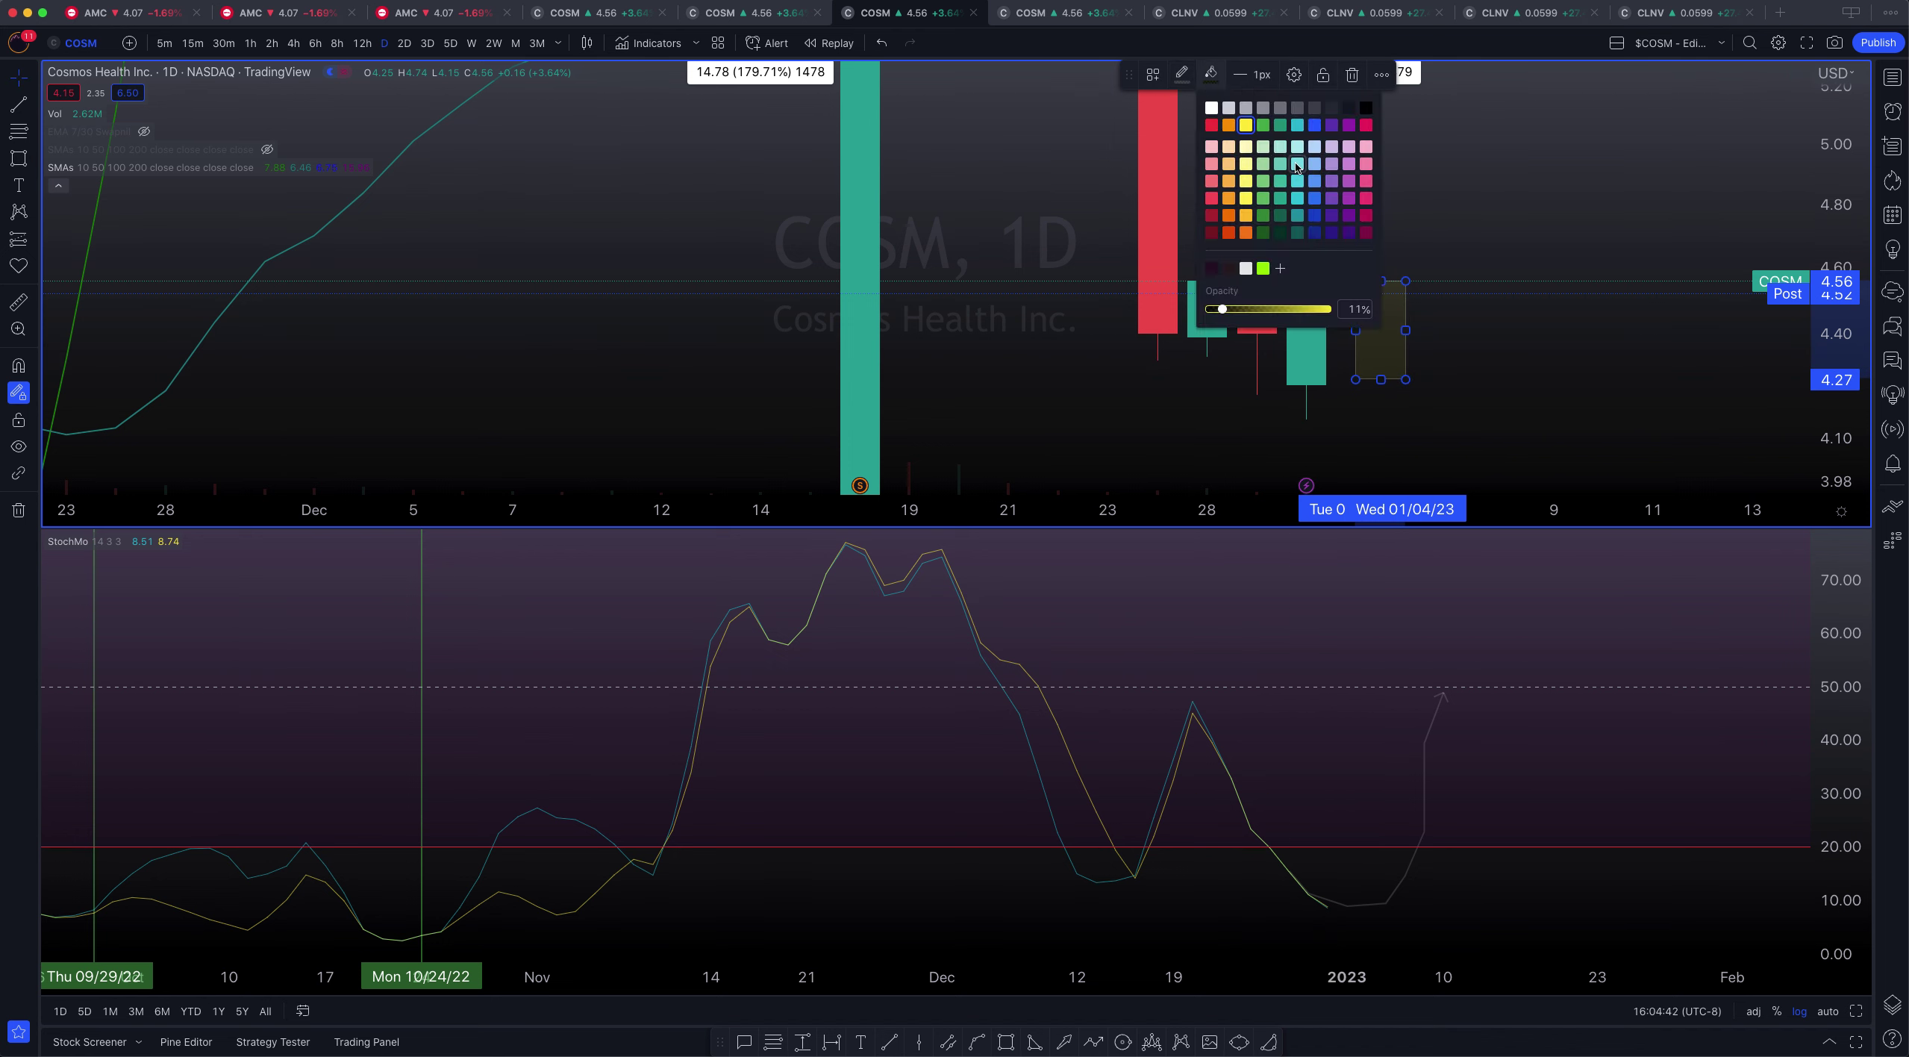
left_click_drag(1222, 310, 1330, 309)
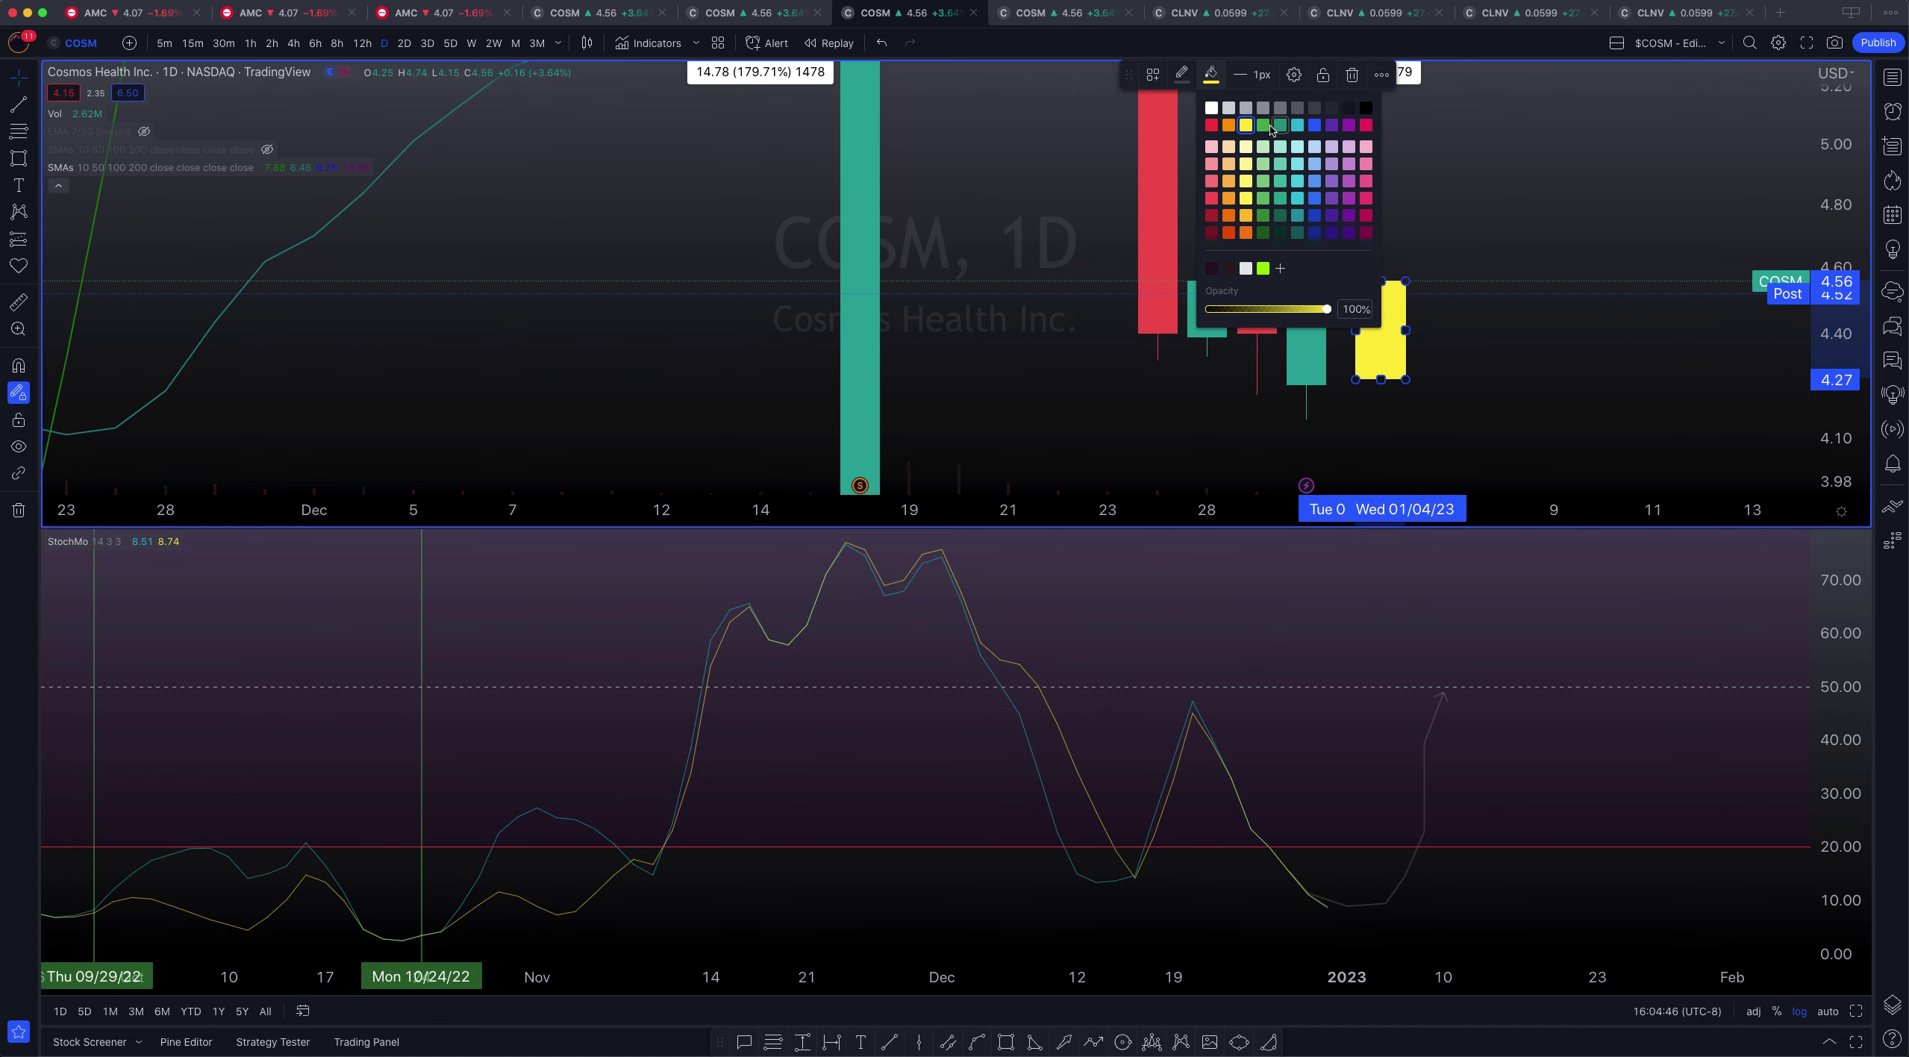
left_click(1263, 232)
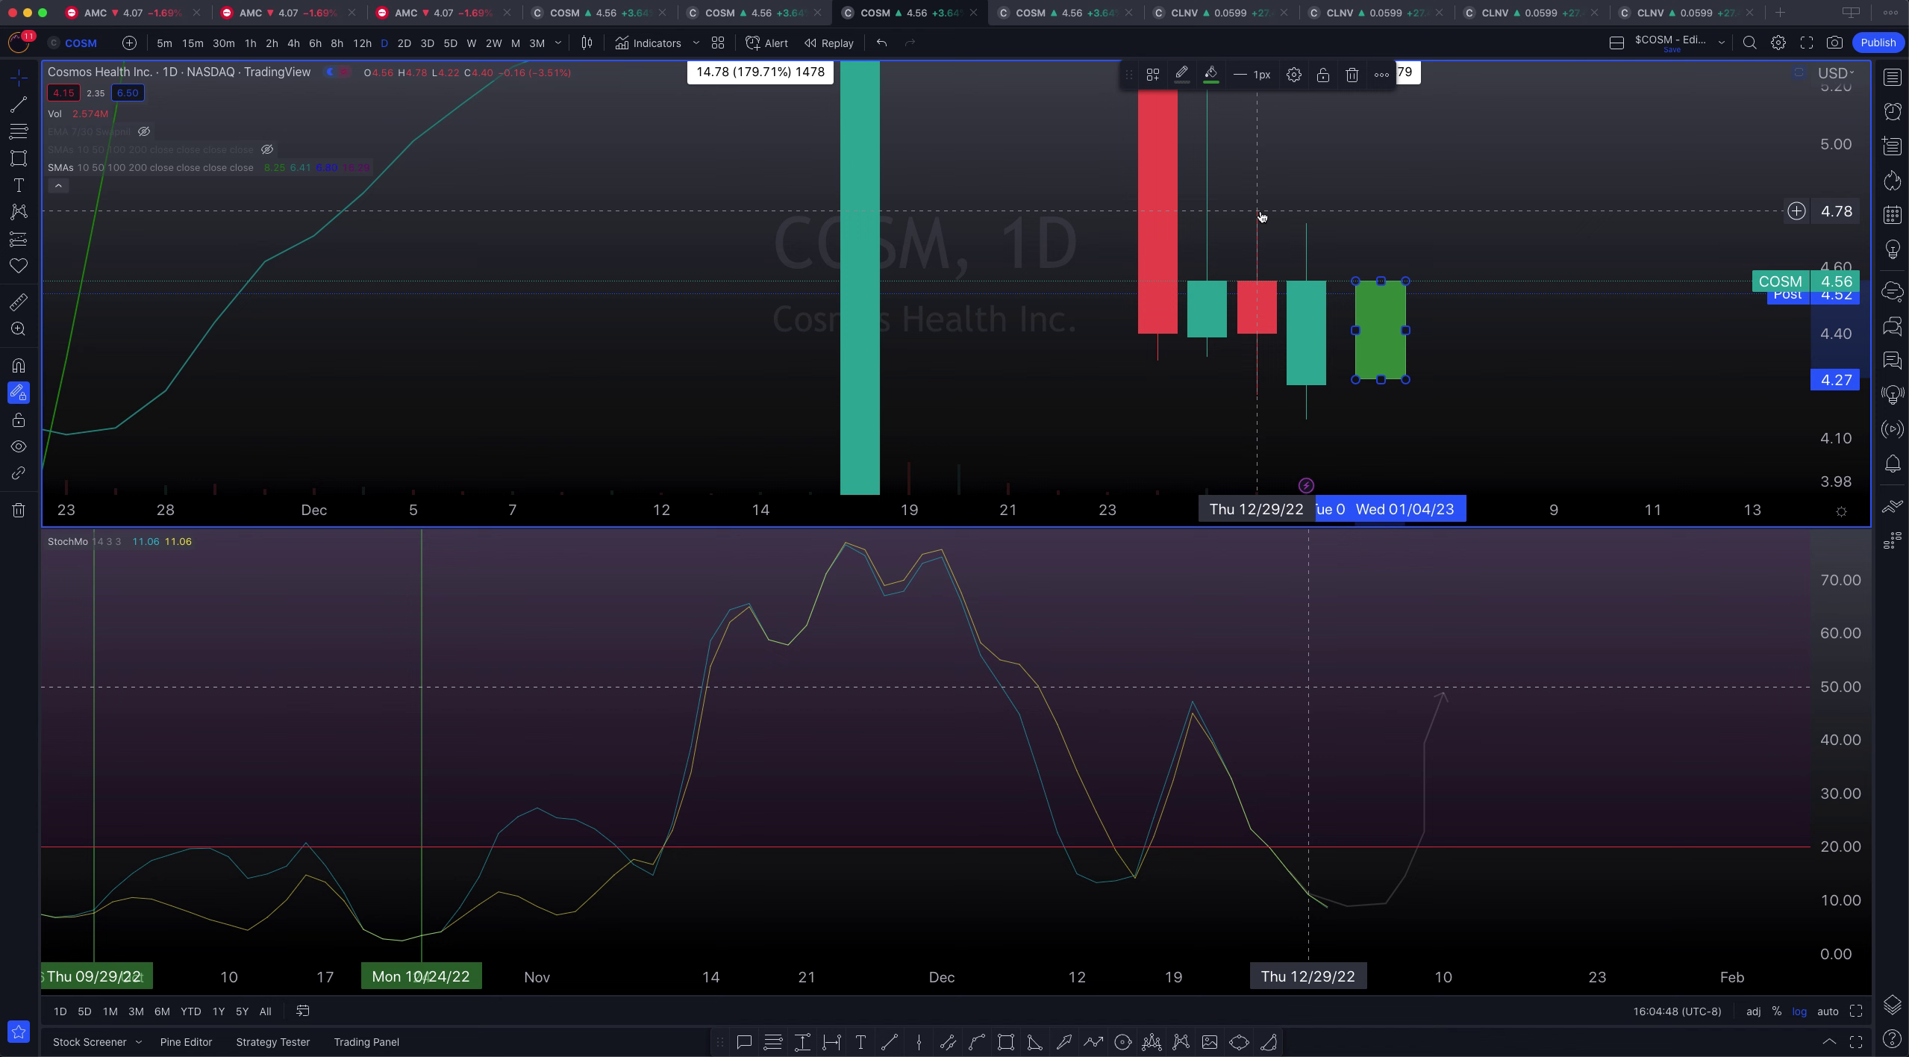
Reselect the green box and raise its bottom edge to 4.29
left_click(1415, 179)
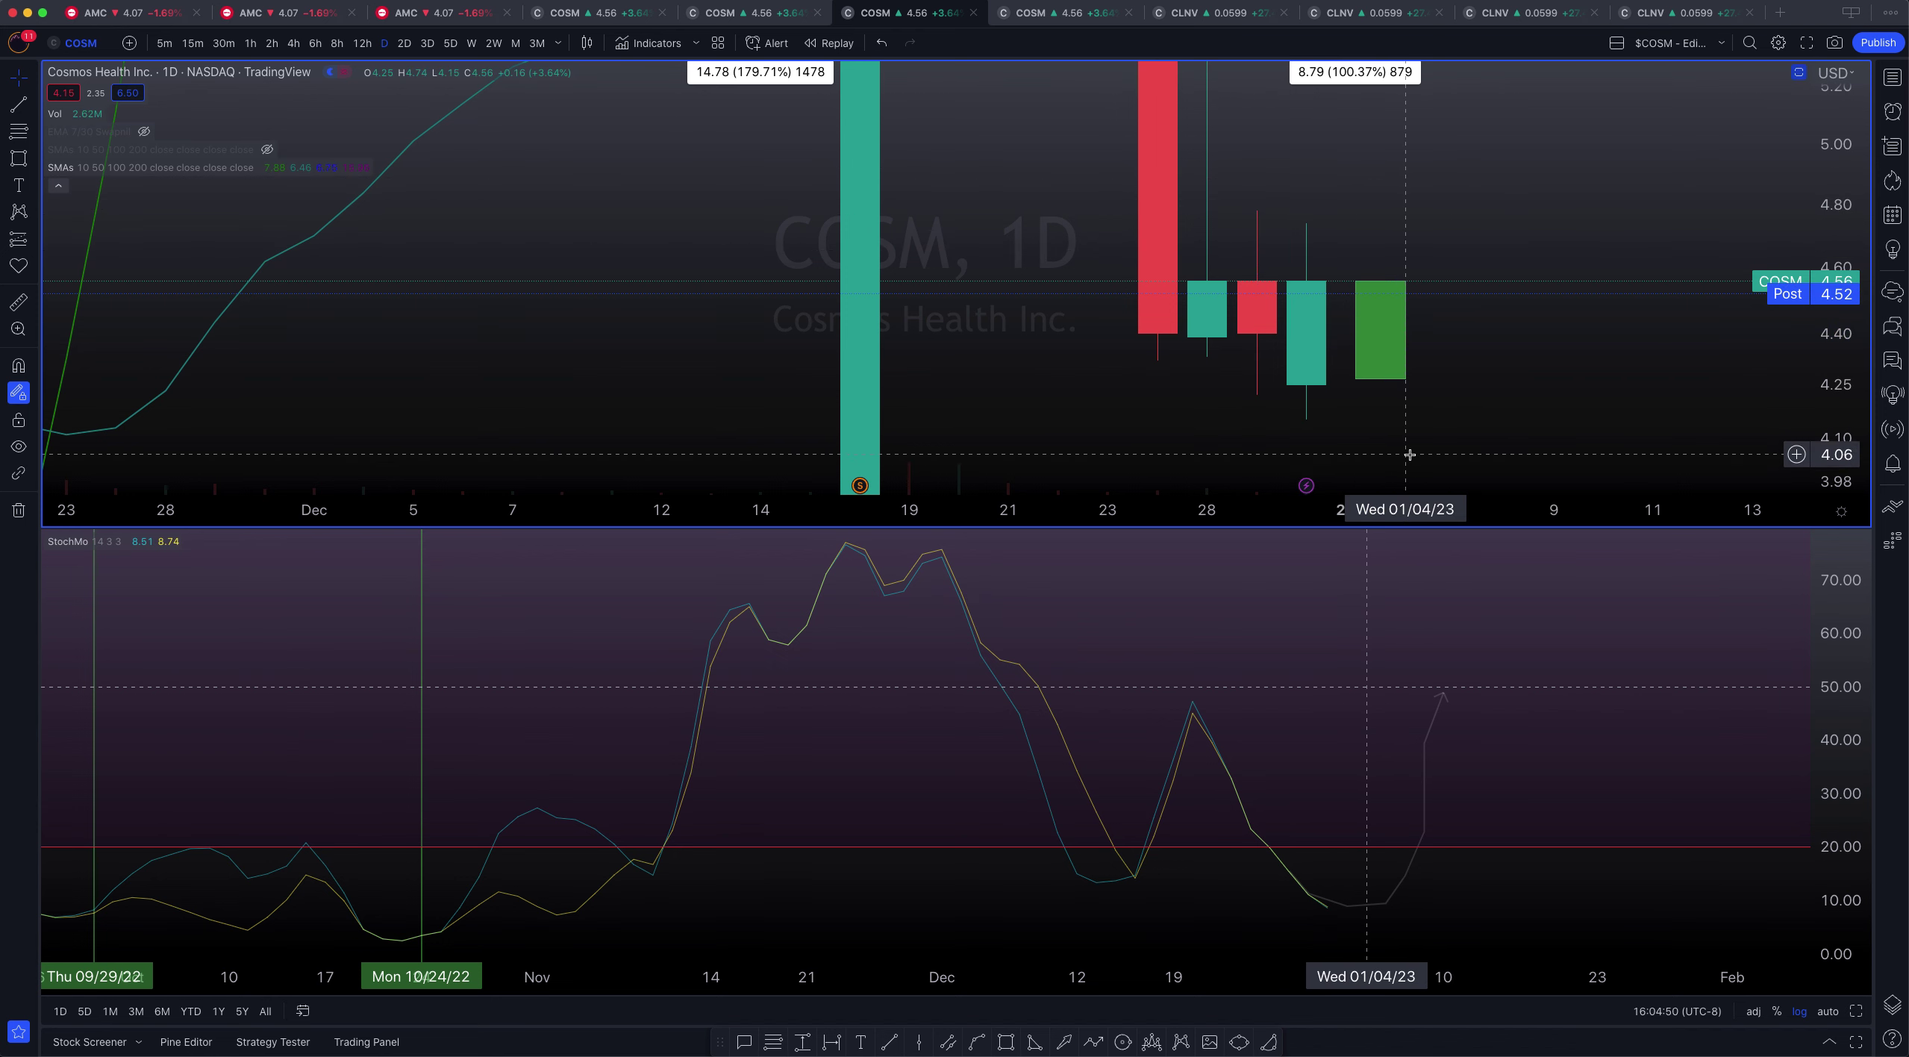
right_click(1515, 391)
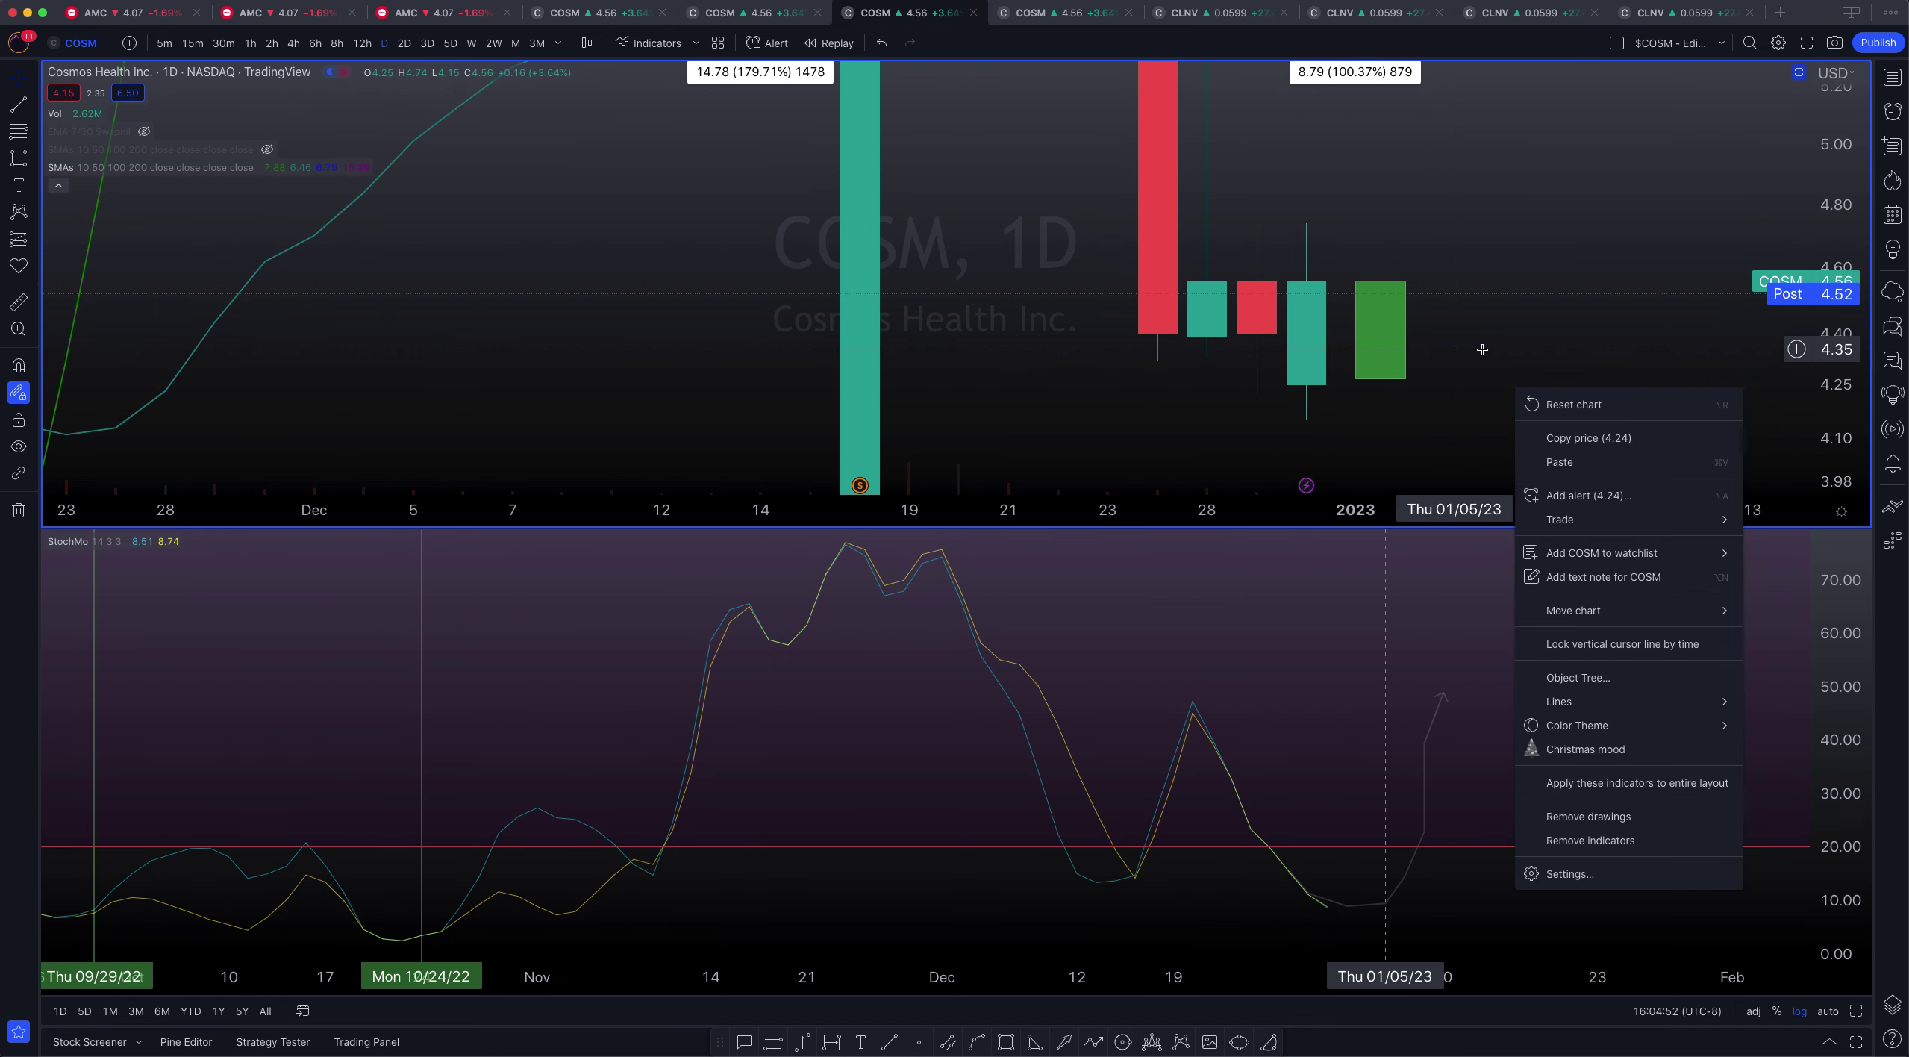
left_click(1380, 380)
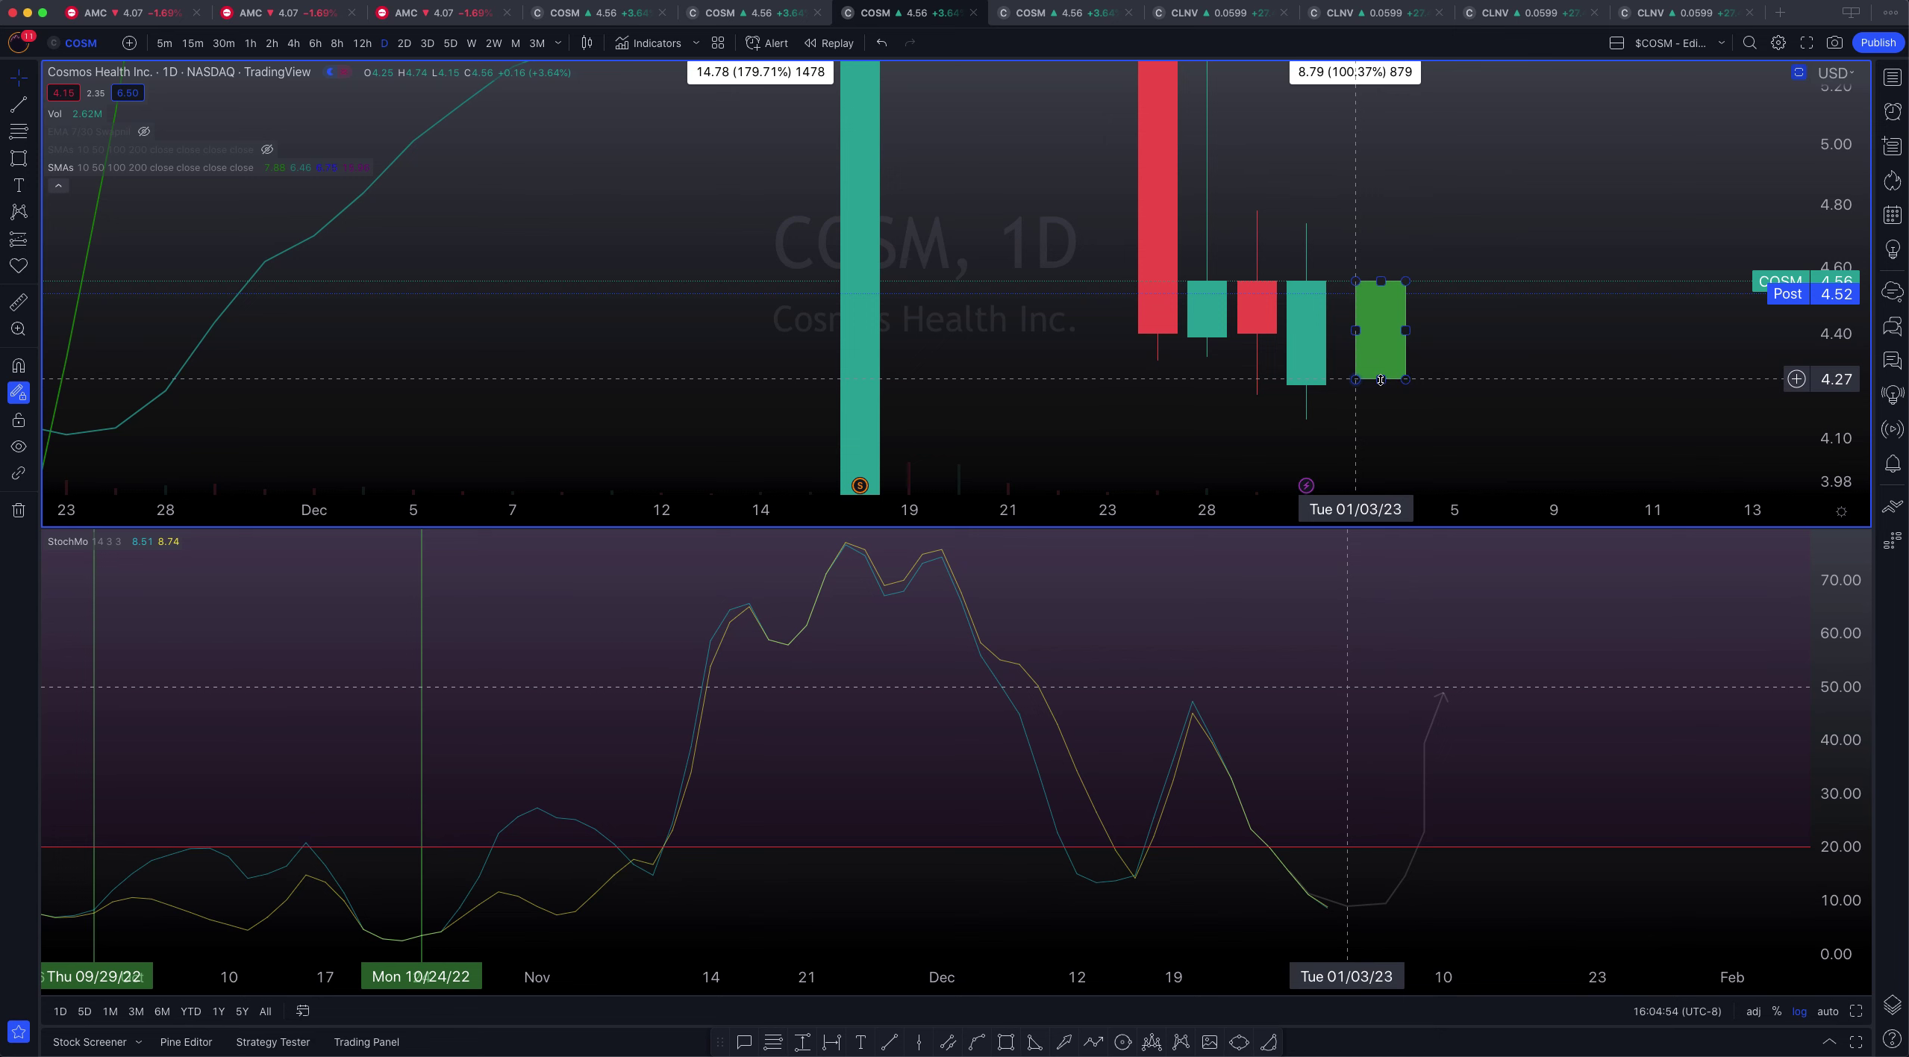
left_click_drag(1380, 380, 1380, 371)
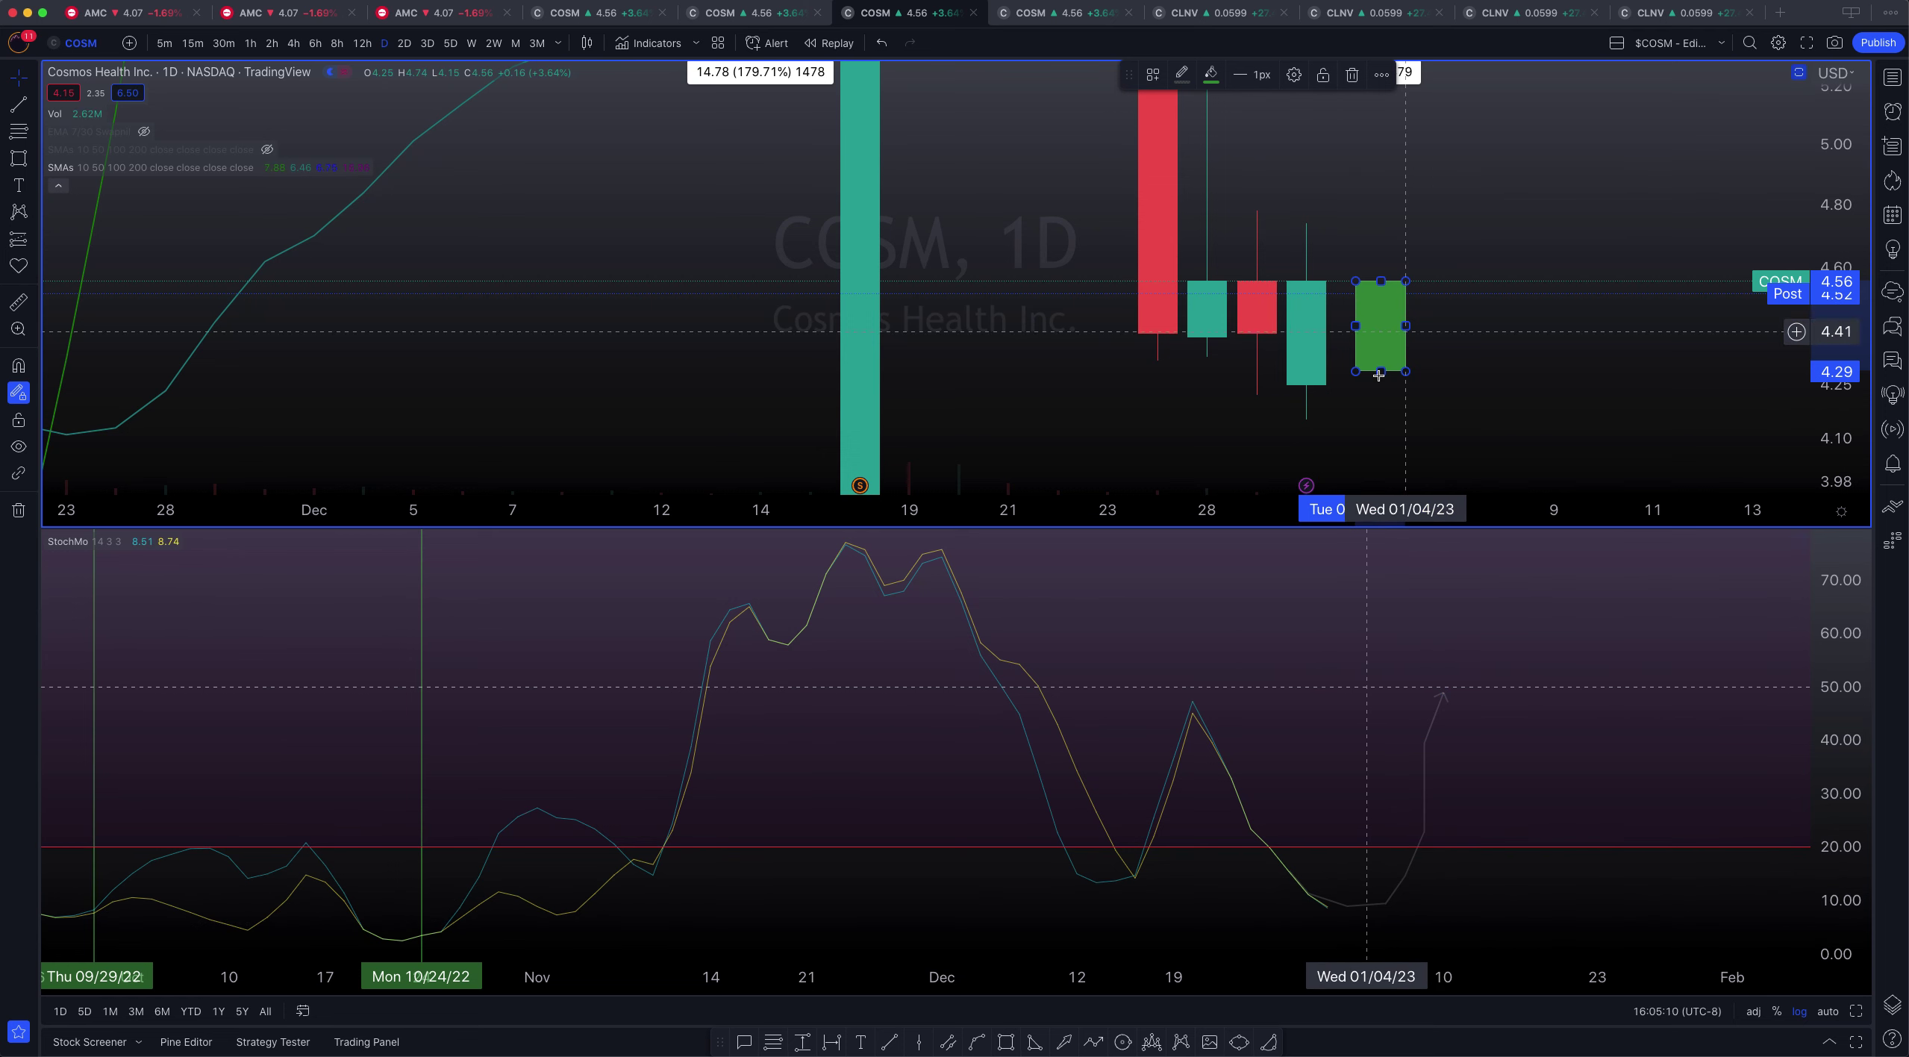
Adjust the green box's bottom edge to about 4.37, spanning roughly 4.37–4.56
mouse_move(1380, 371)
left_mouse_down()
mouse_move(1381, 317)
mouse_move(1375, 407)
mouse_move(1380, 328)
left_mouse_up()
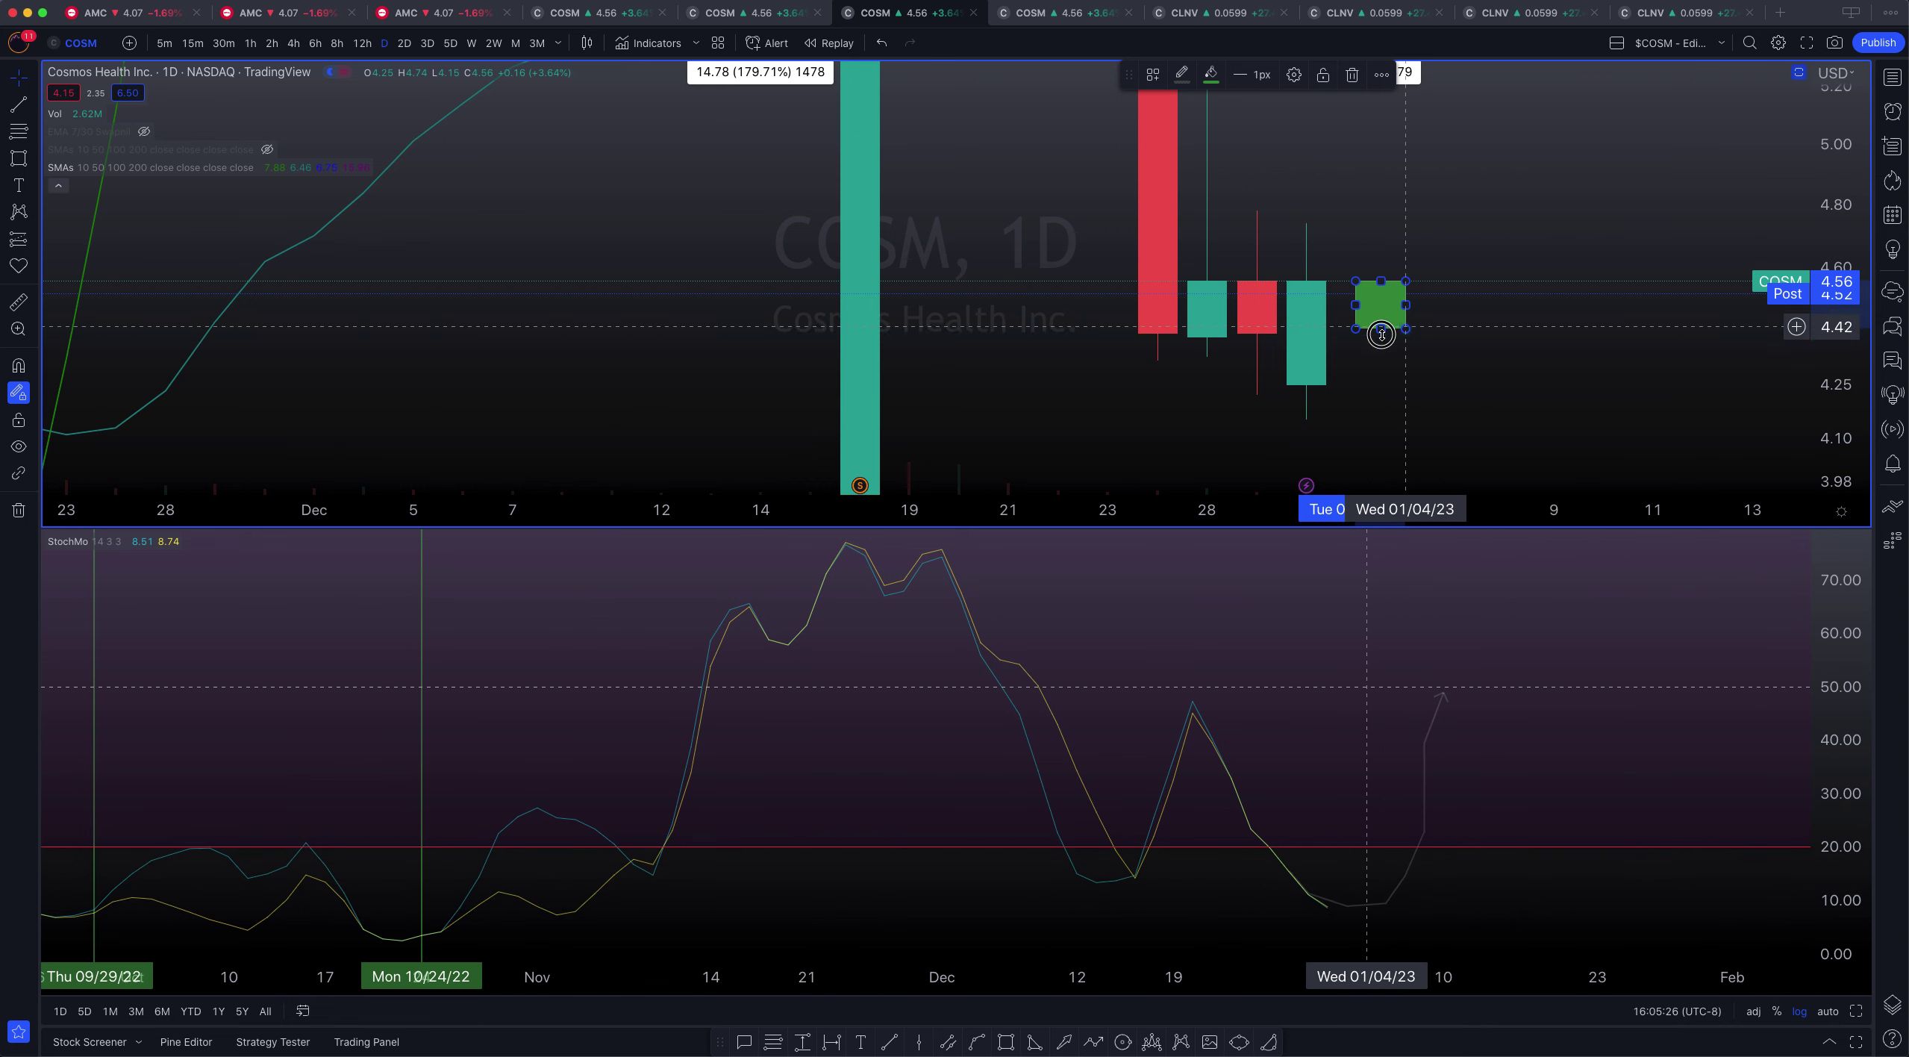
left_click_drag(1381, 334, 1377, 385)
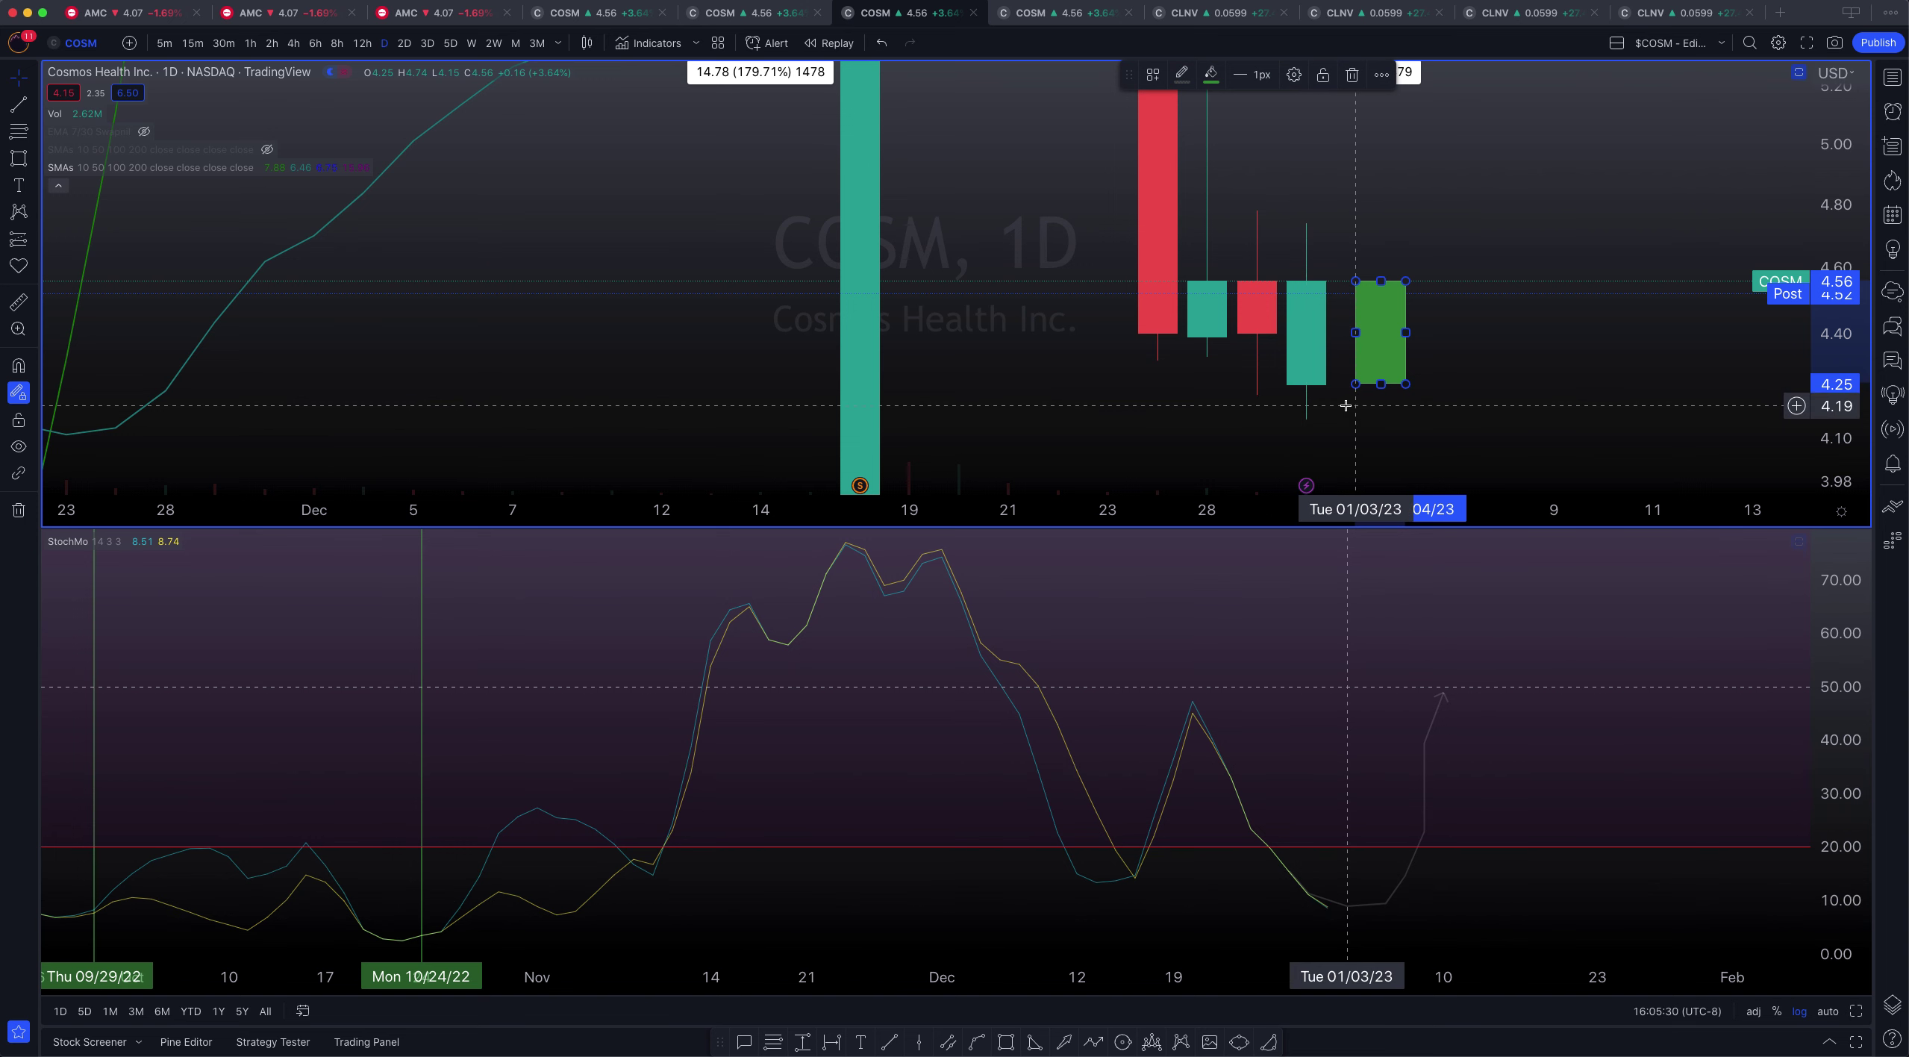
left_click_drag(1382, 384, 1382, 344)
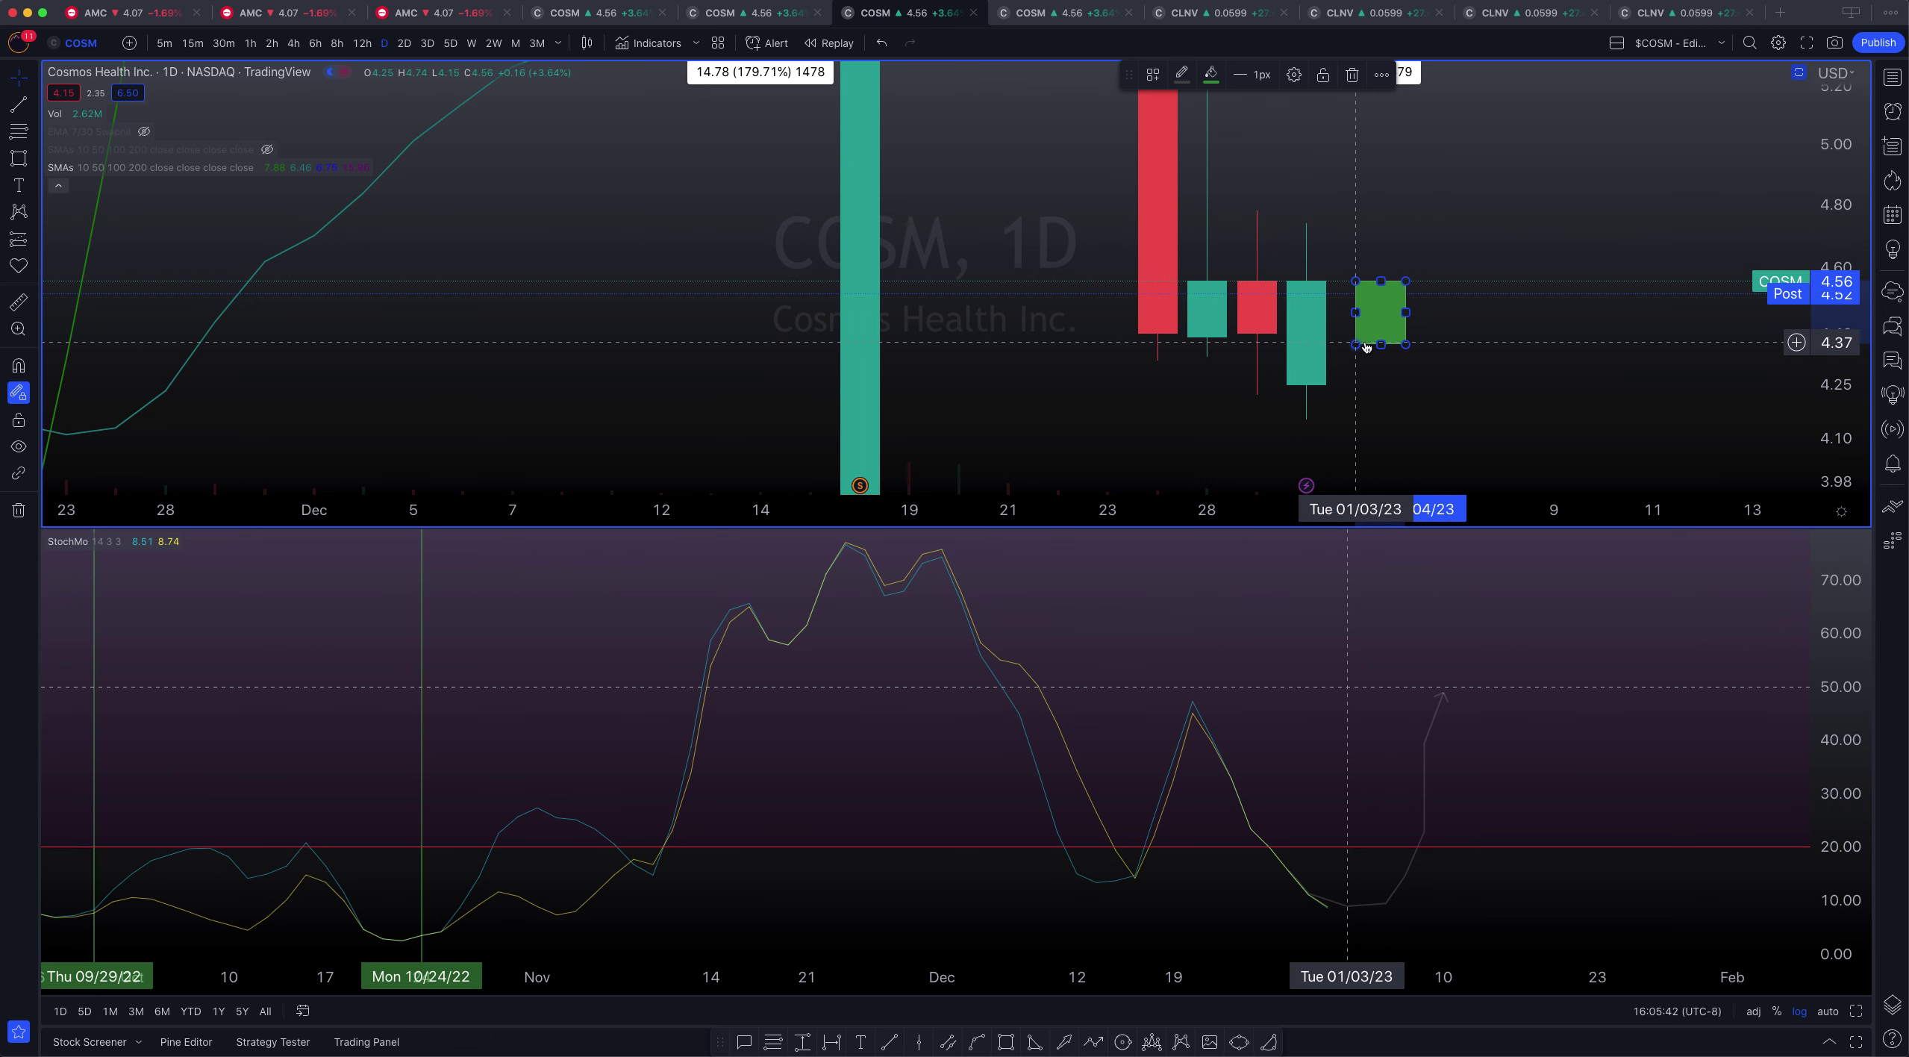
mouse_move(1378, 345)
left_mouse_down()
mouse_move(1373, 389)
mouse_move(1380, 342)
left_mouse_up()
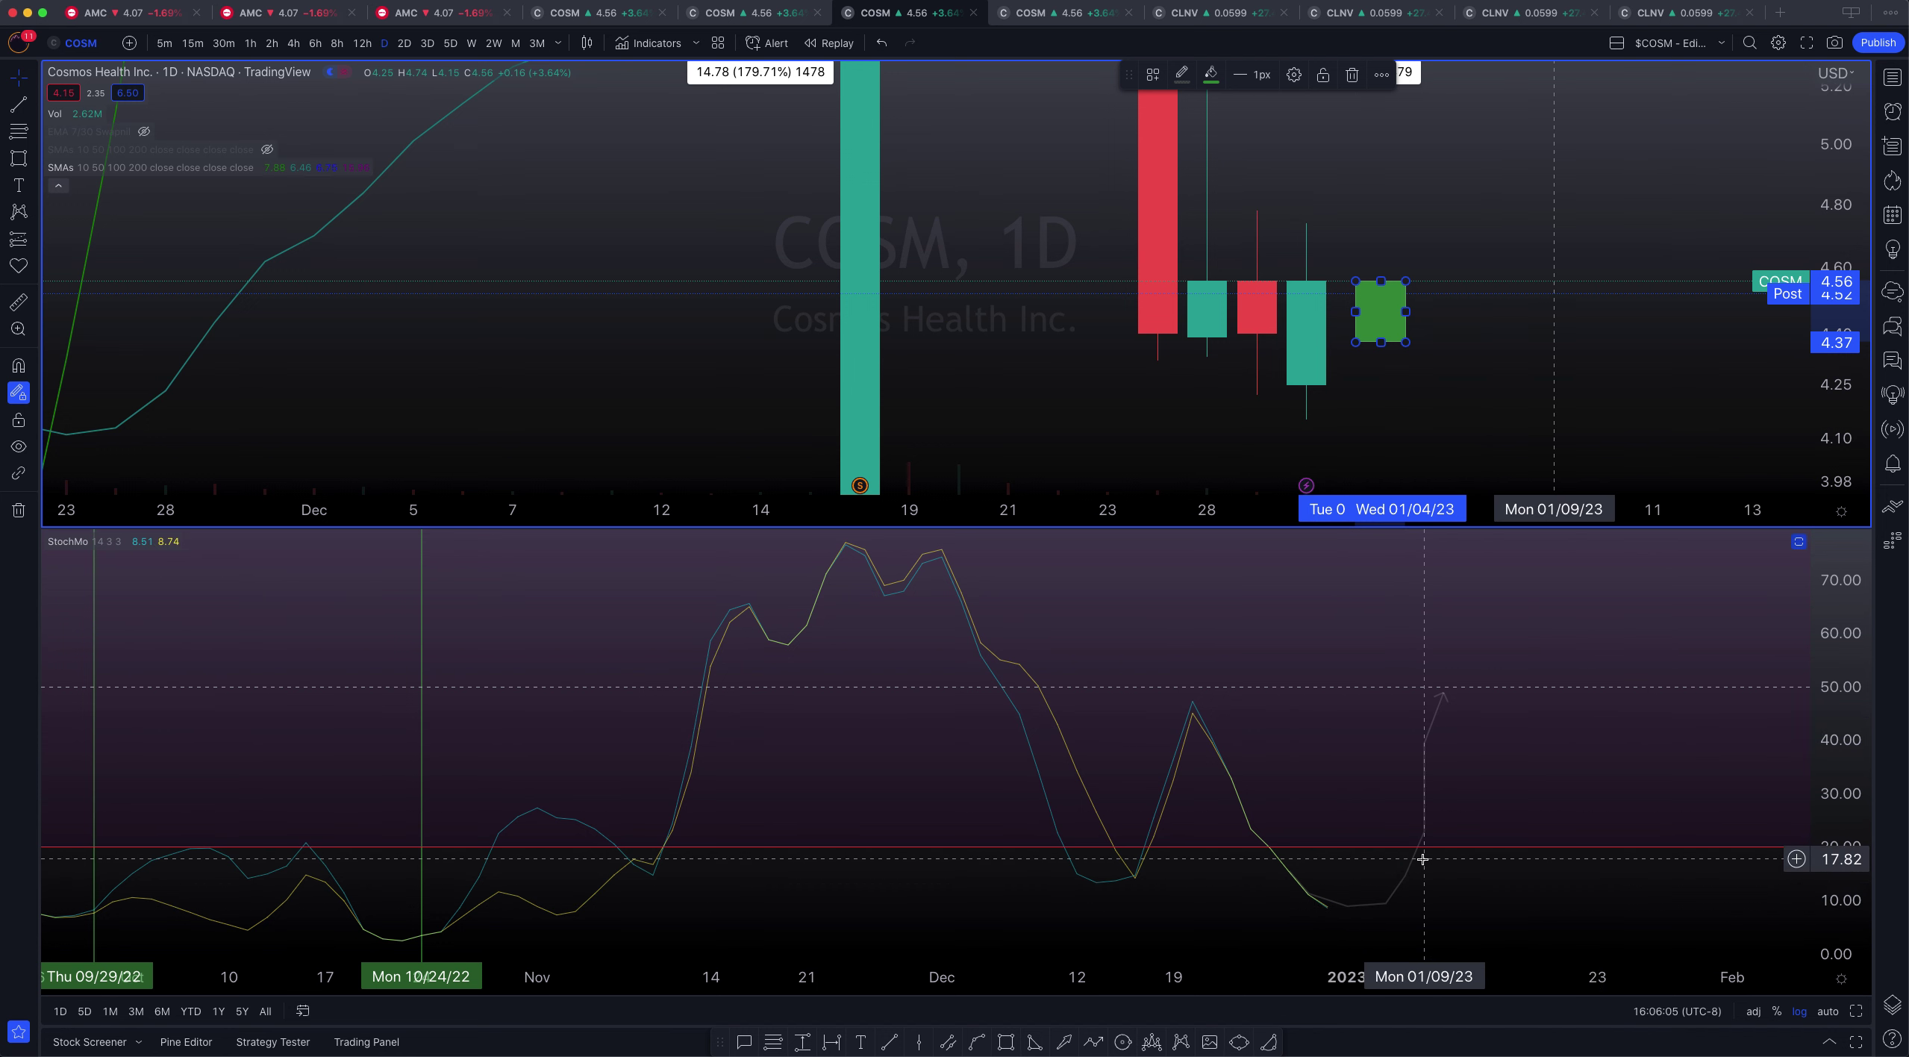
left_click(1768, 735)
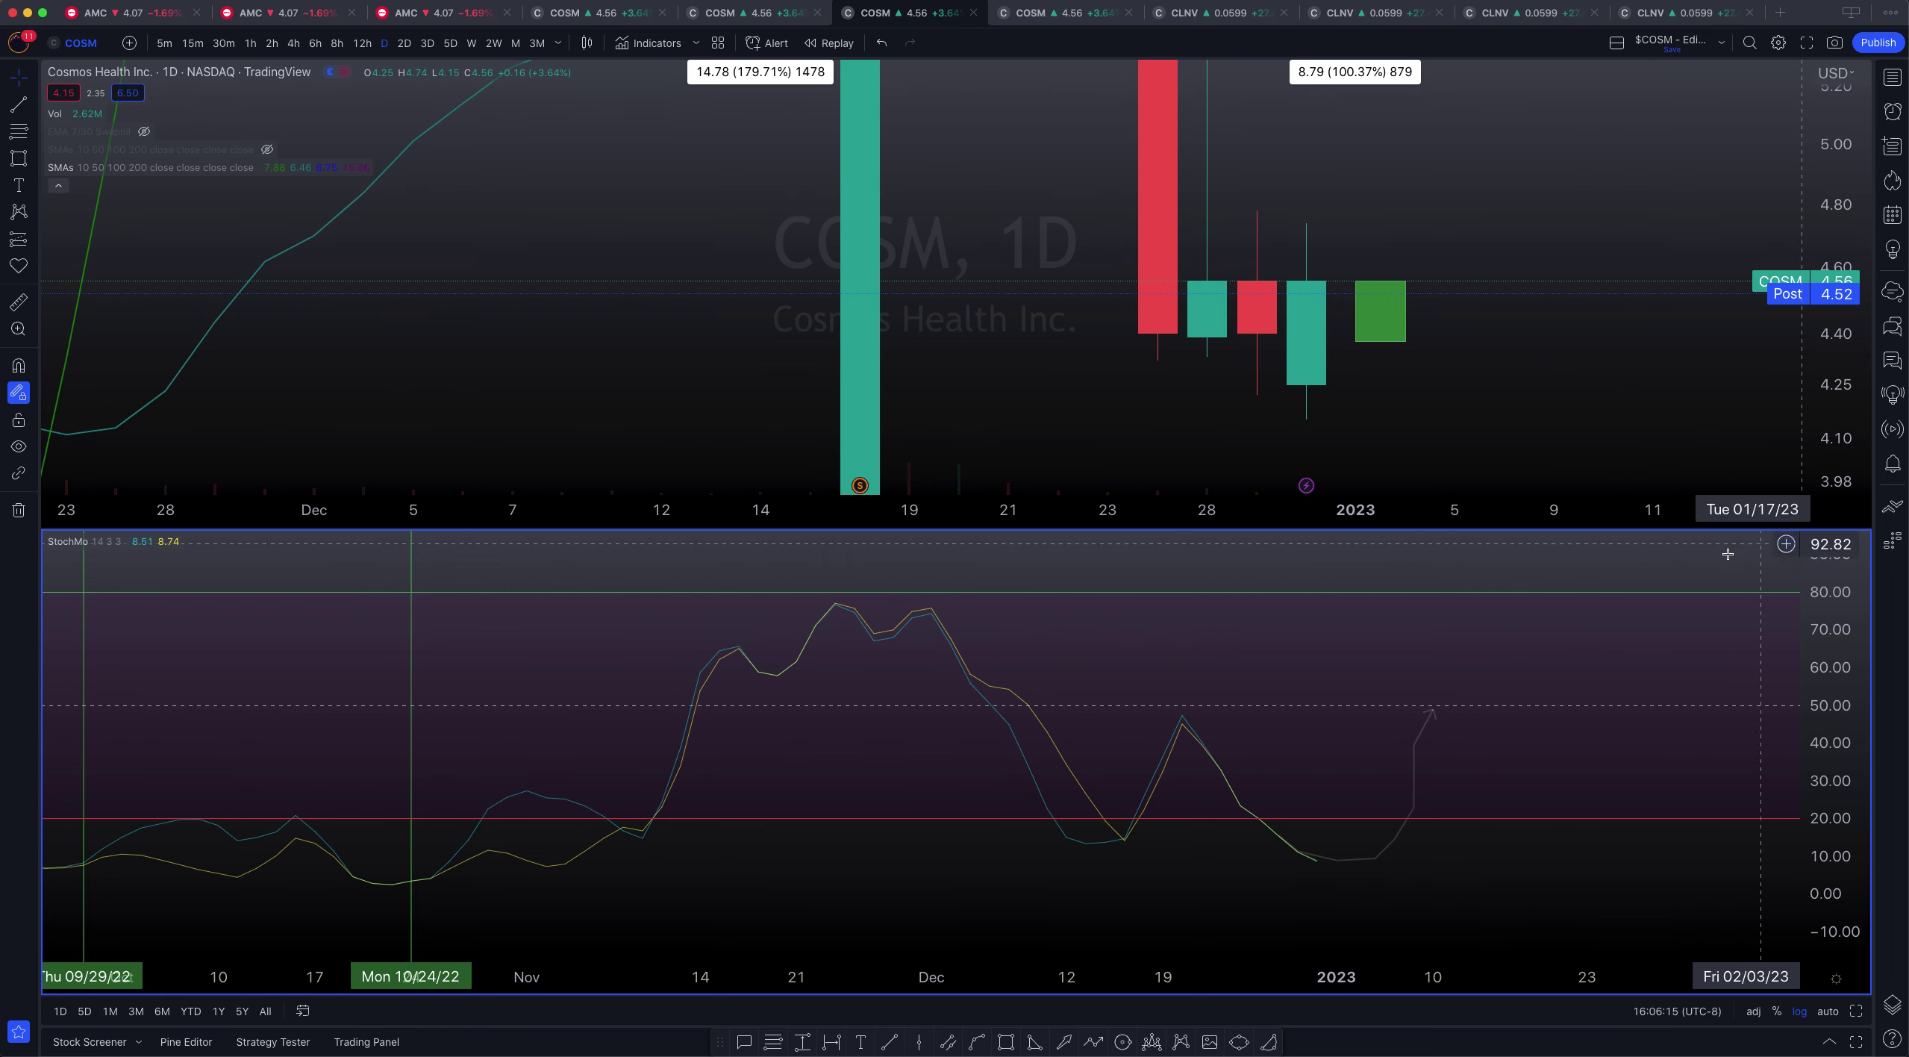
Use a single-chart layout, zoom out over the whole rally, and restore the BBWP and StochMo panes
left_click(1616, 46)
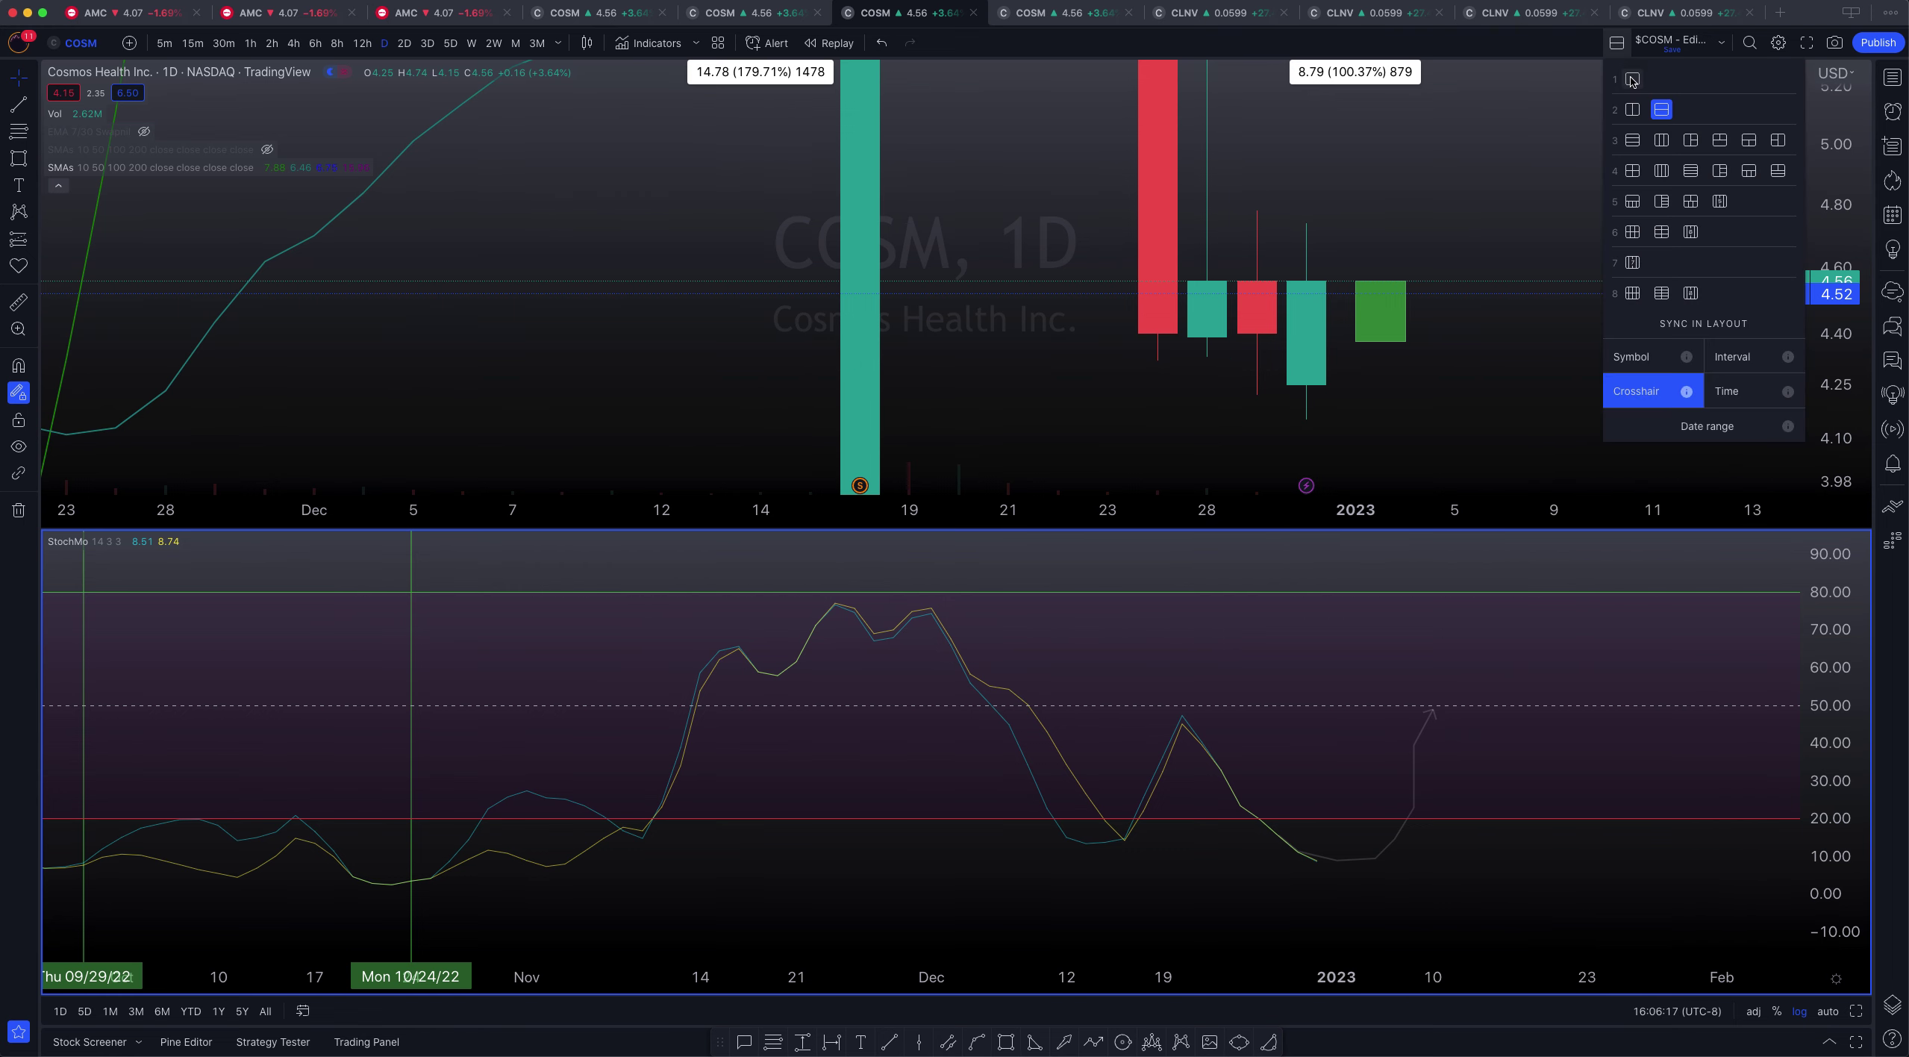
left_click(1632, 80)
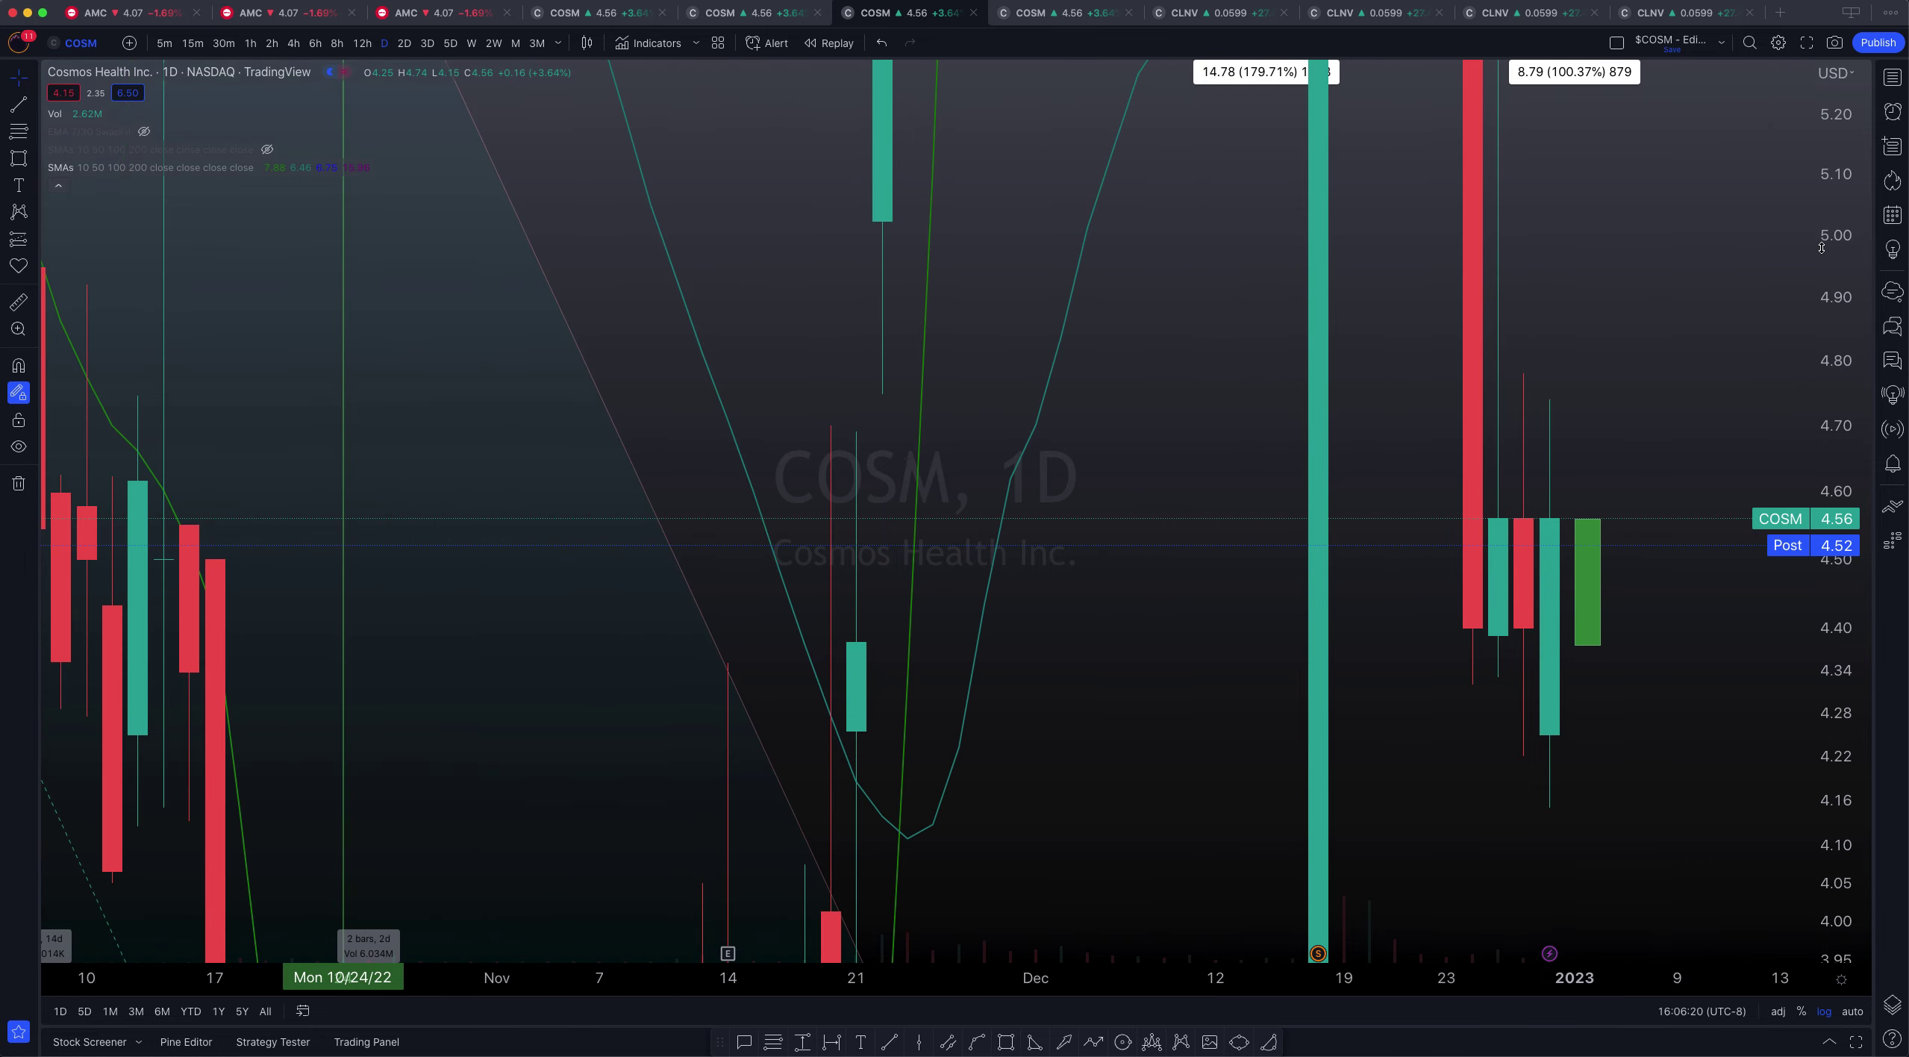
left_click_drag(1822, 248, 723, 394)
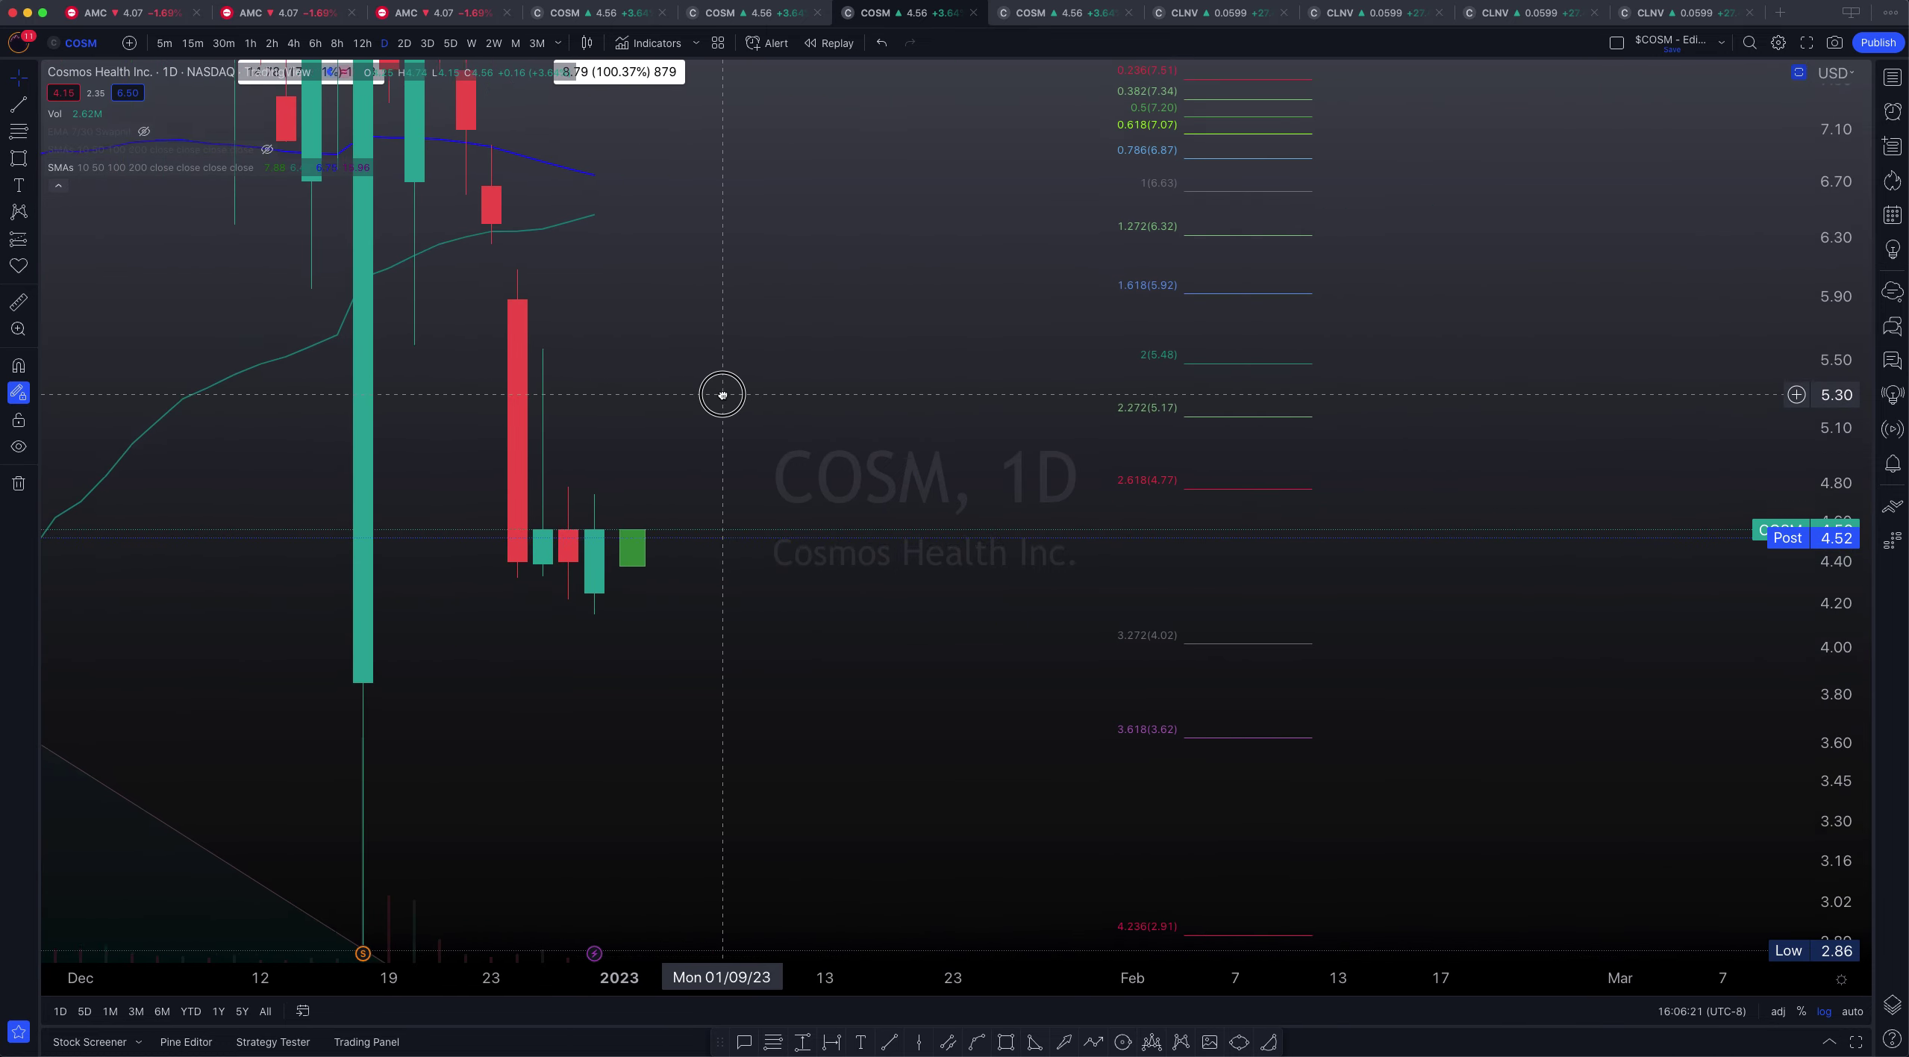
scroll(716, 397, "down", 5)
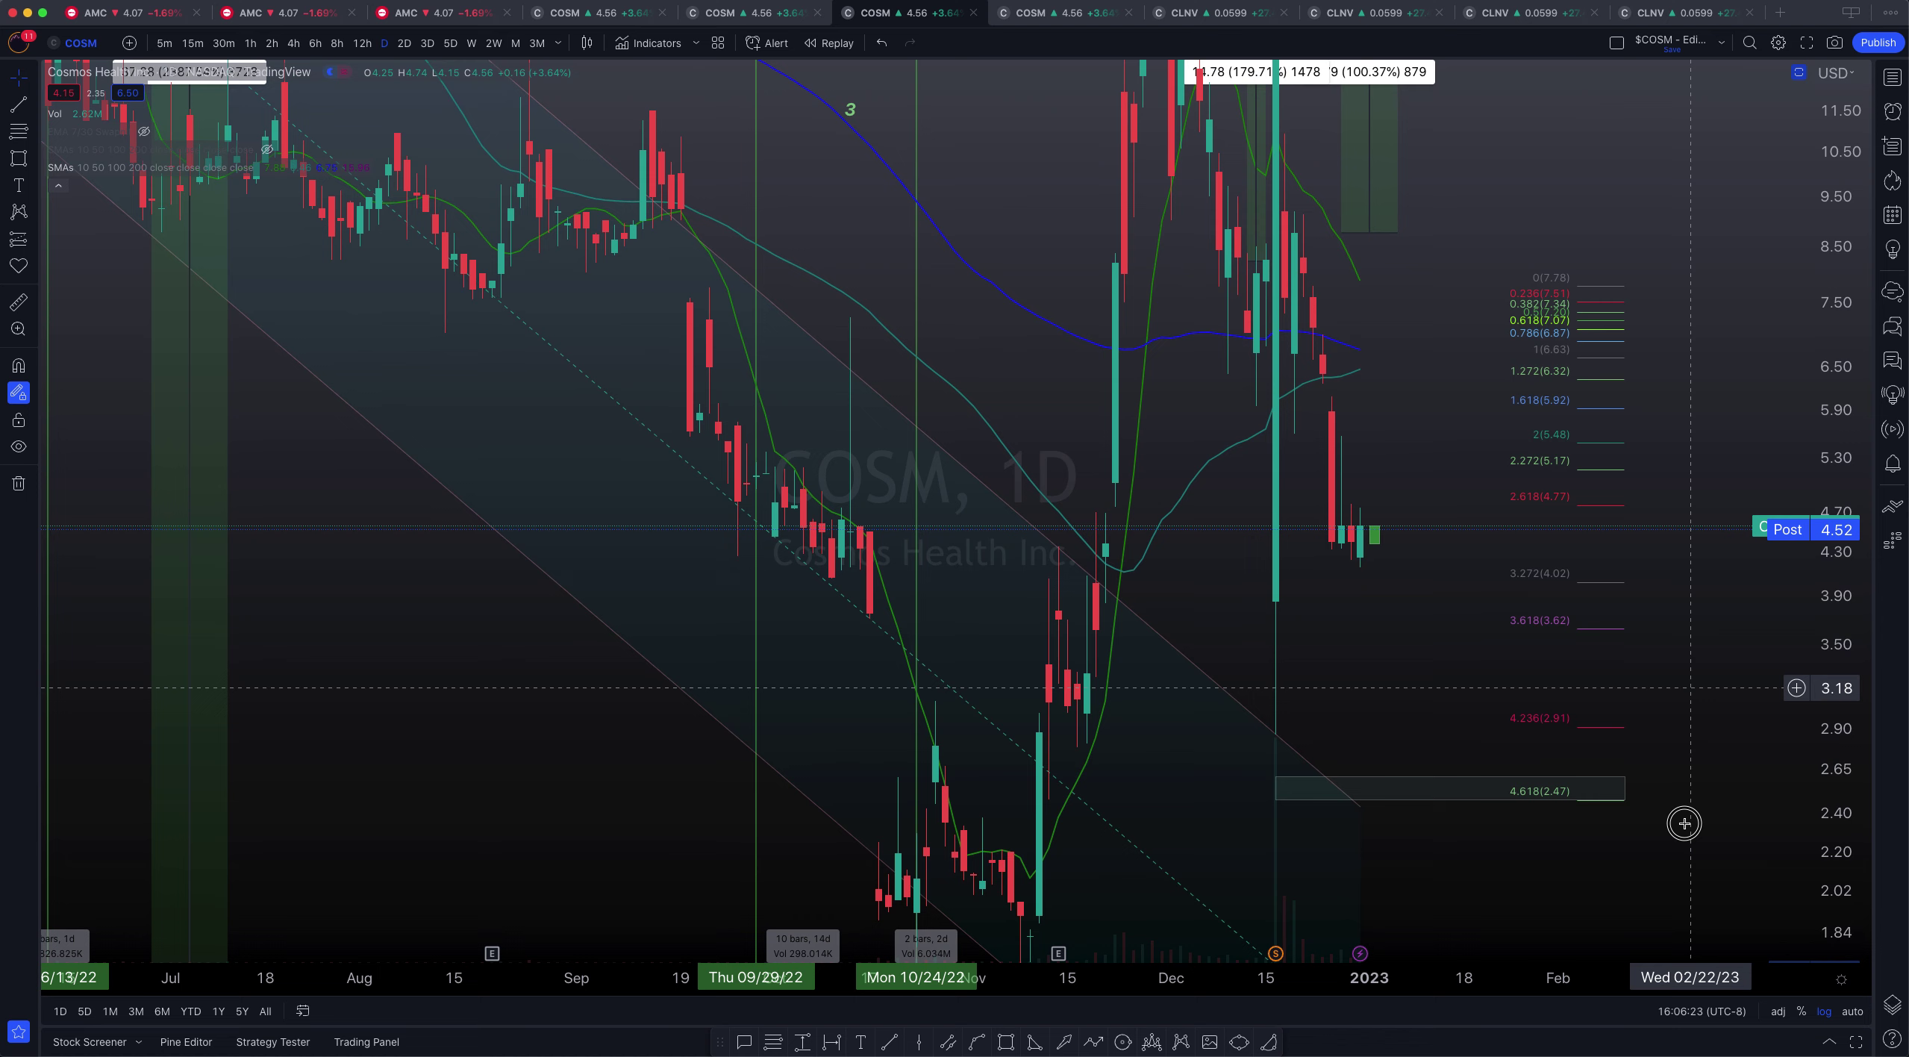
left_click_drag(1455, 396, 809, 398)
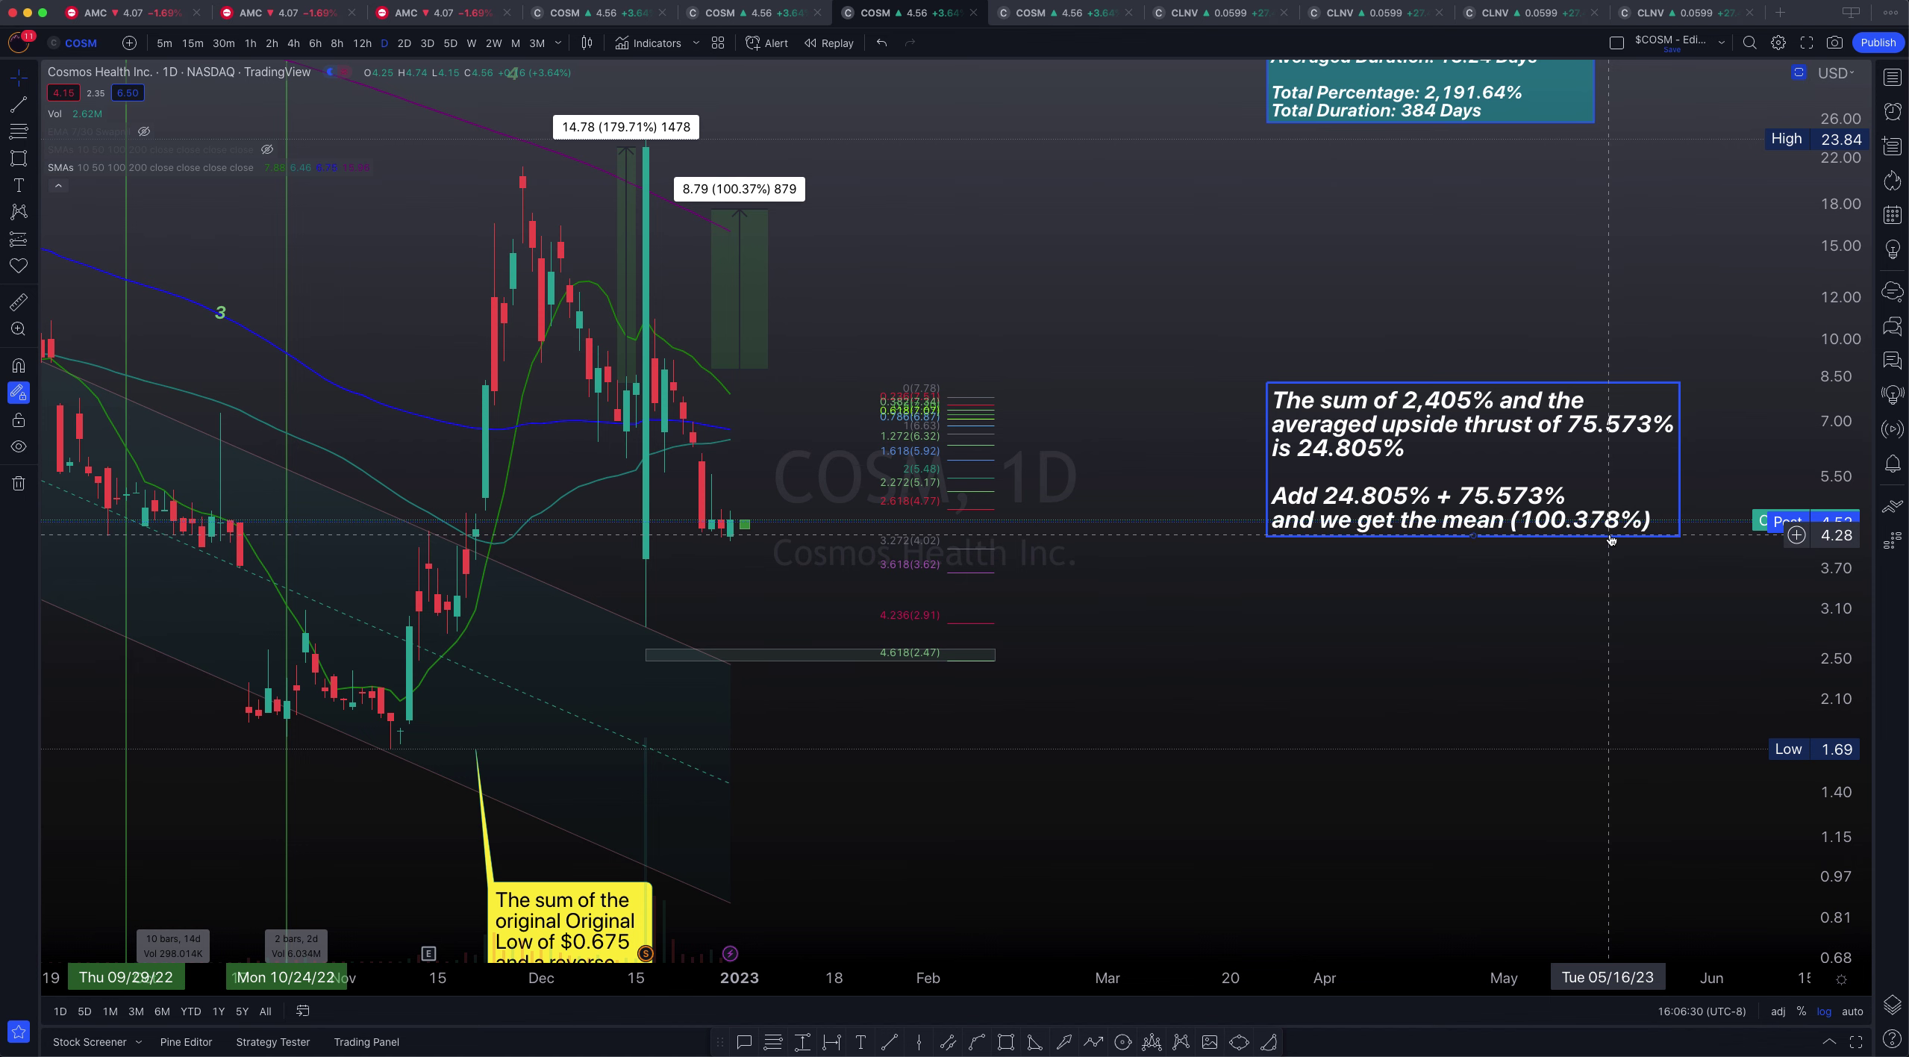
double_click(1201, 546)
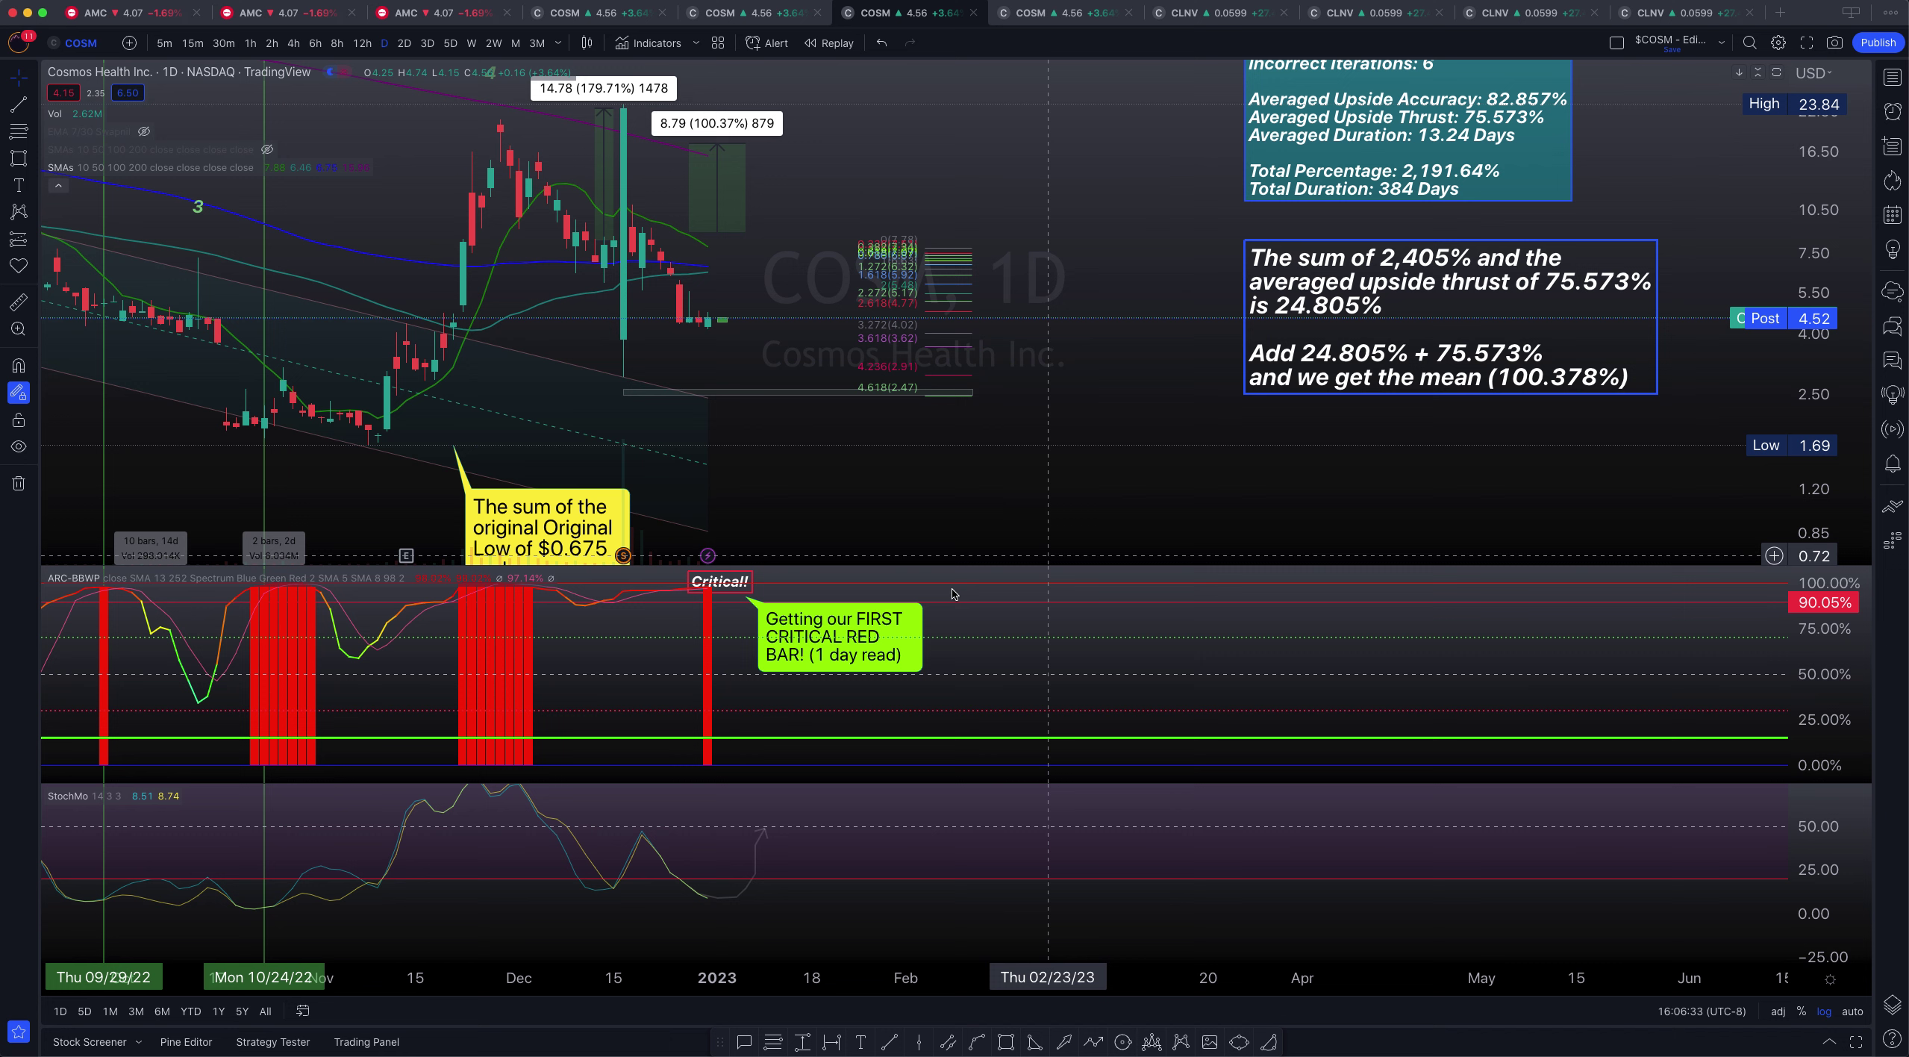
left_click_drag(719, 582, 761, 574)
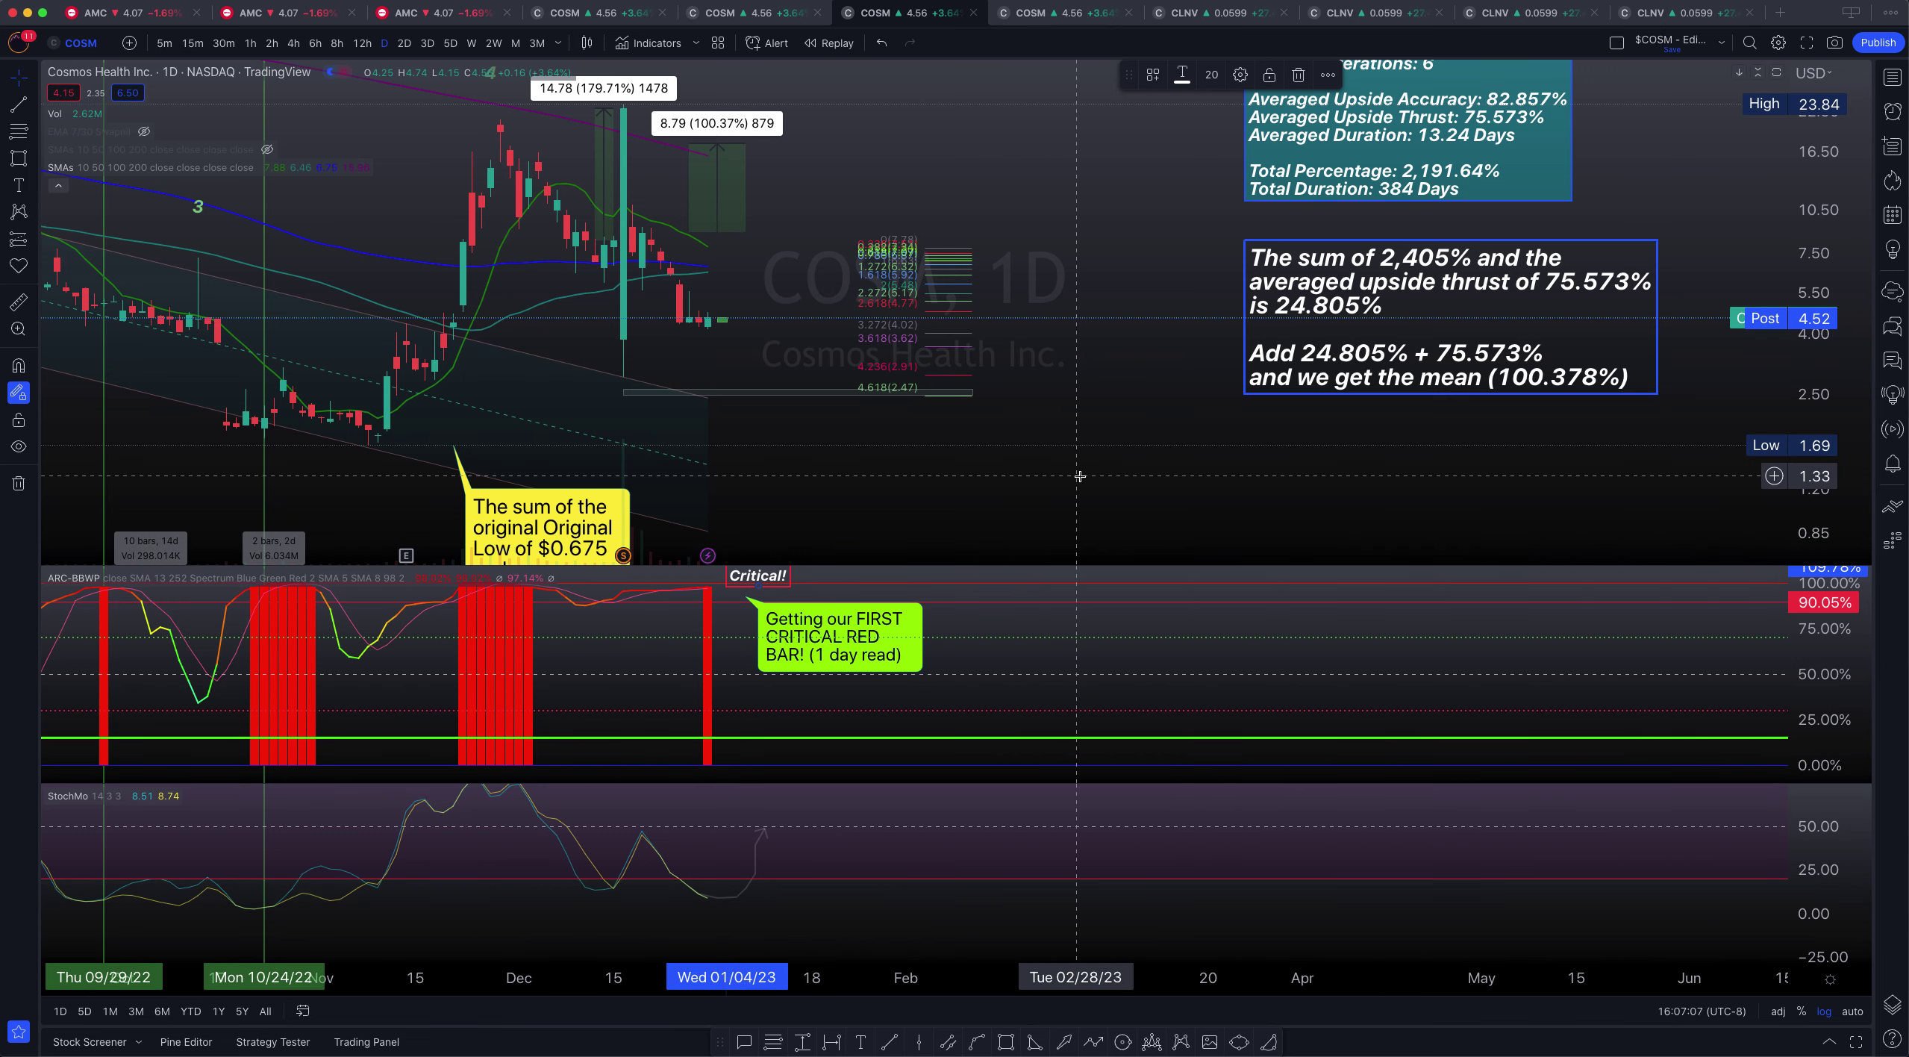
Open the four-pane COSM RSI chart, narrow the window beside the reference image, select the top pane
left_click(1060, 18)
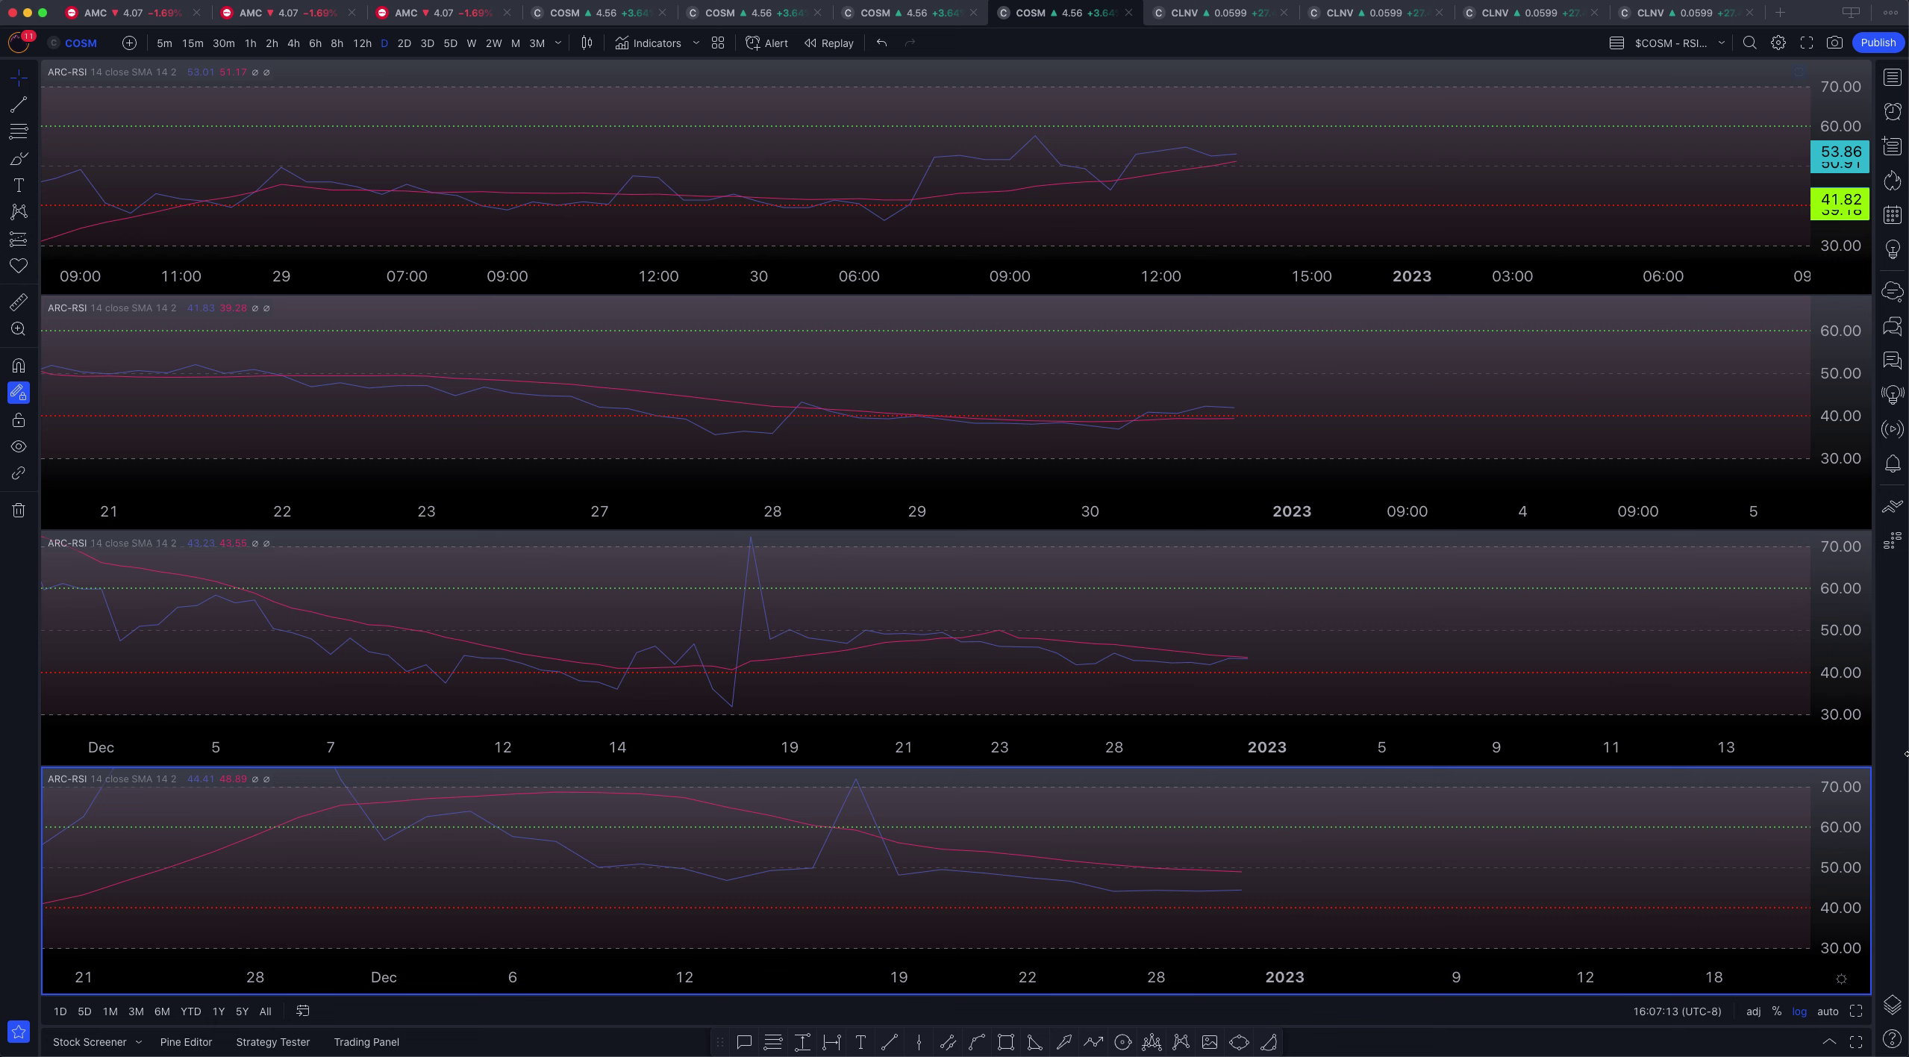
left_click_drag(1905, 601, 1594, 597)
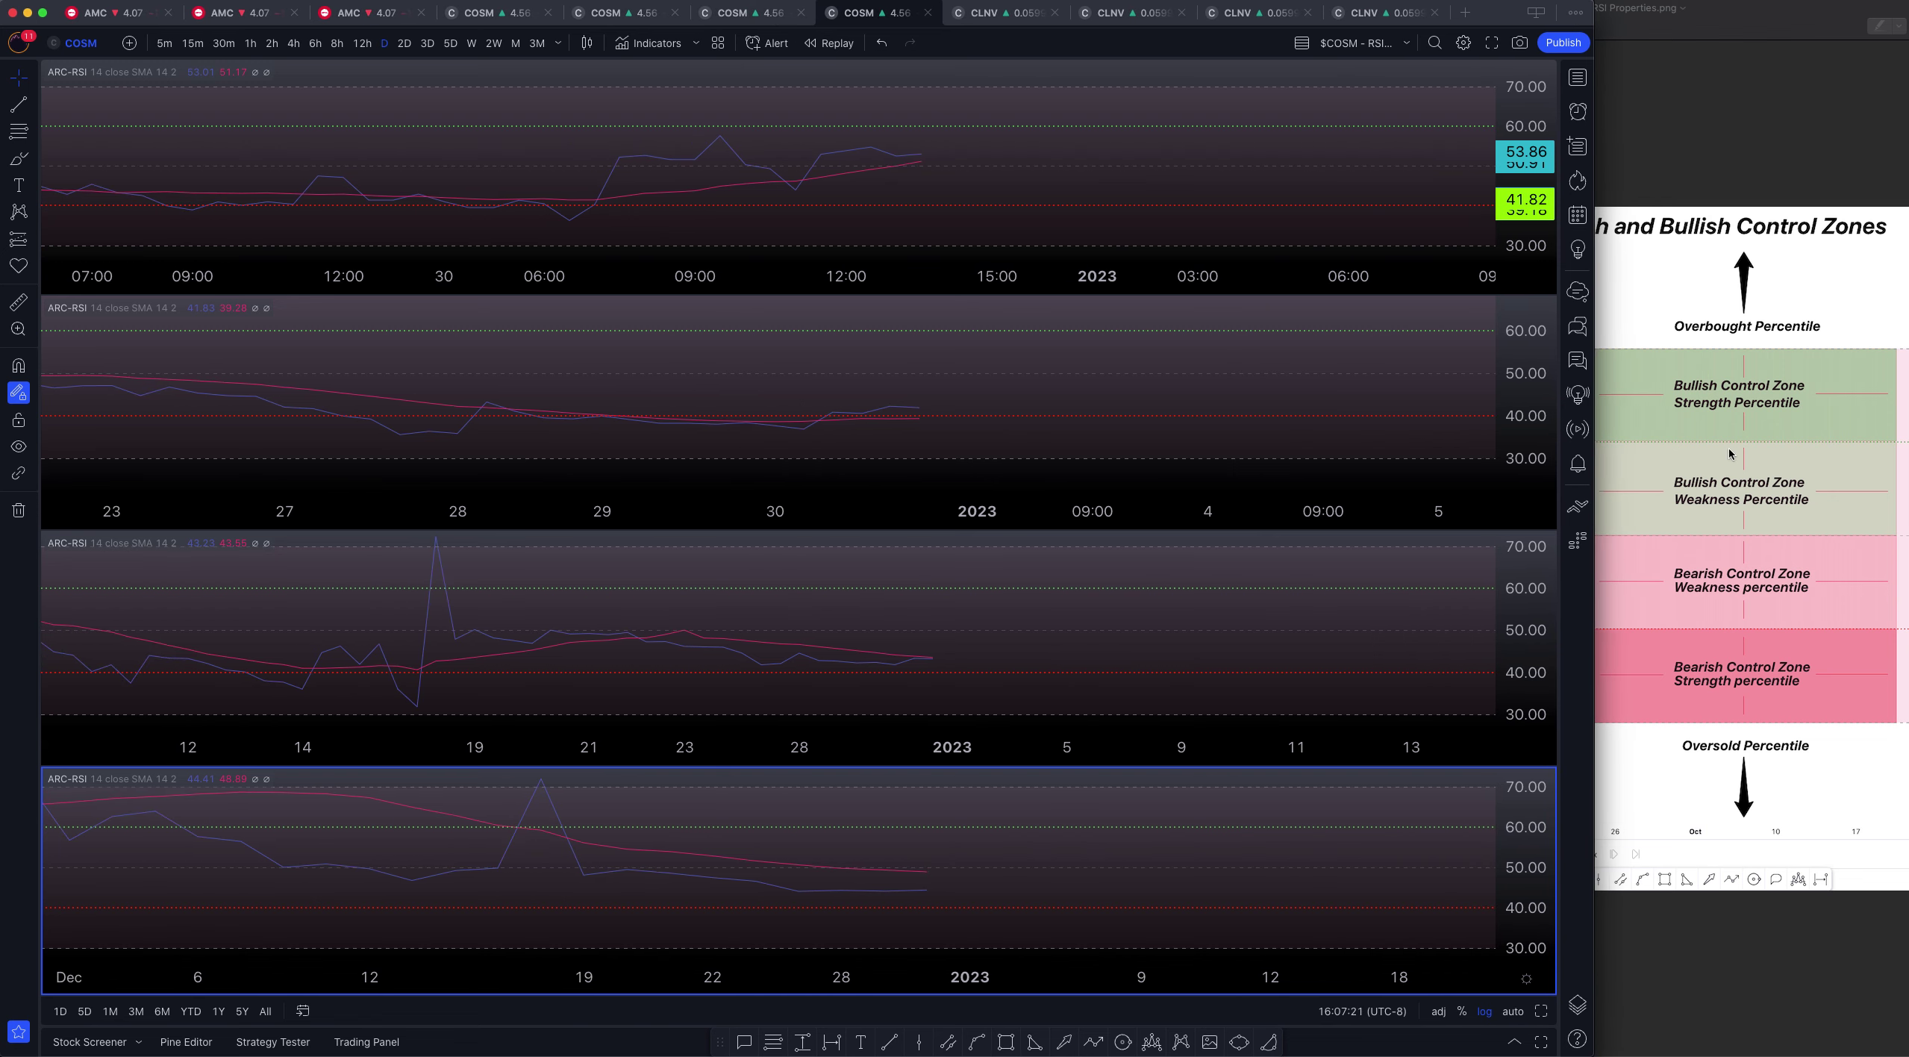
left_click_drag(1491, 385, 1491, 402)
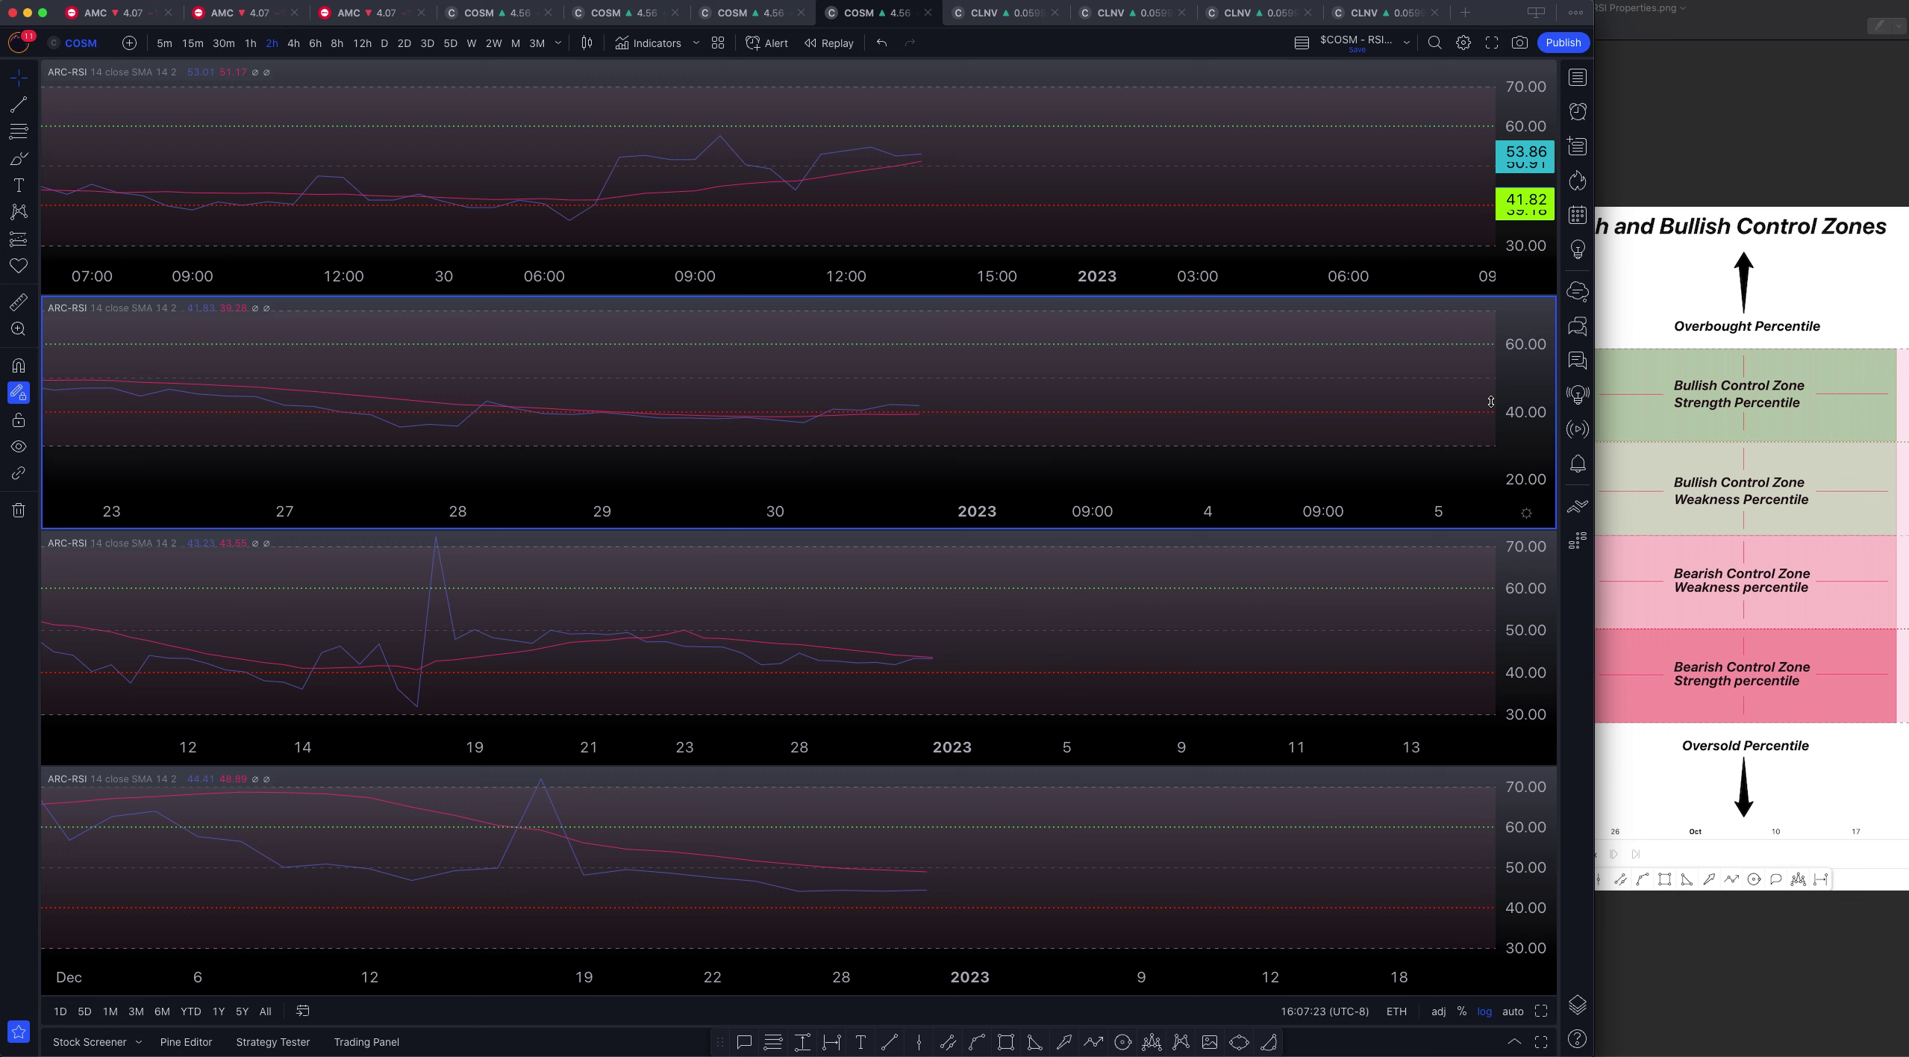
left_click(952, 198)
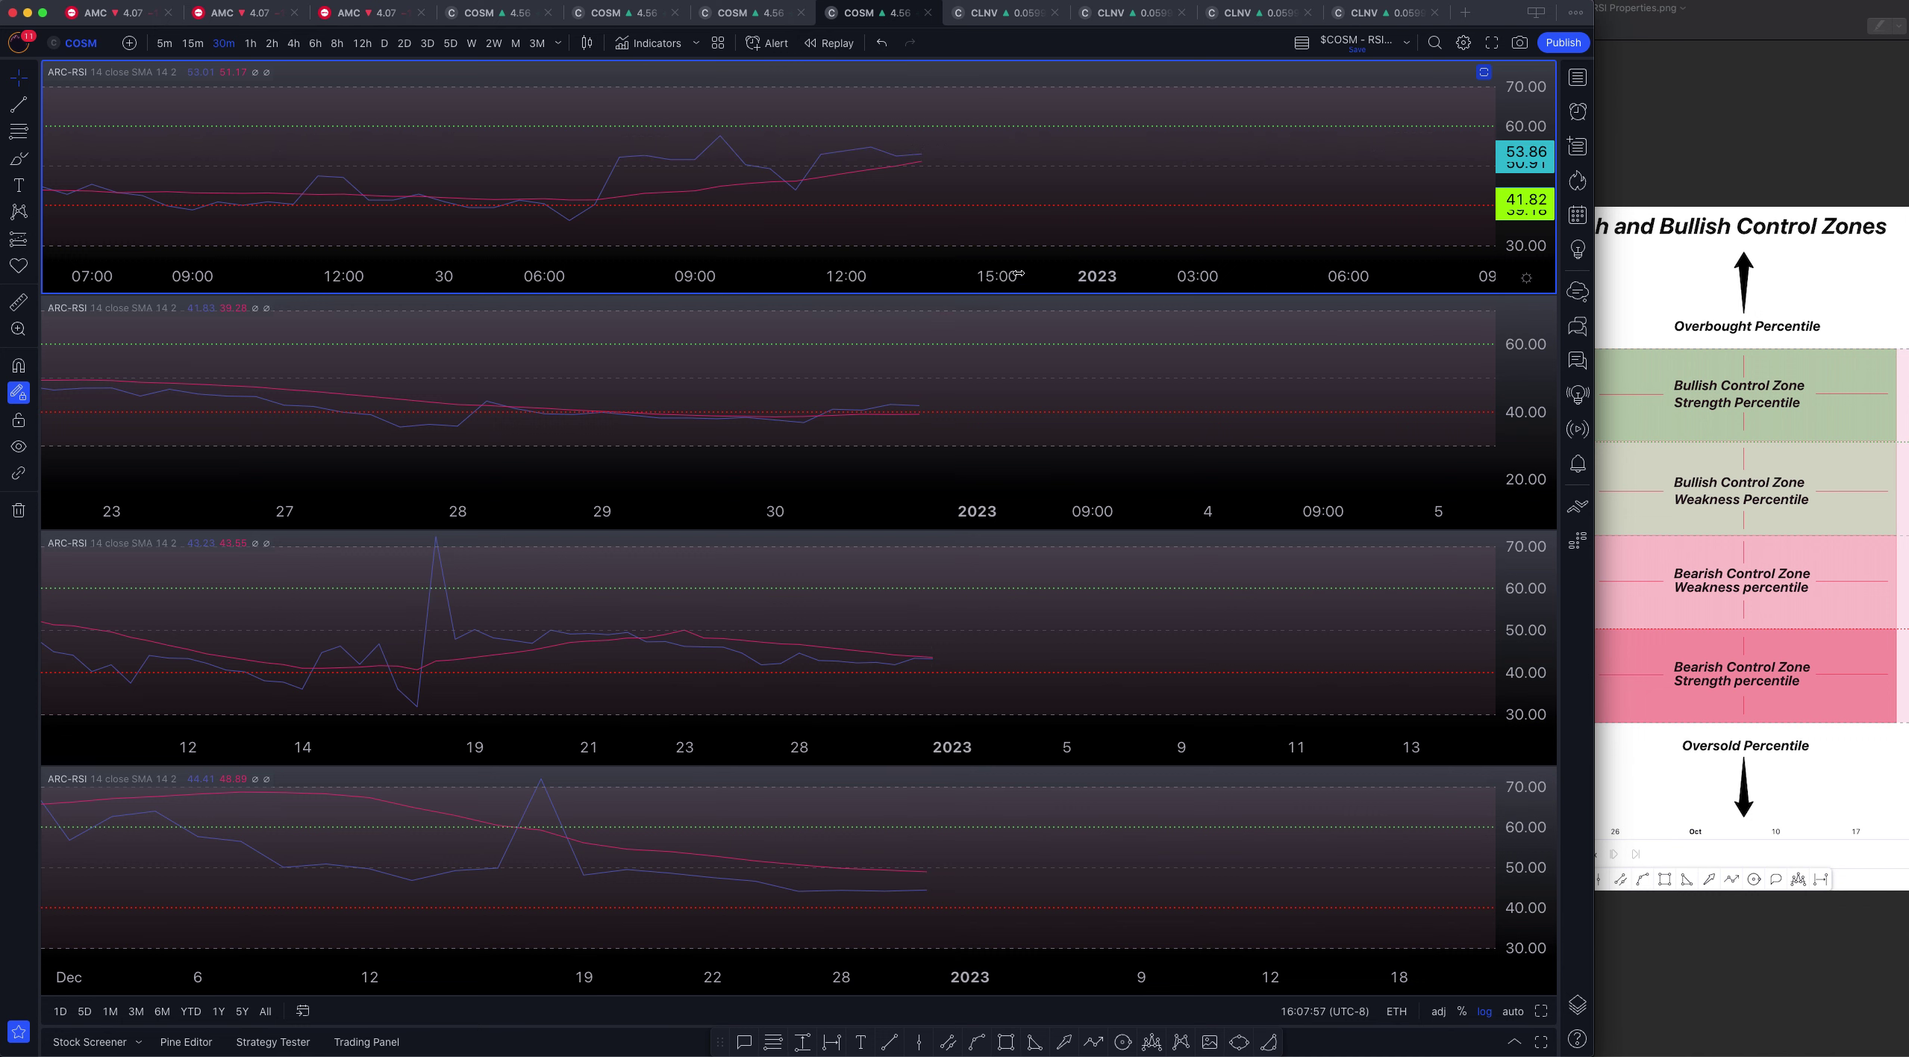
Stretch the second RSI pane vertically so its recent RSI lines fill it
left_click(1527, 409)
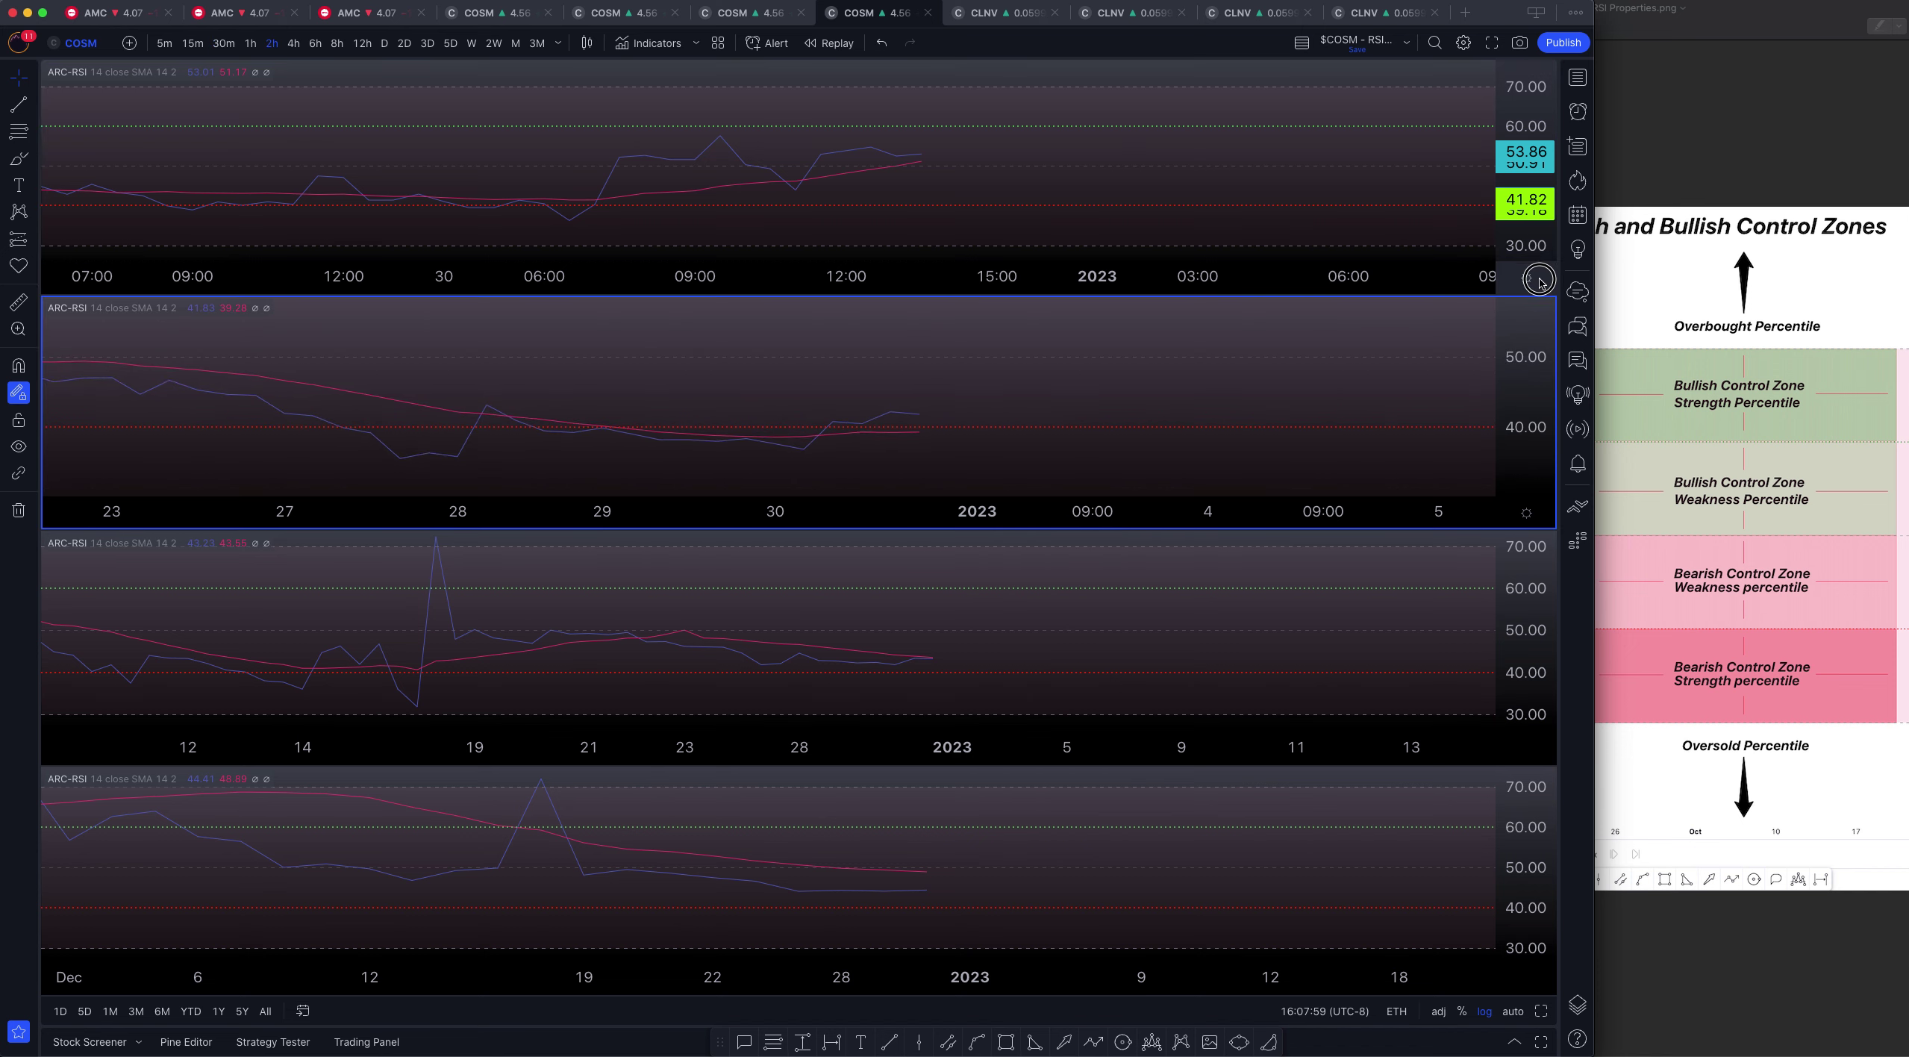
left_click_drag(1517, 339, 1517, 377)
left_click_drag(1244, 396, 1204, 359)
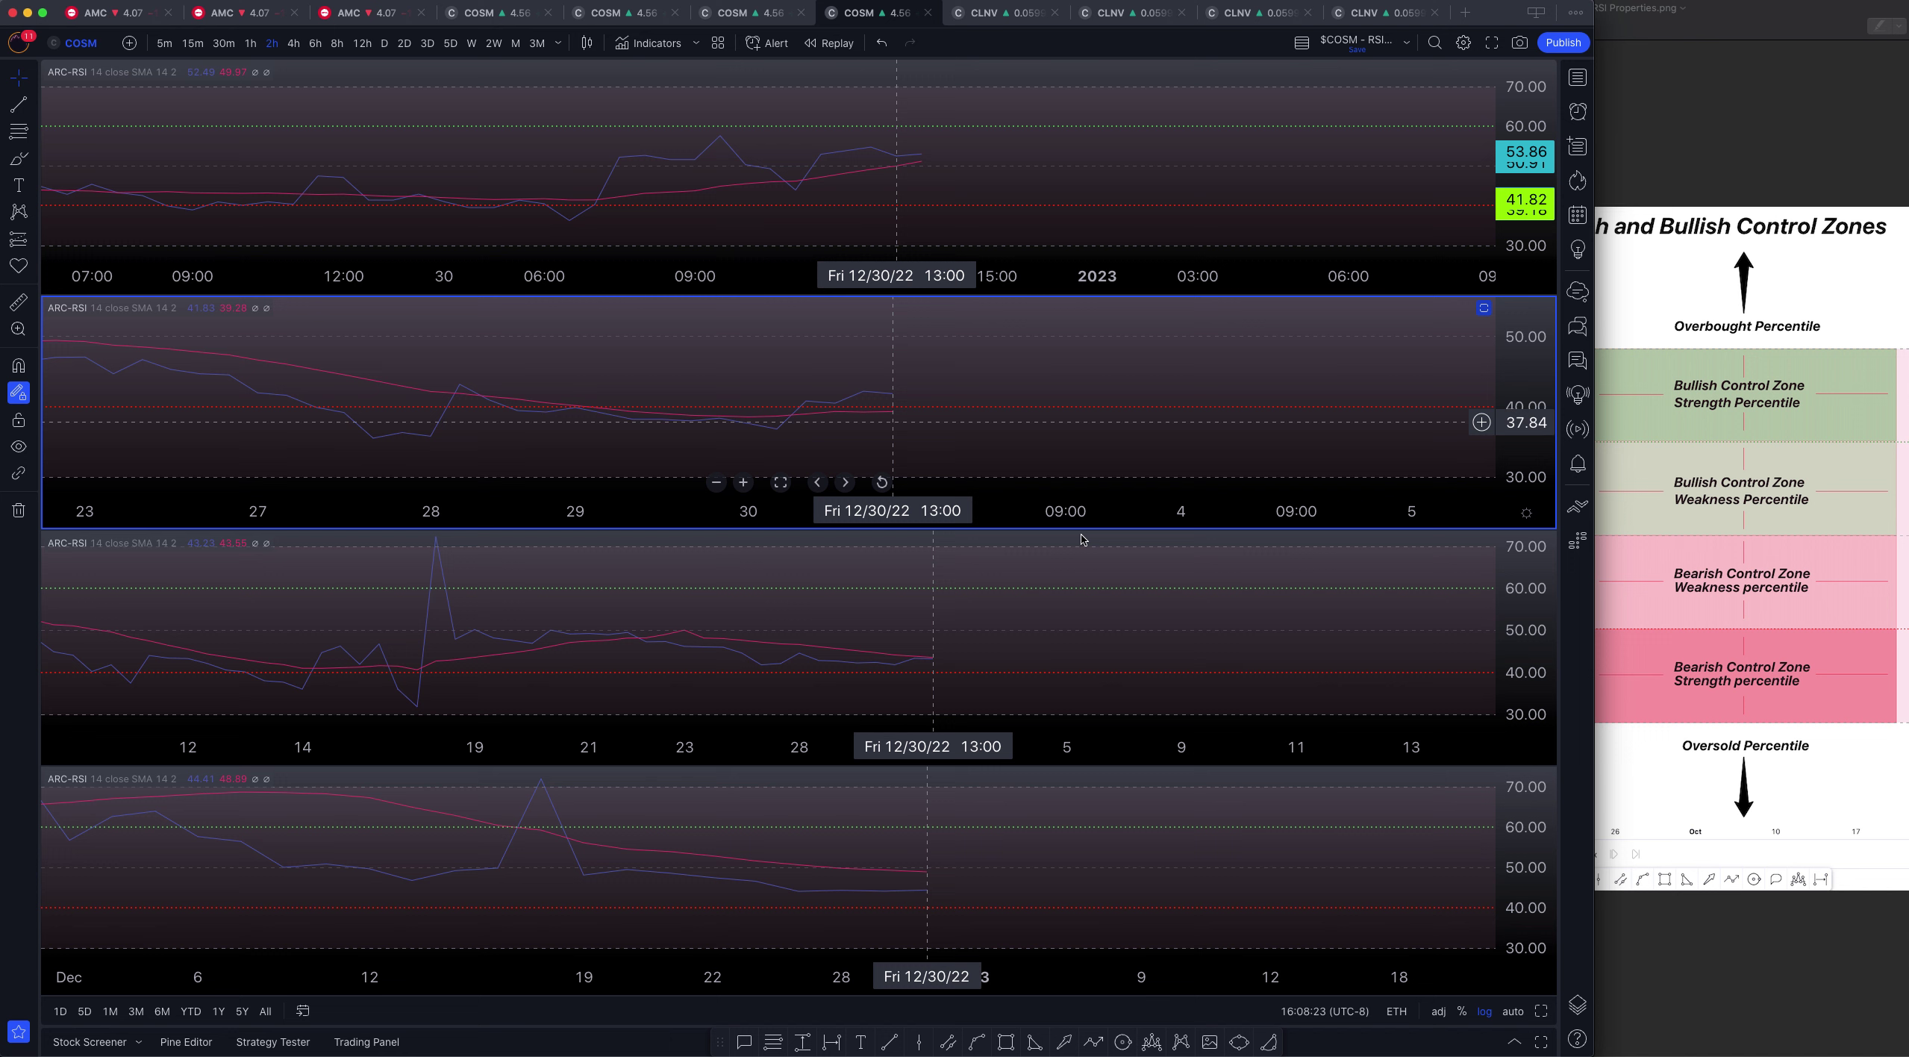
Rescale the third RSI pane to about 40–52 and recentre its RSI lines
left_click_drag(1530, 659, 1548, 500)
left_click_drag(1316, 618, 1276, 545)
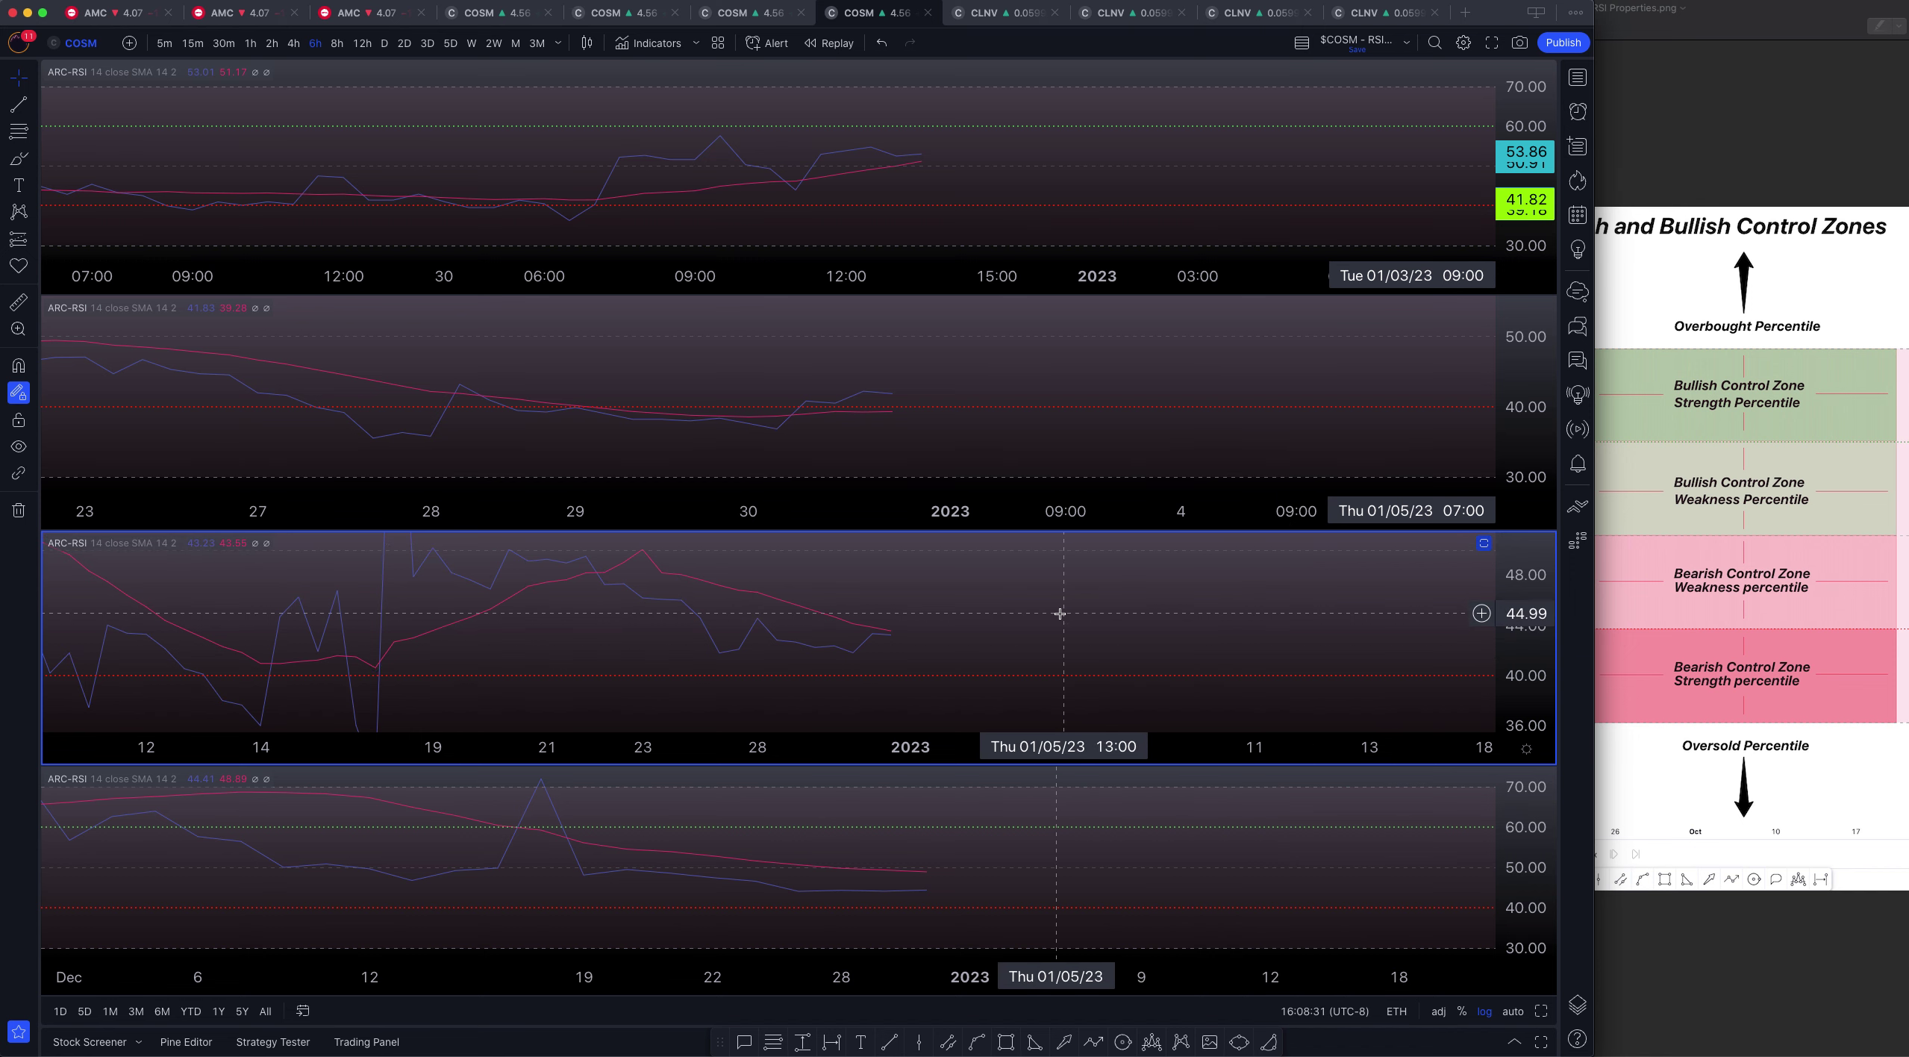
left_click_drag(1059, 609, 1059, 608)
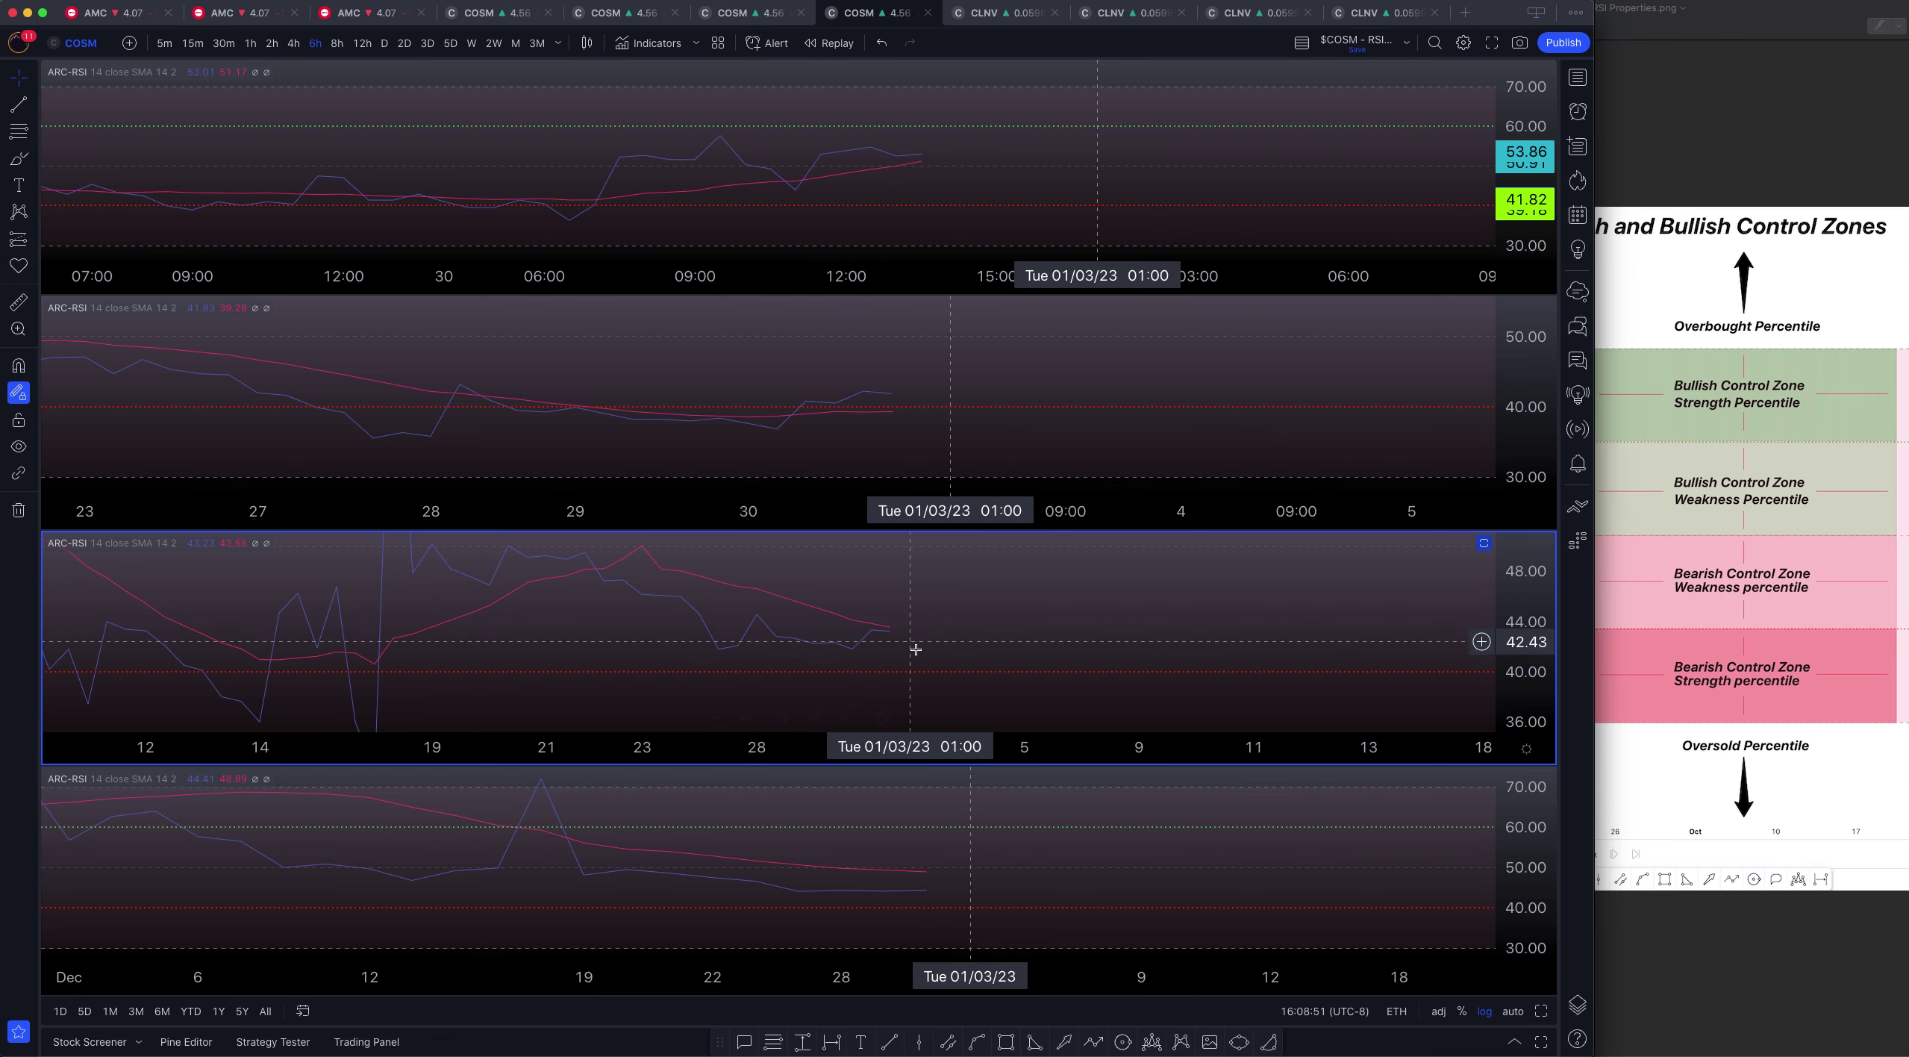
left_click_drag(926, 672, 900, 582)
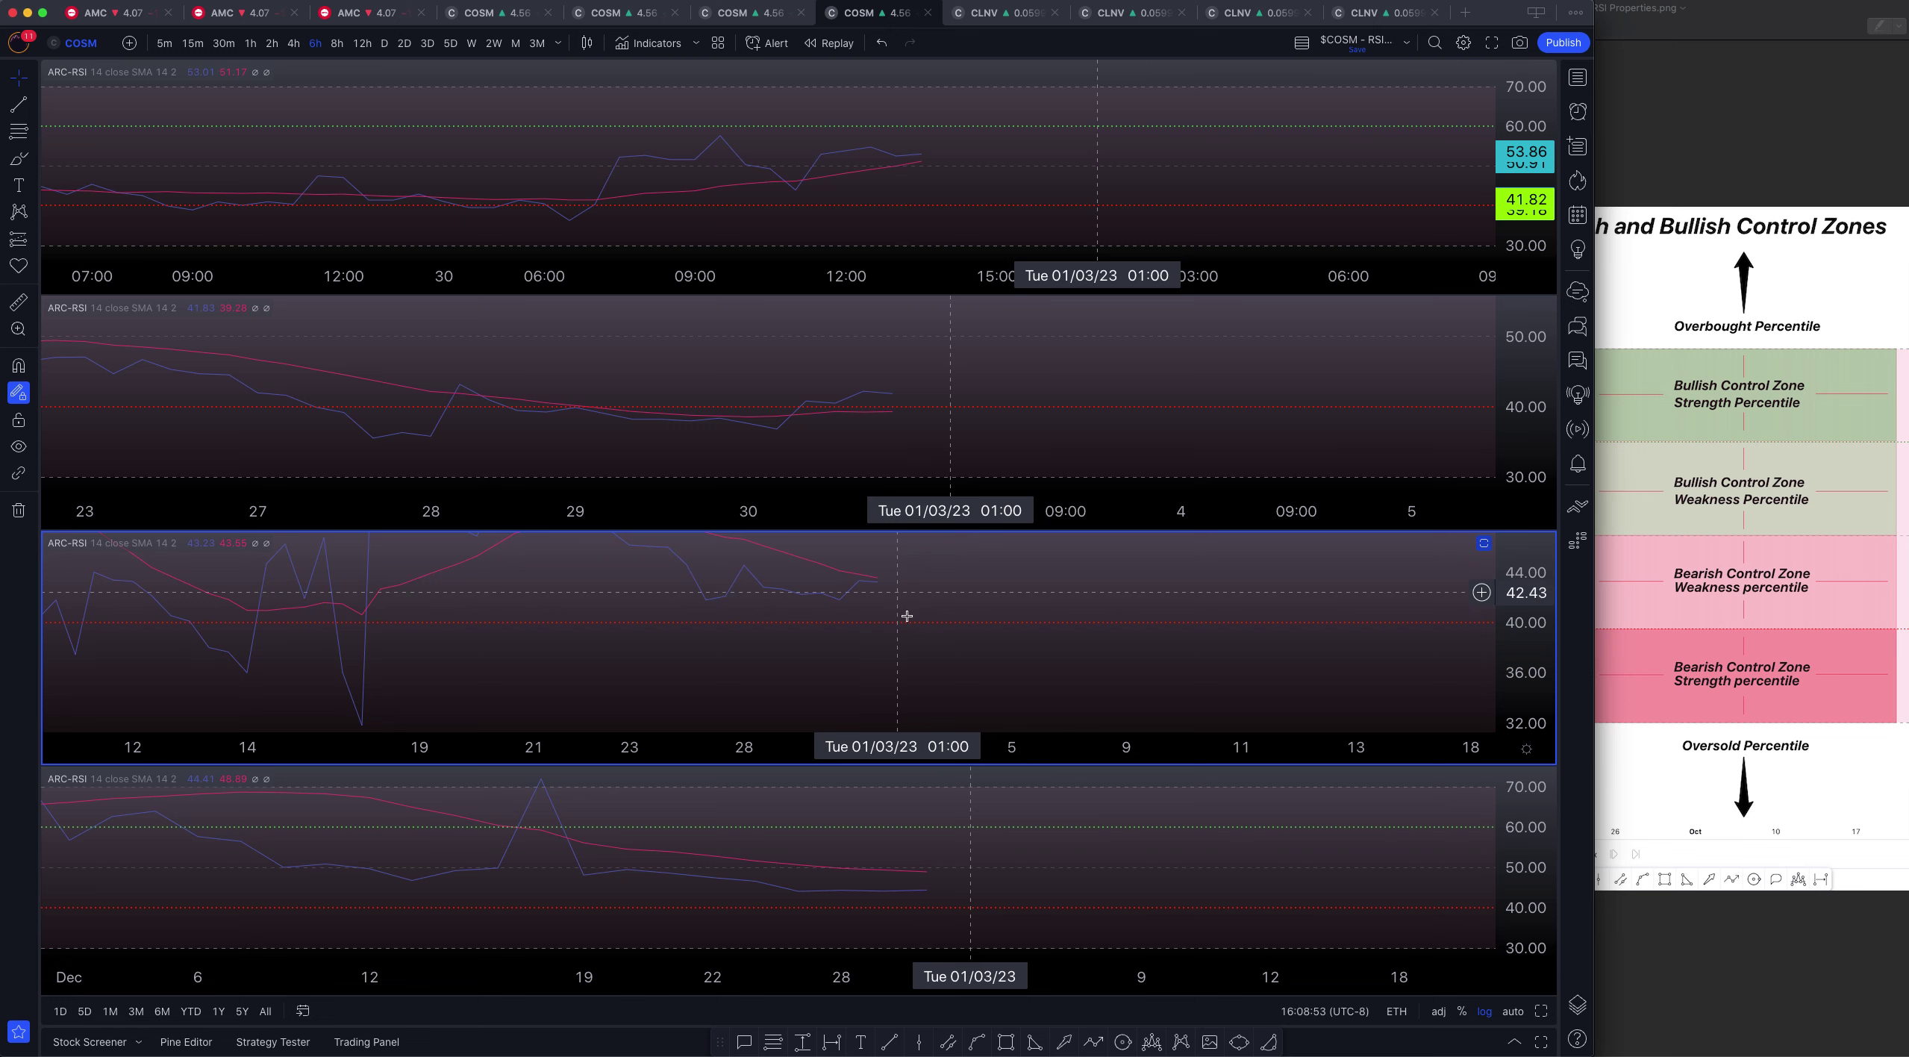
left_click_drag(963, 661, 985, 685)
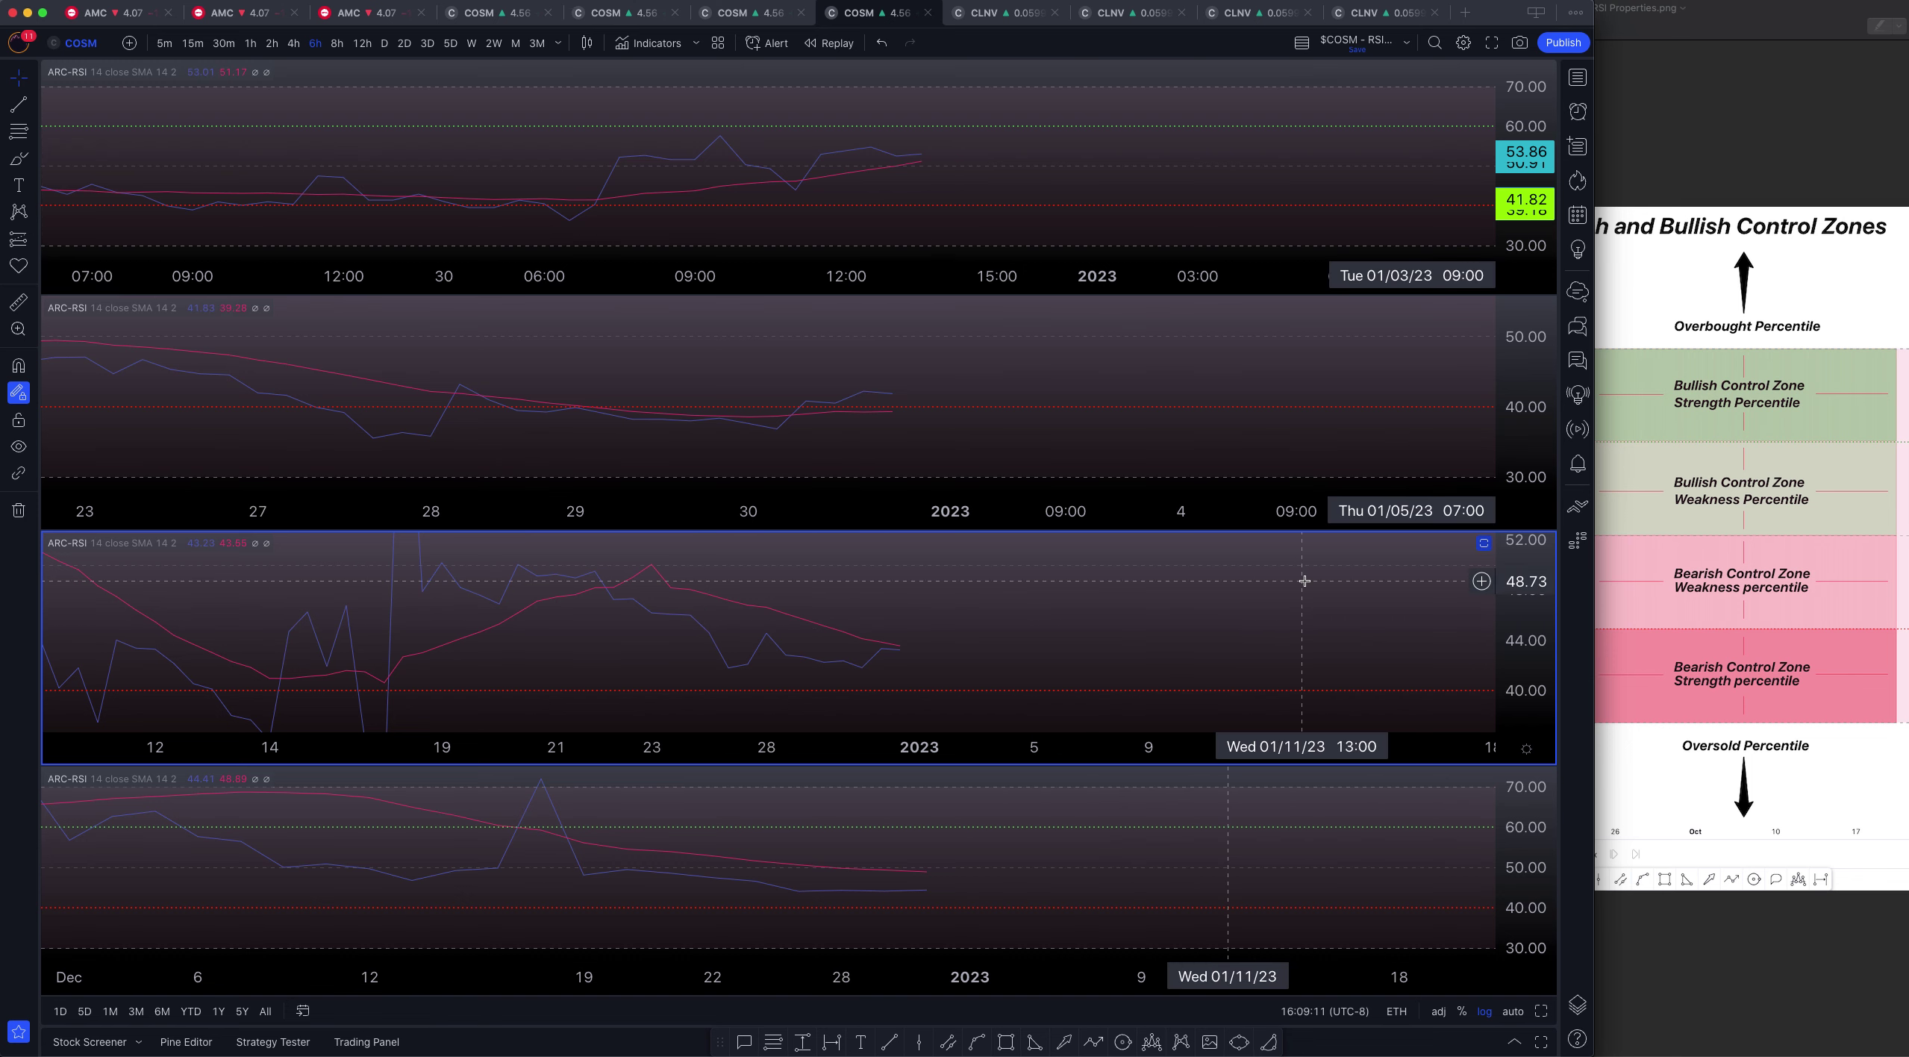
left_click(1004, 775)
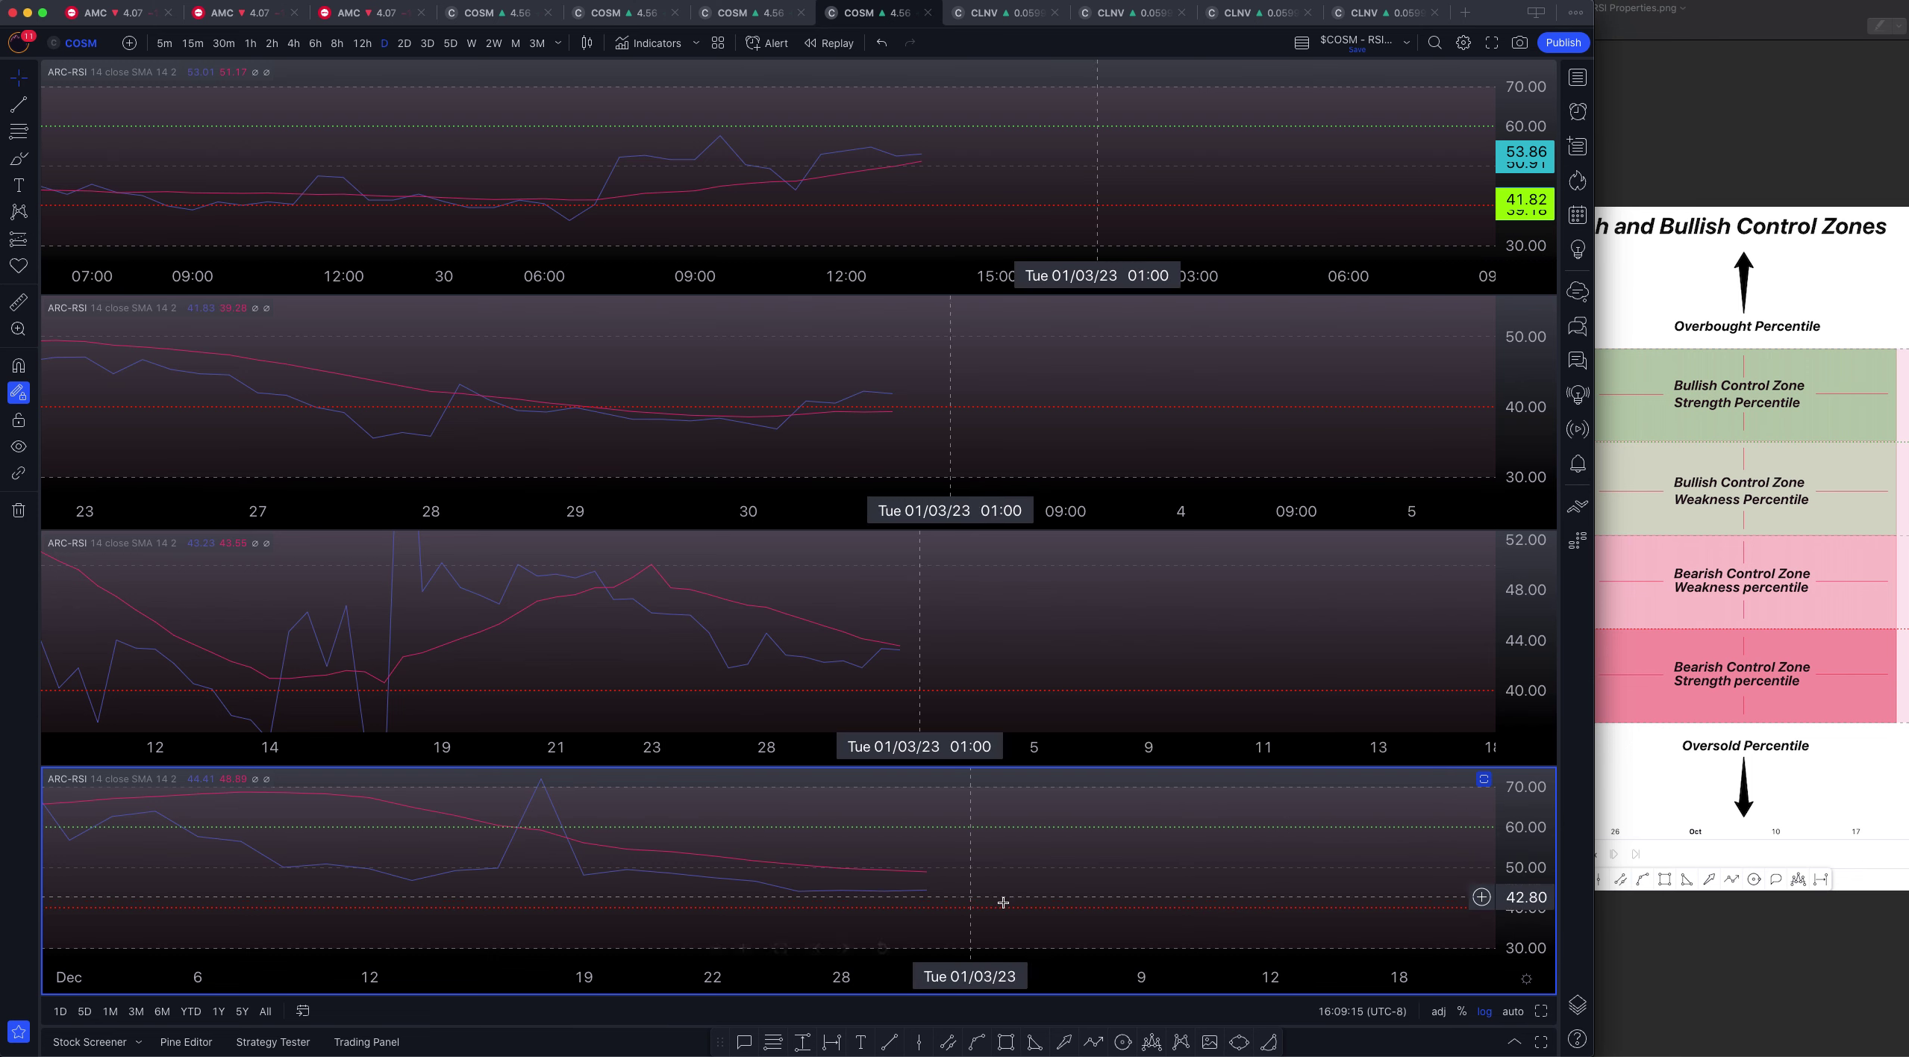
left_click_drag(1523, 881, 1521, 824)
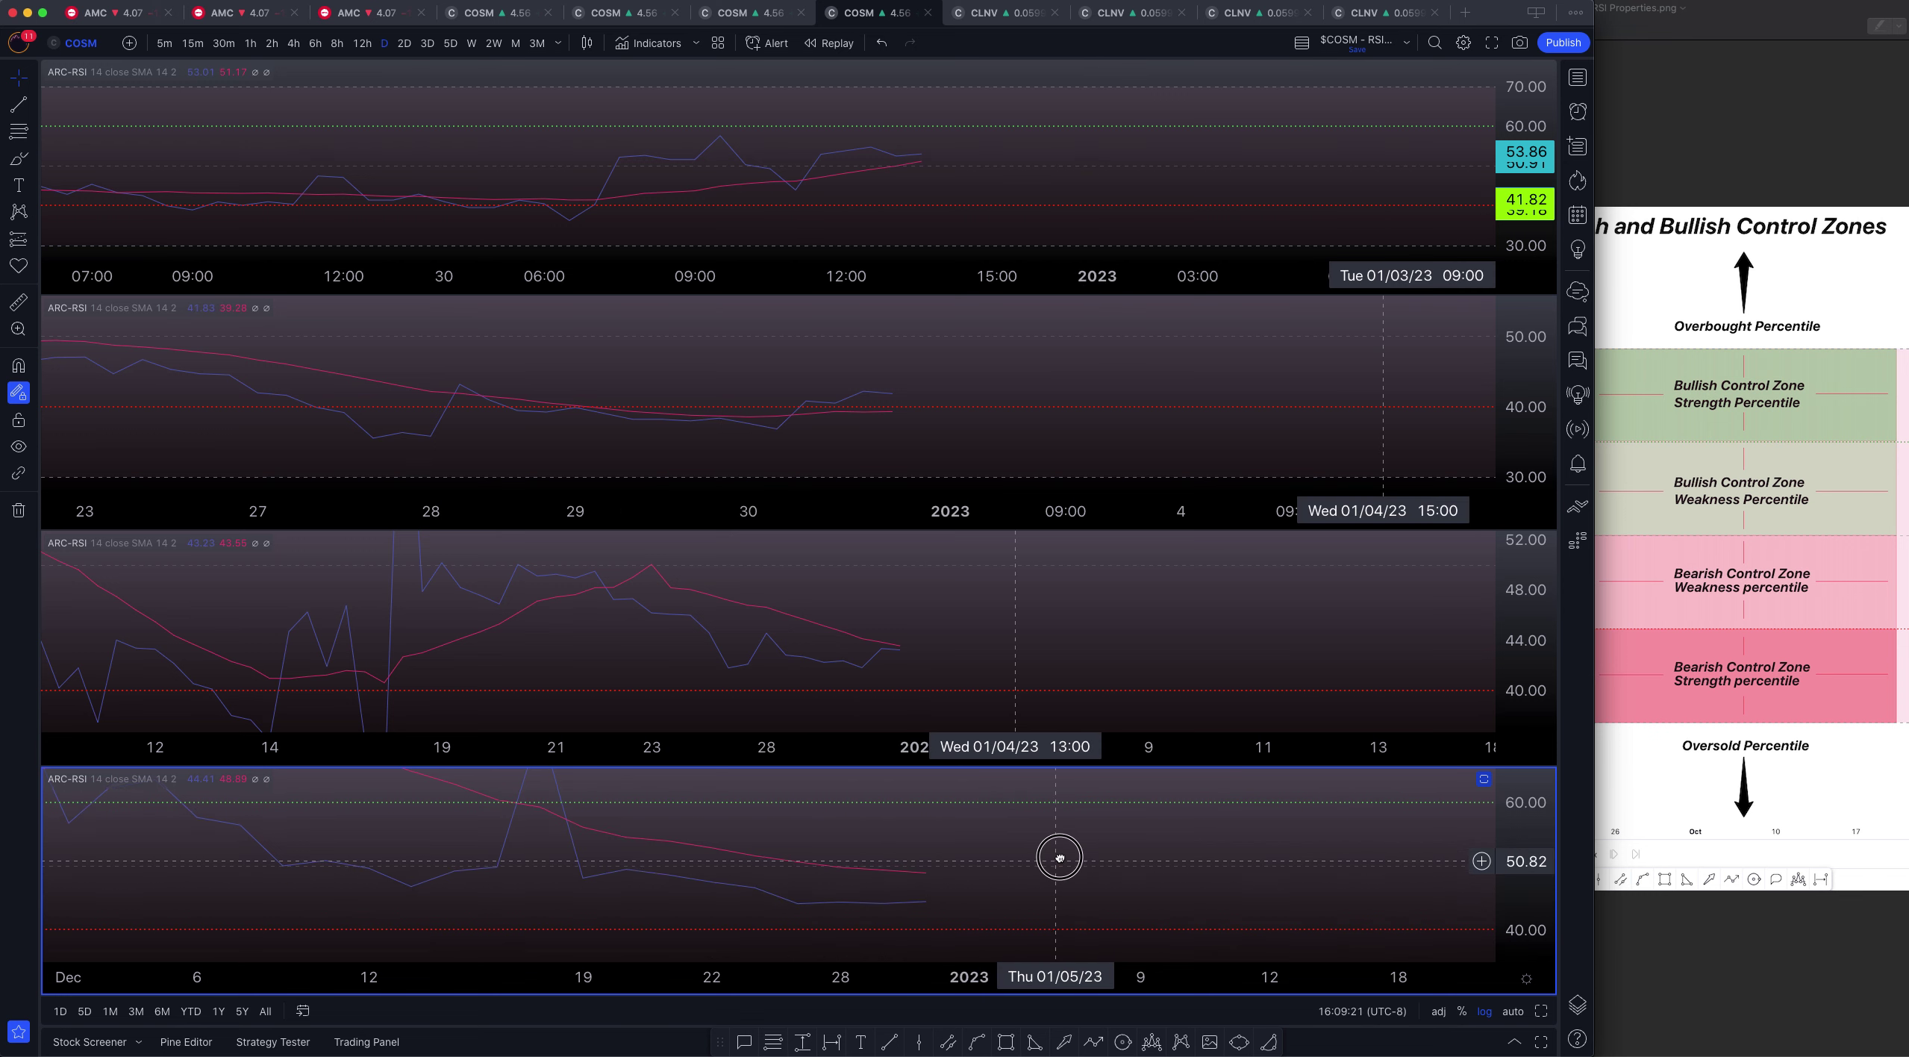
left_click_drag(1060, 868, 1054, 850)
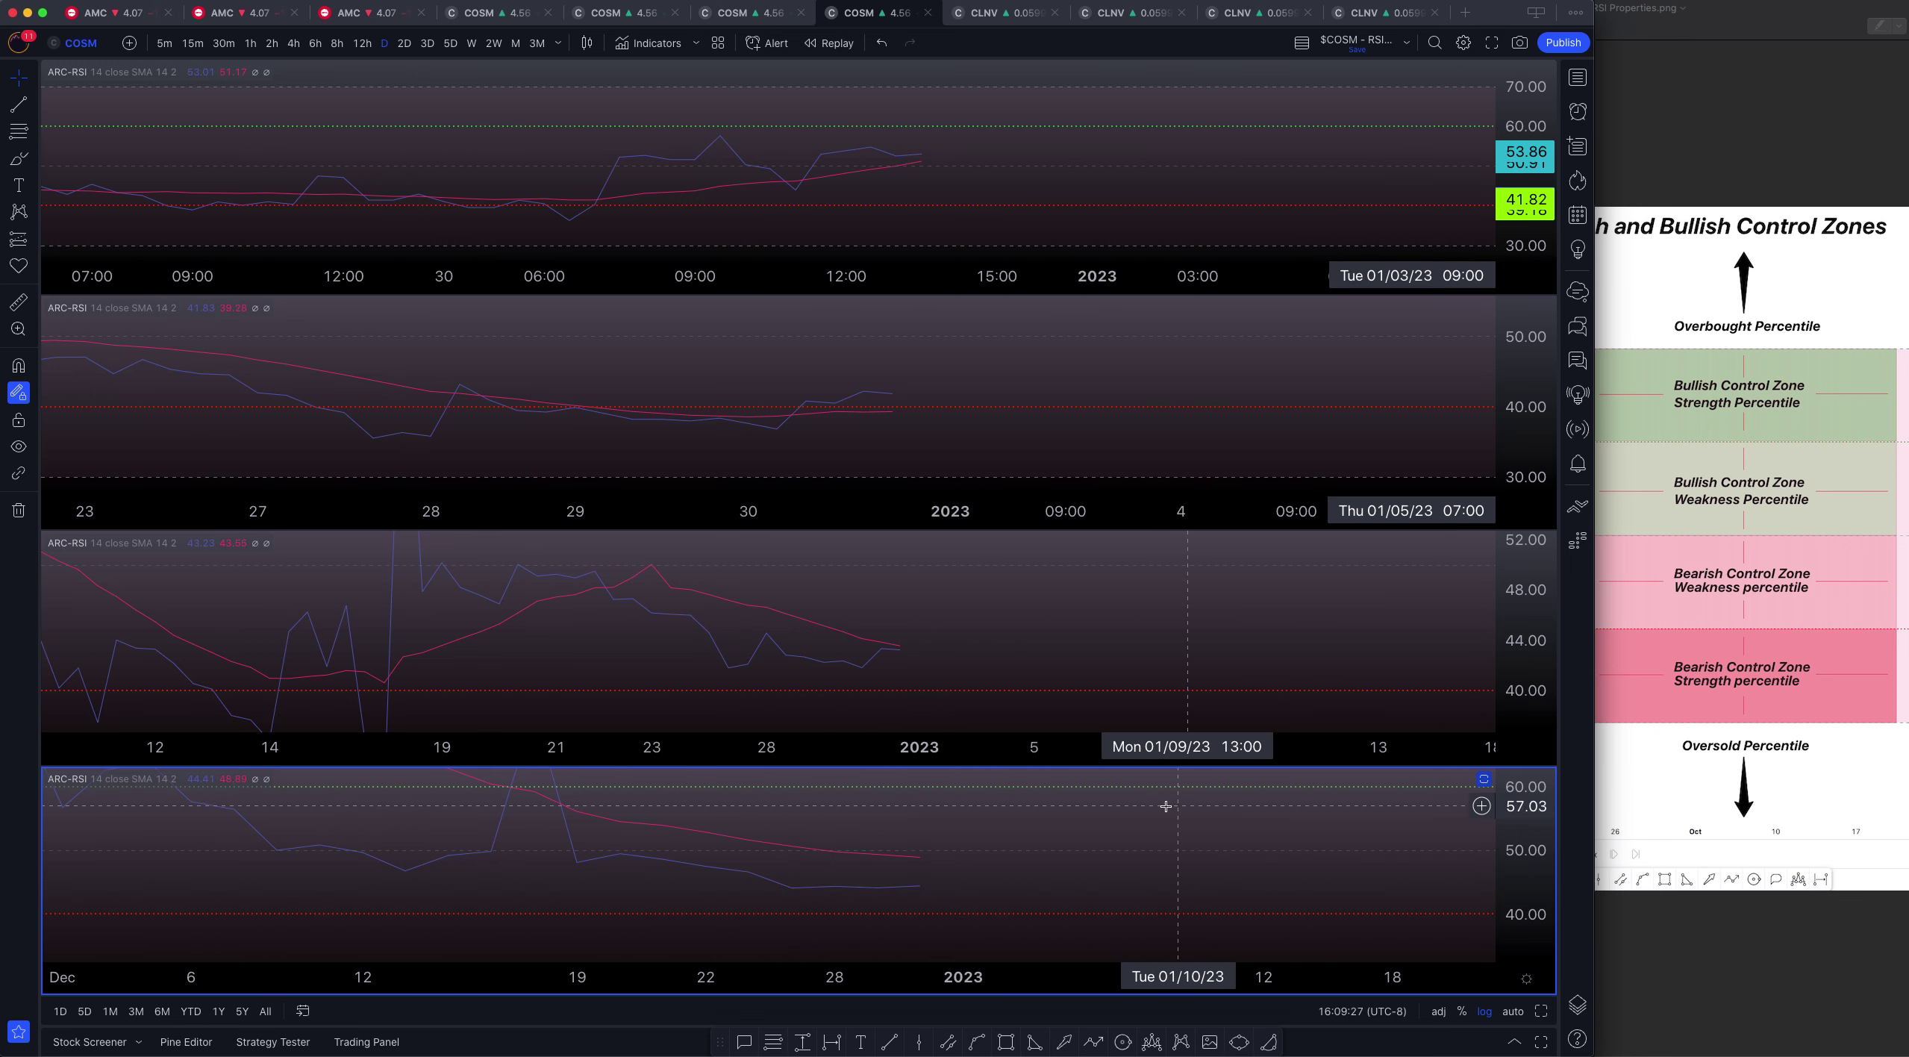
left_click_drag(1515, 864, 1517, 914)
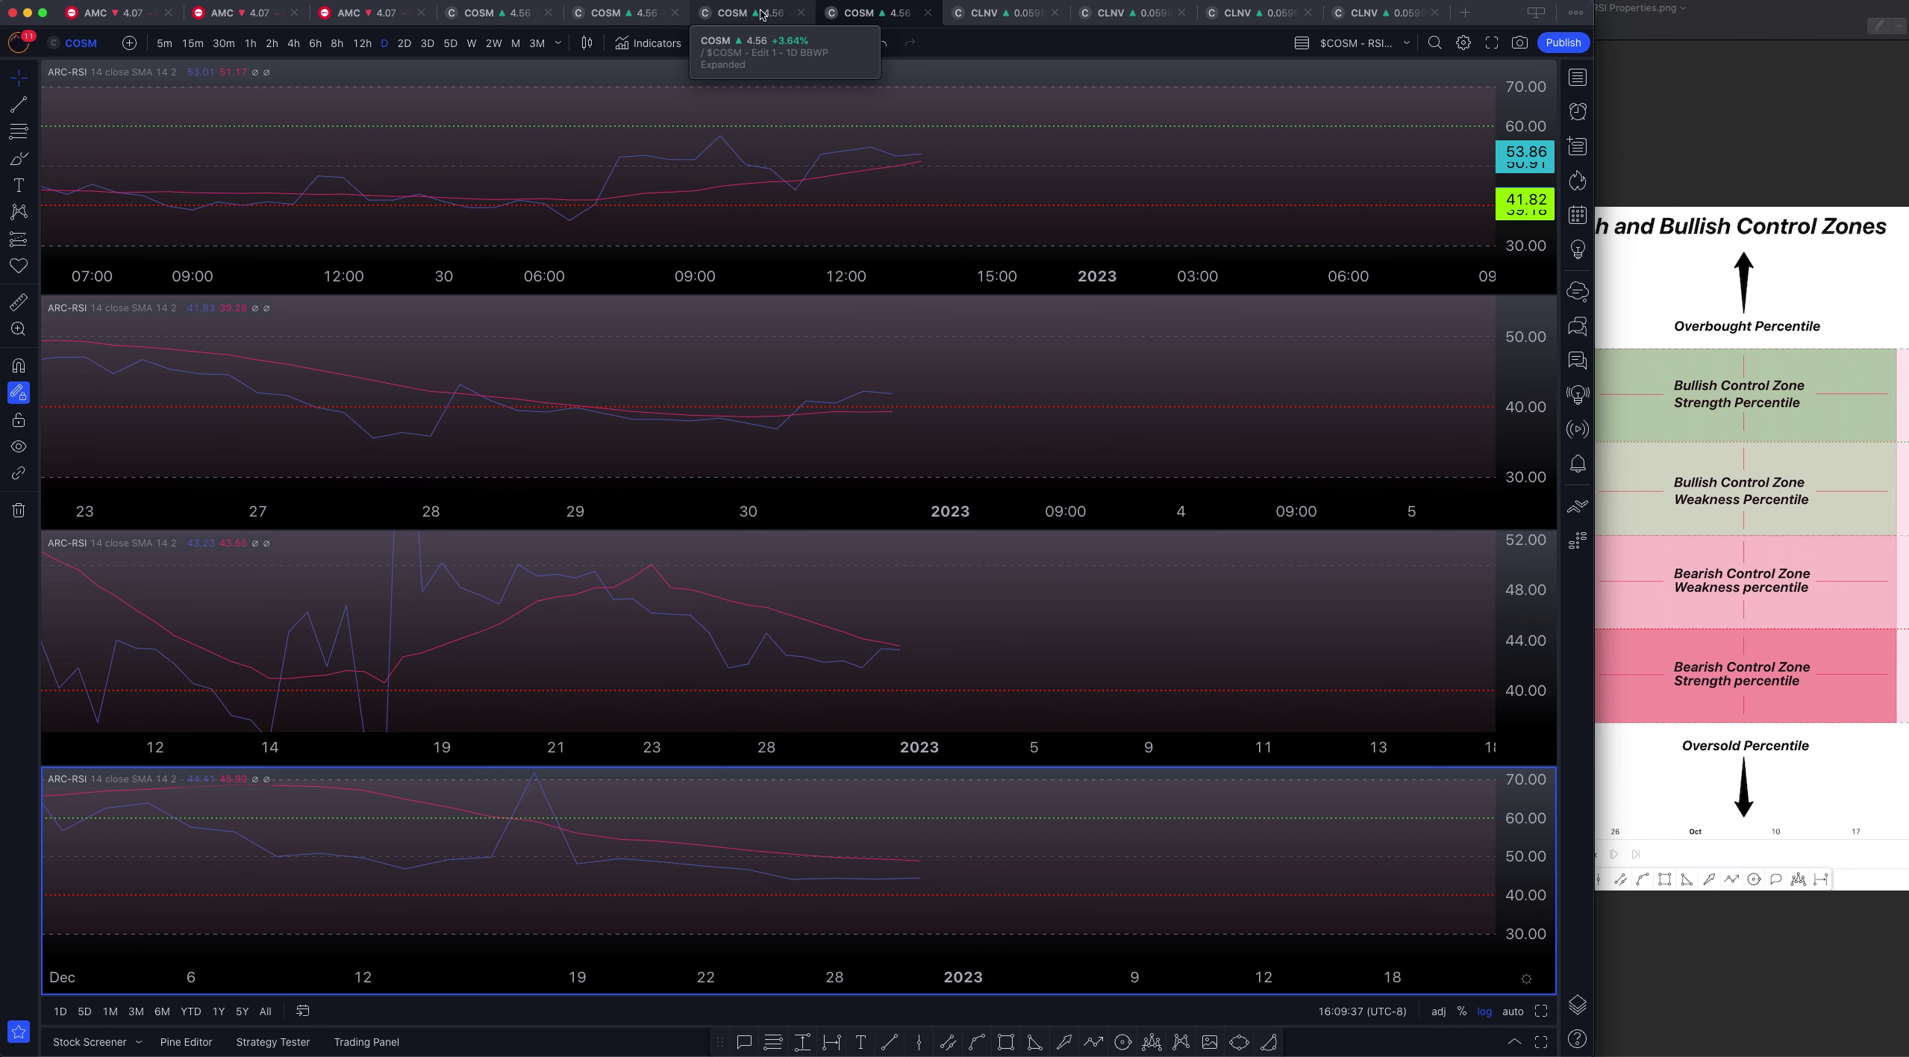
Bring up the 1-hour COSM Armor chart and zoom in to bars from 27 Dec onward
left_click(761, 14)
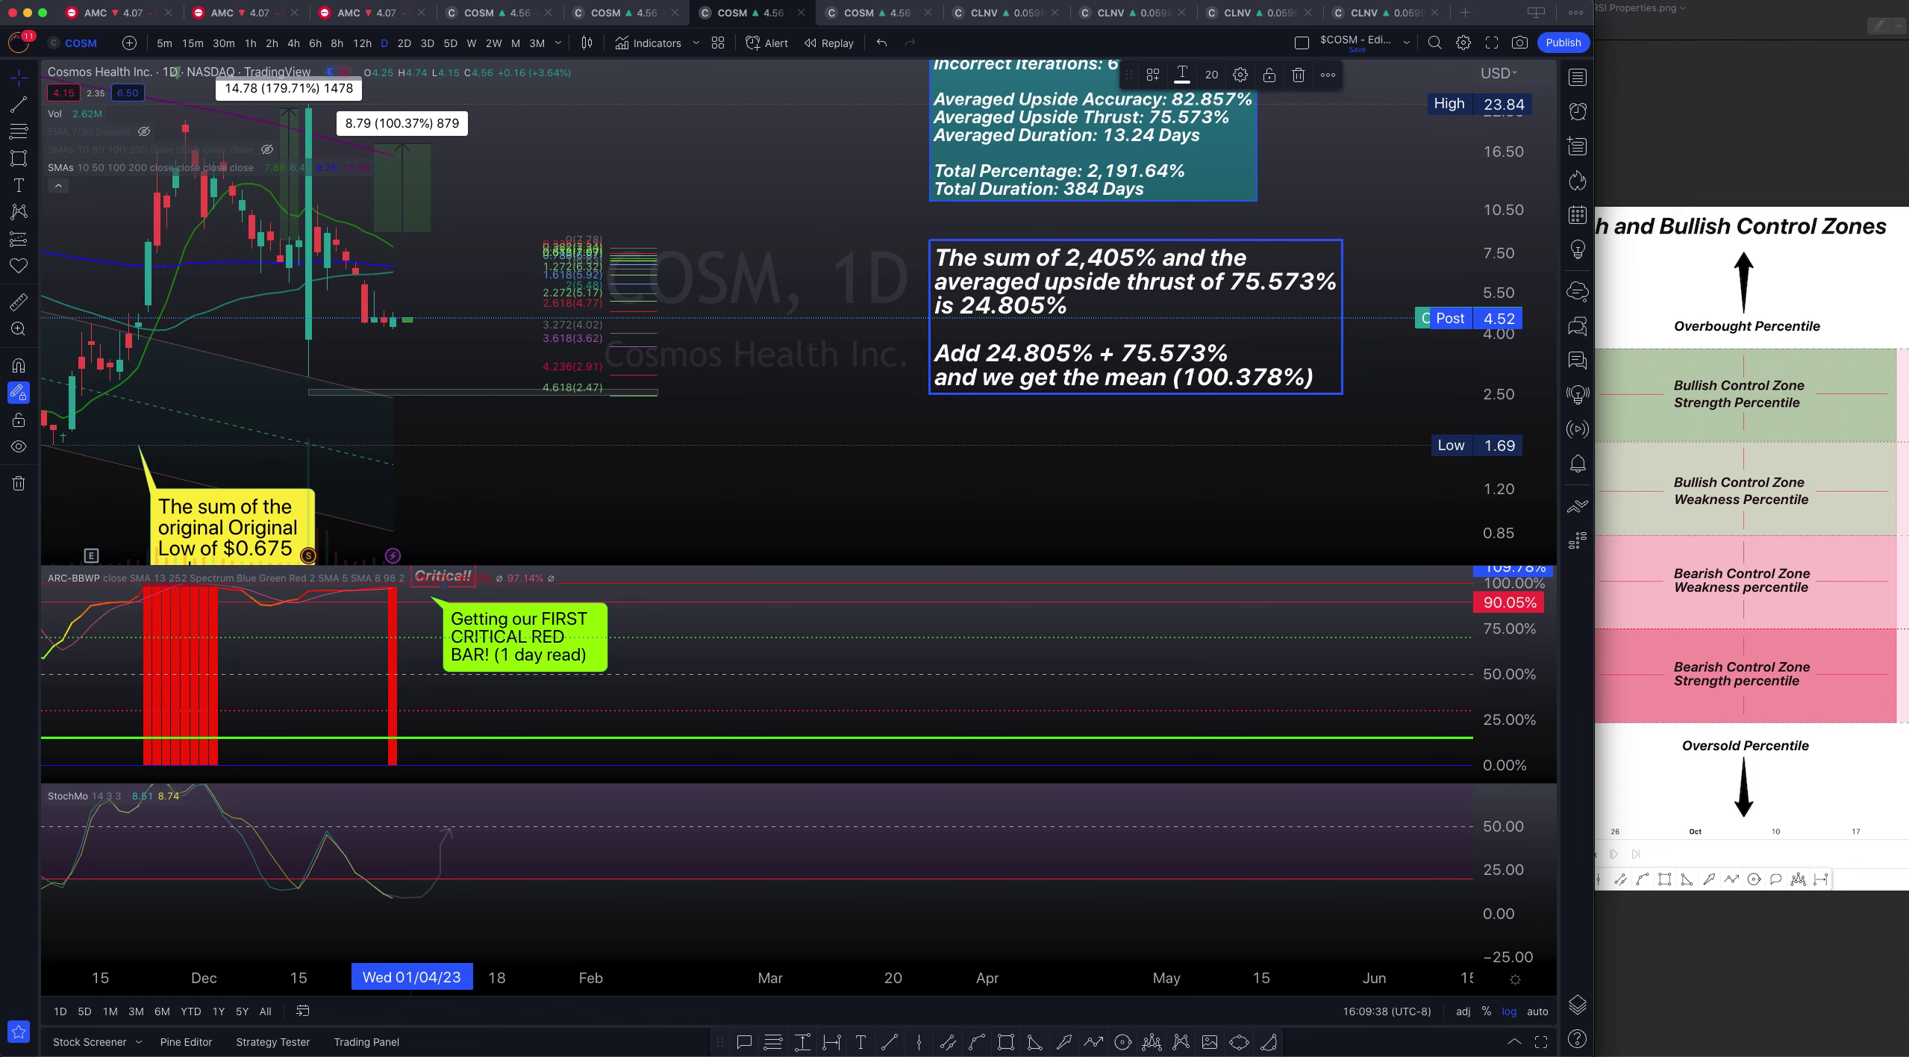
left_click(621, 13)
left_click(451, 13)
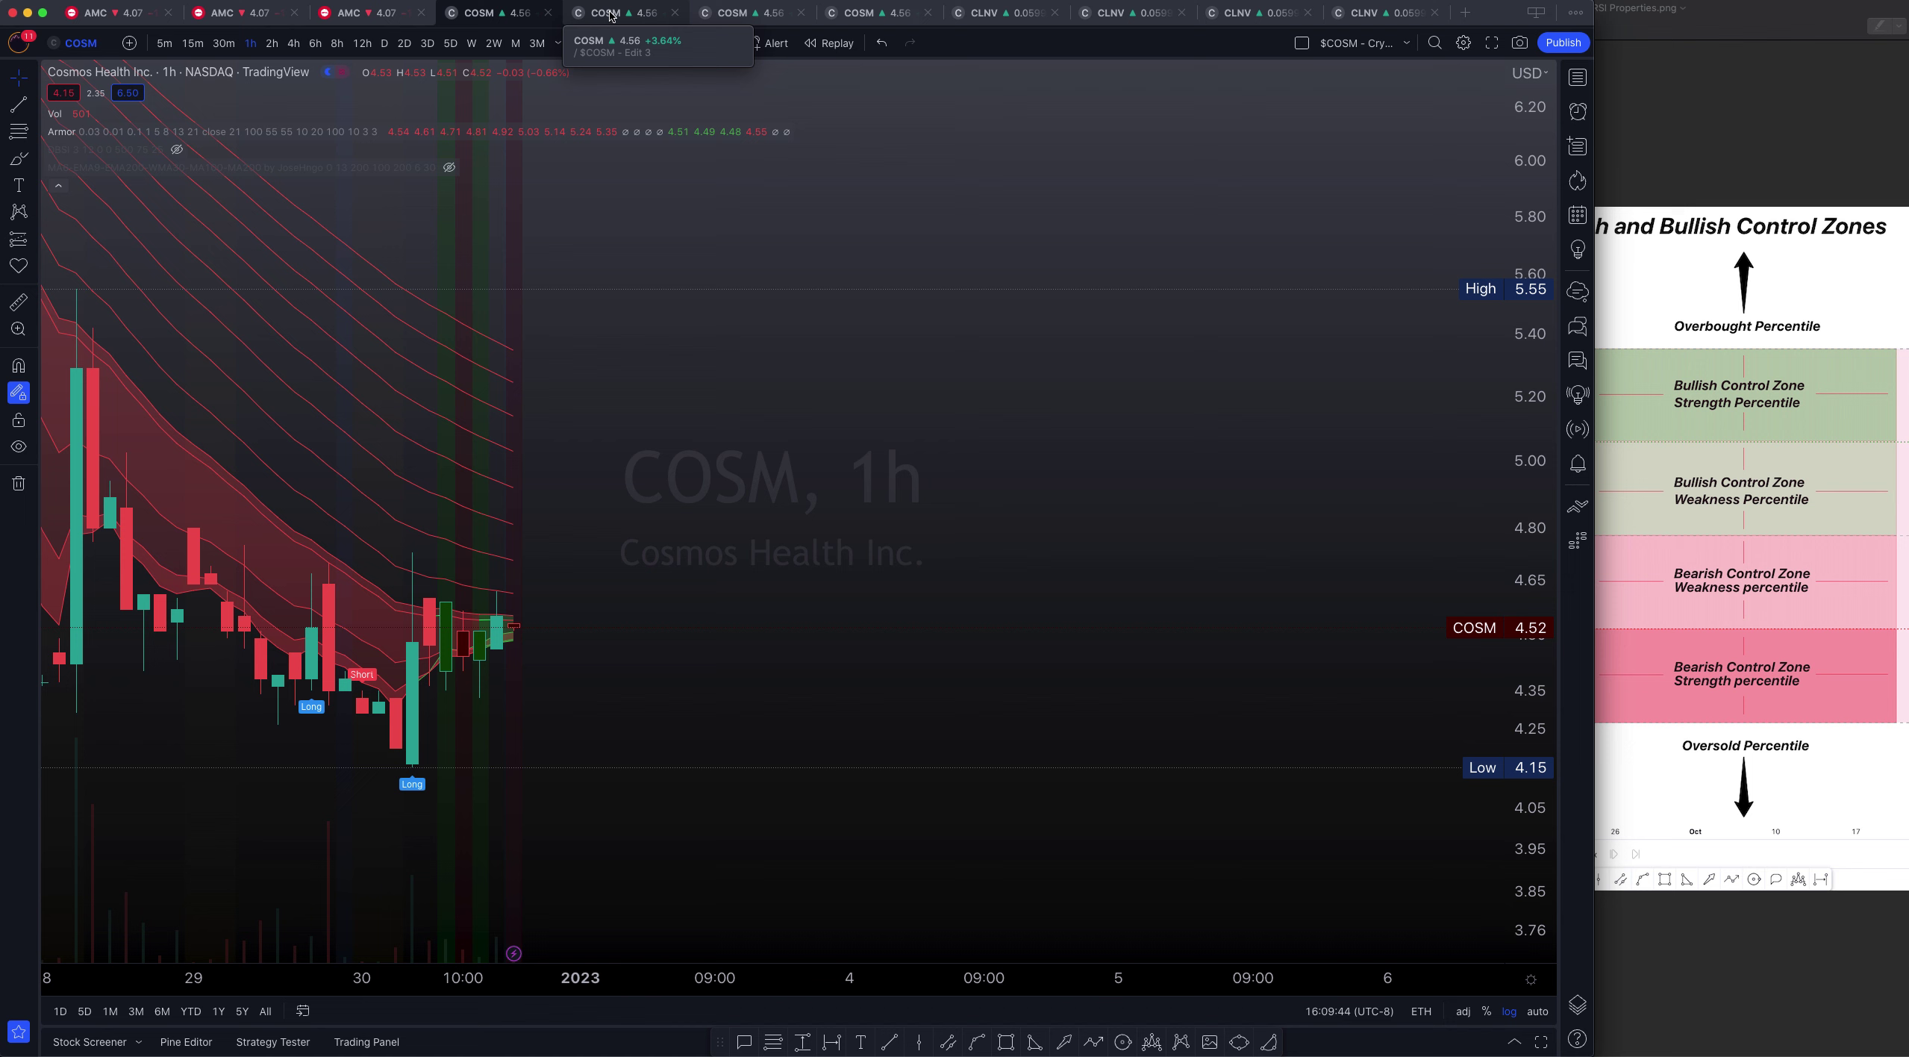
scroll(545, 468, "left", 10)
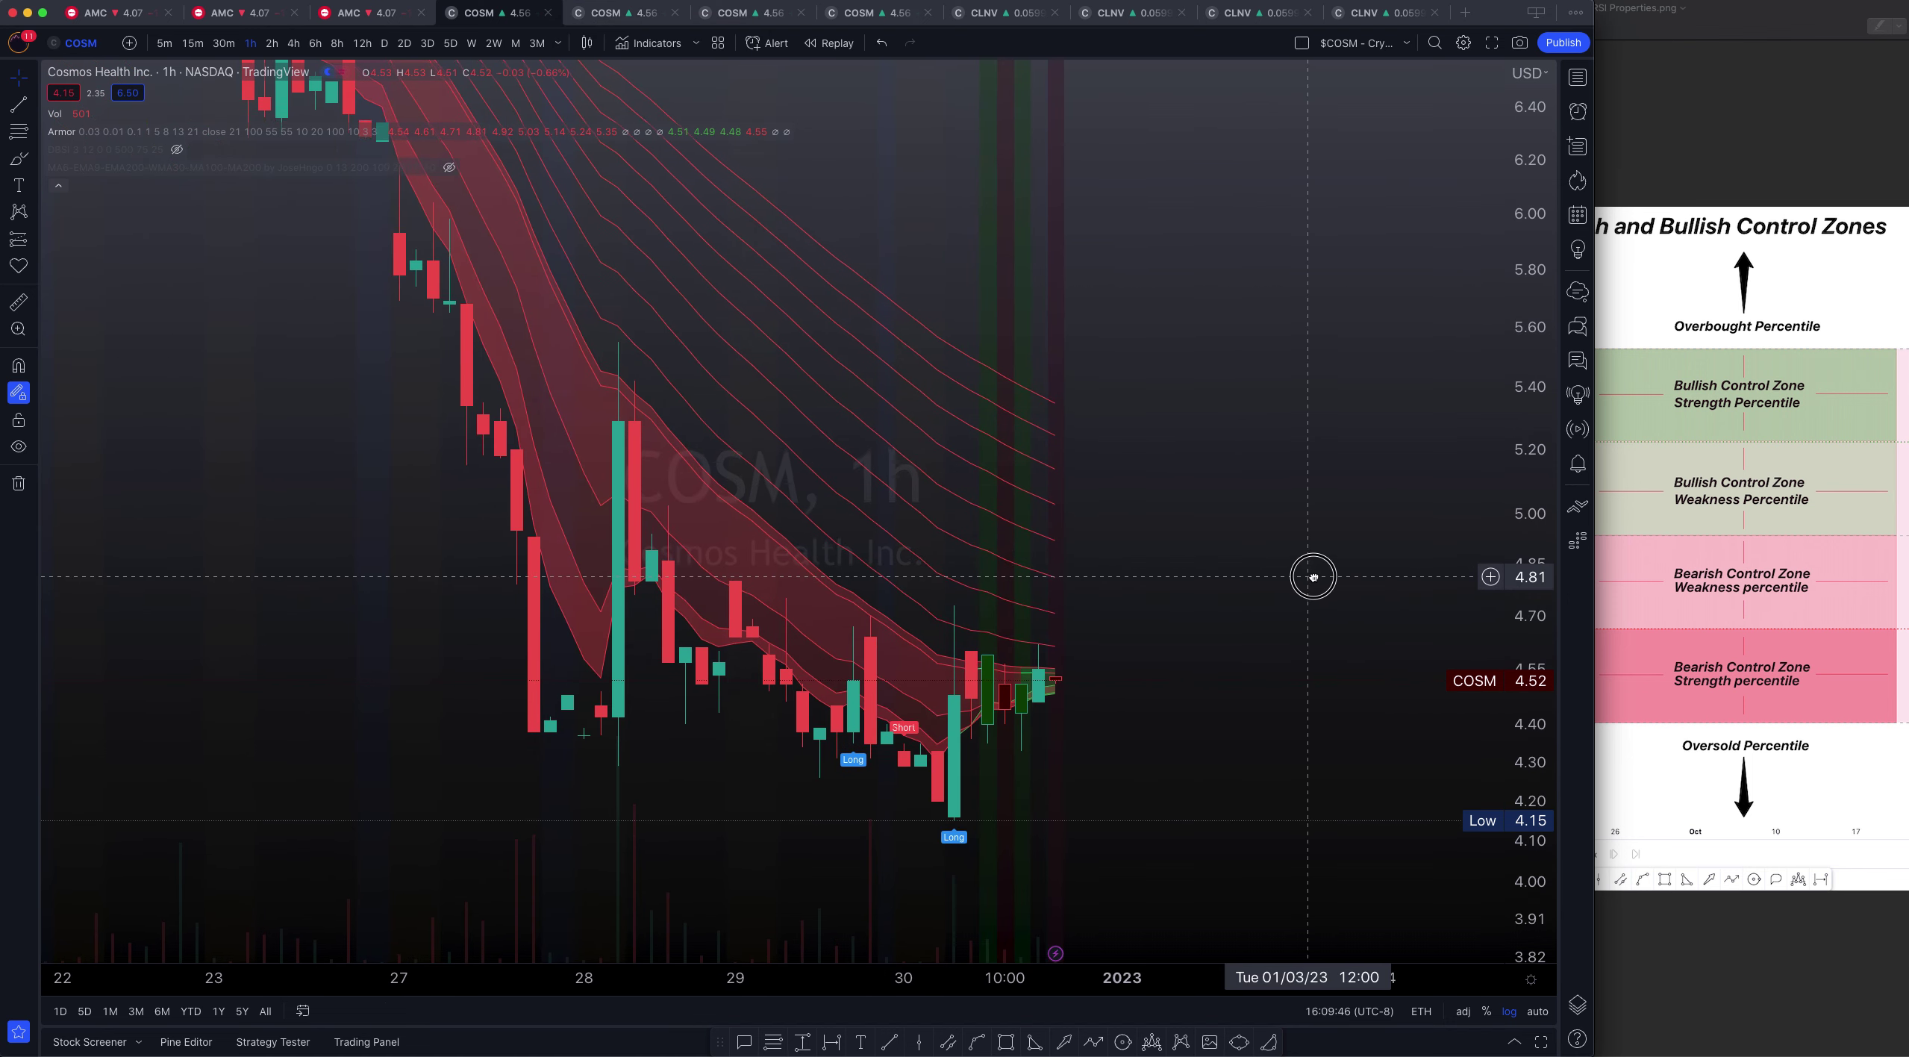
scroll(541, 470, "up", 4)
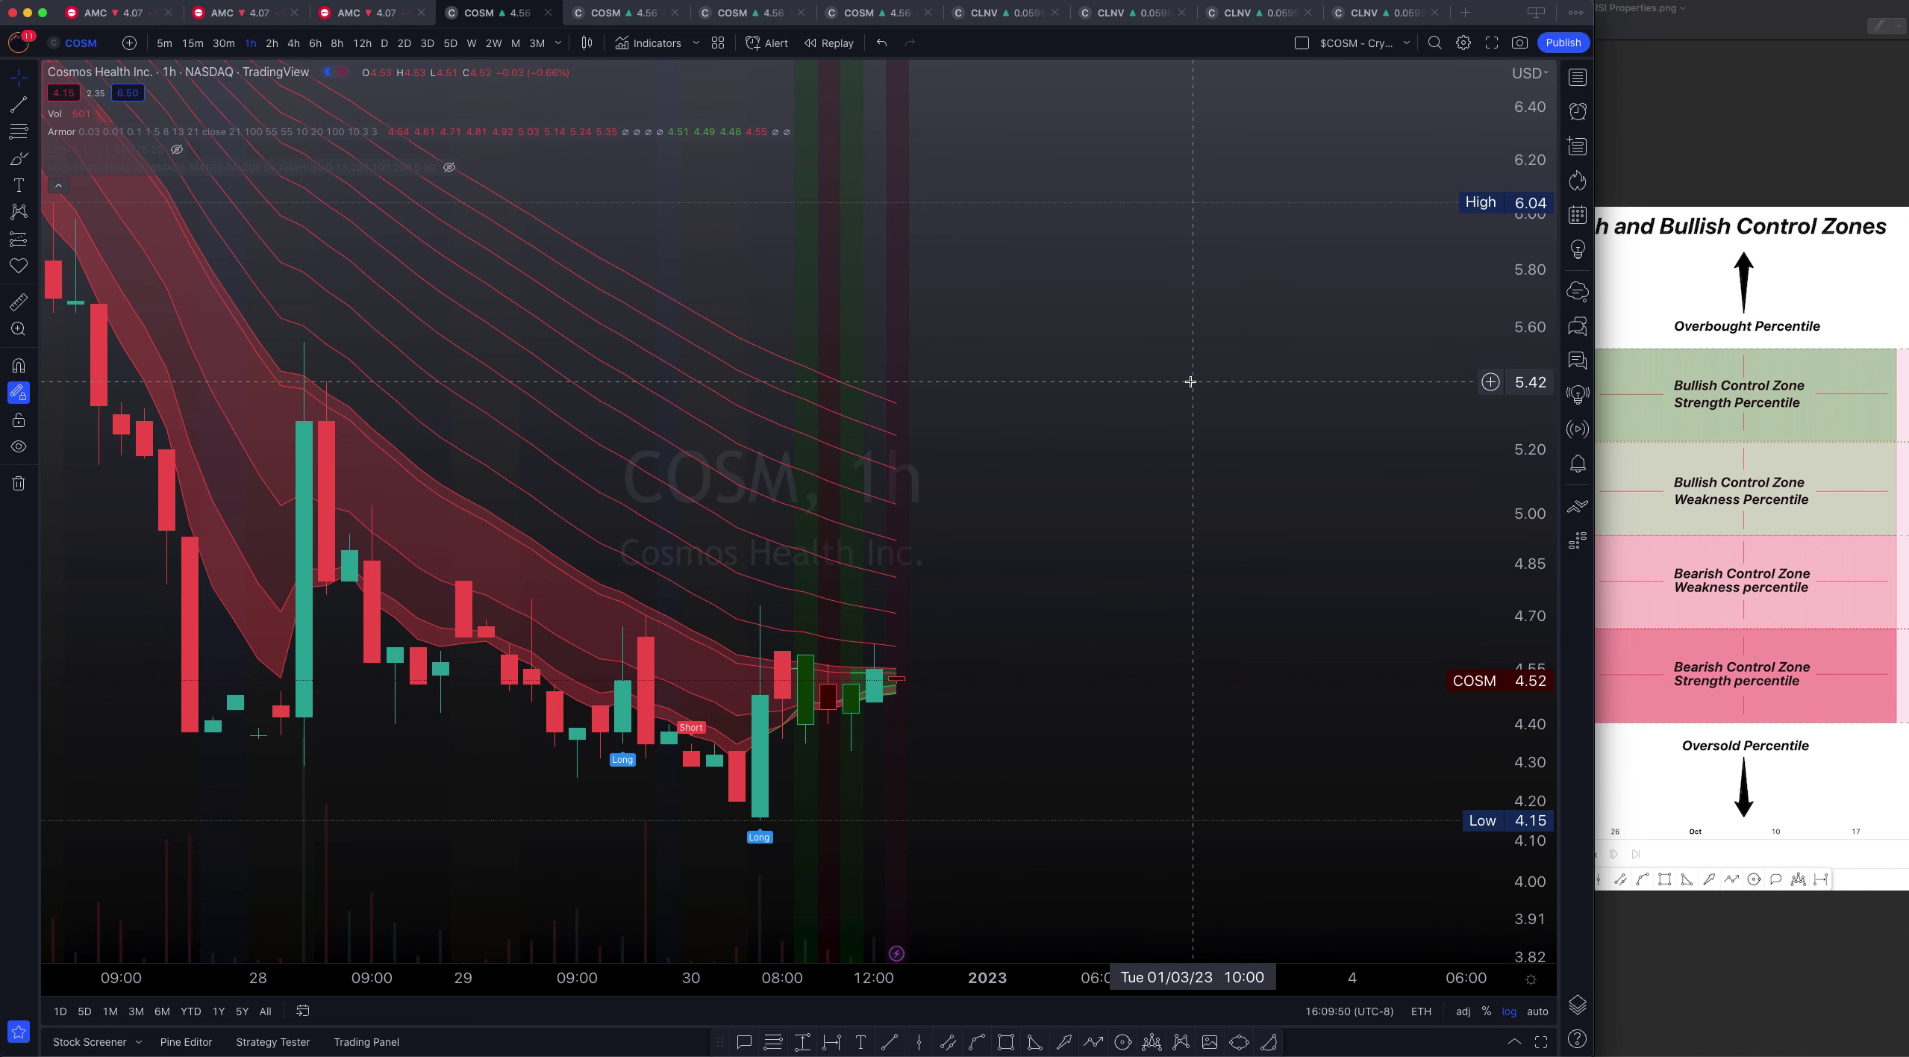
left_click_drag(1191, 381, 1345, 379)
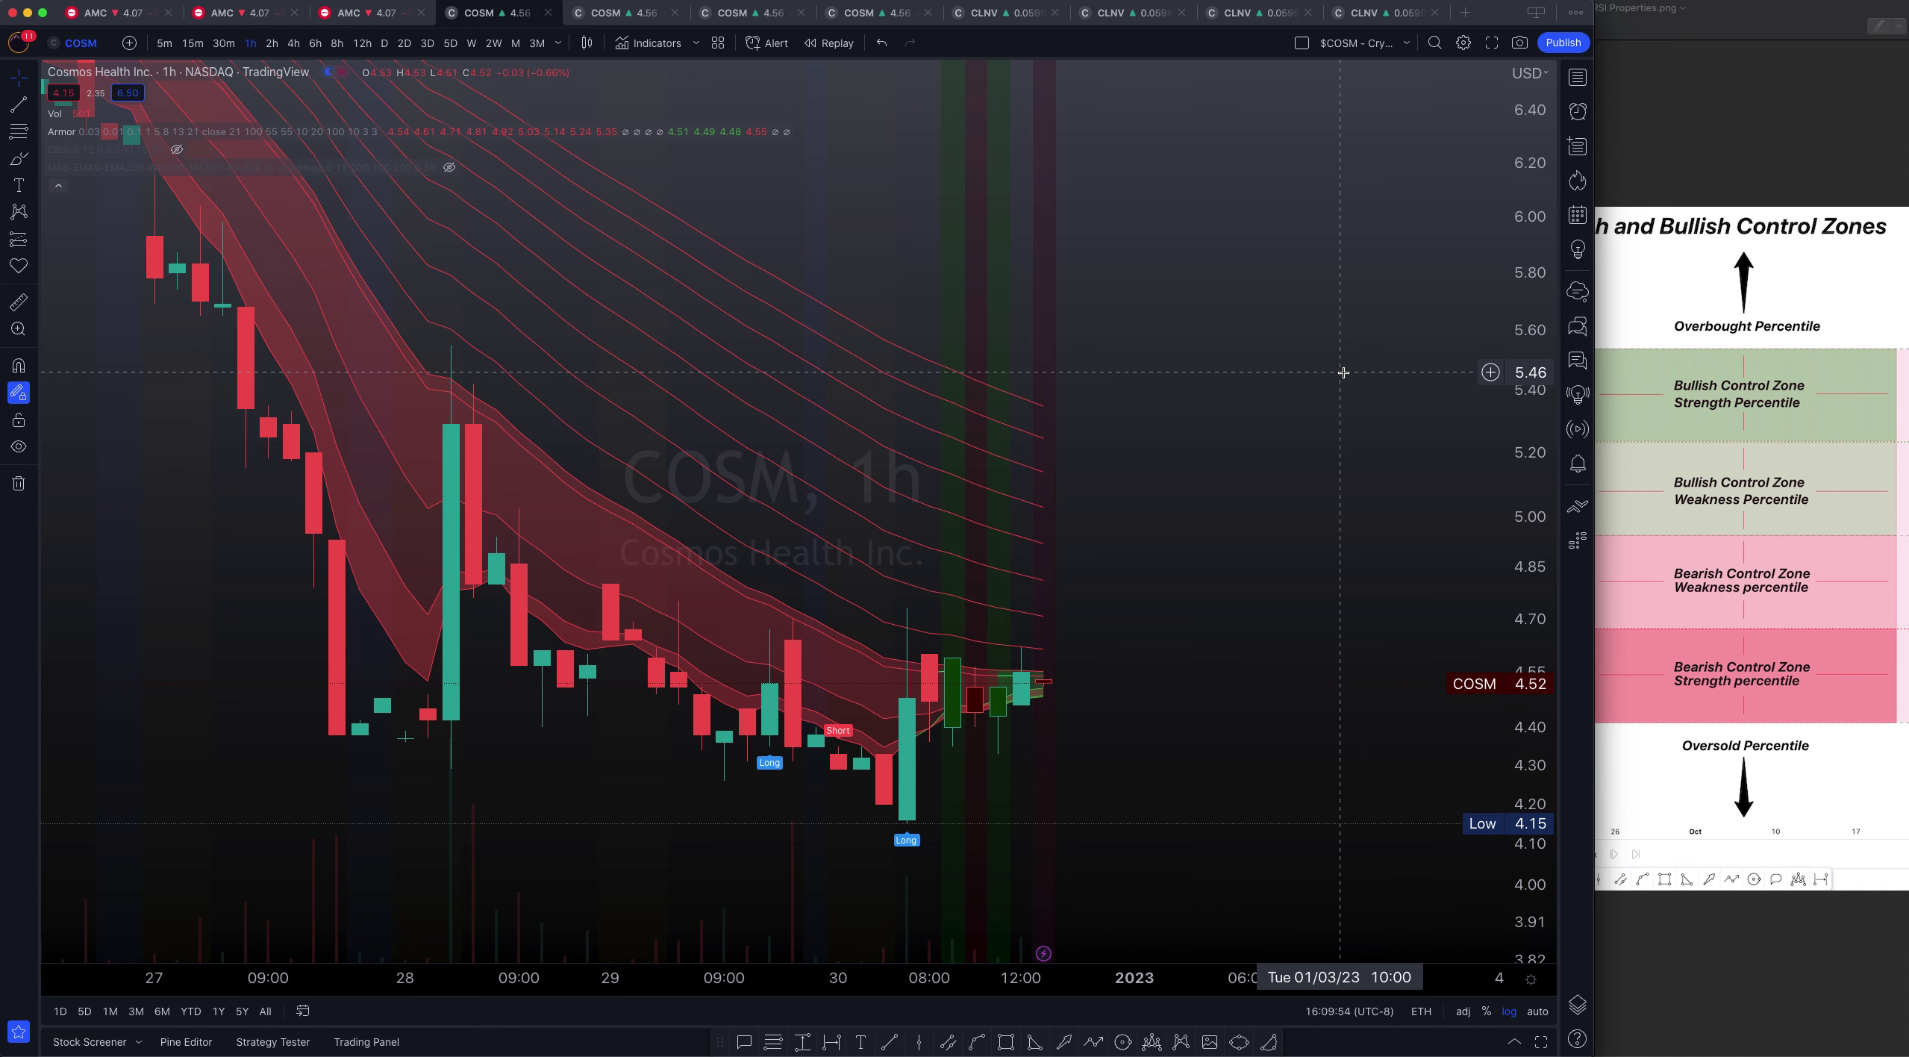